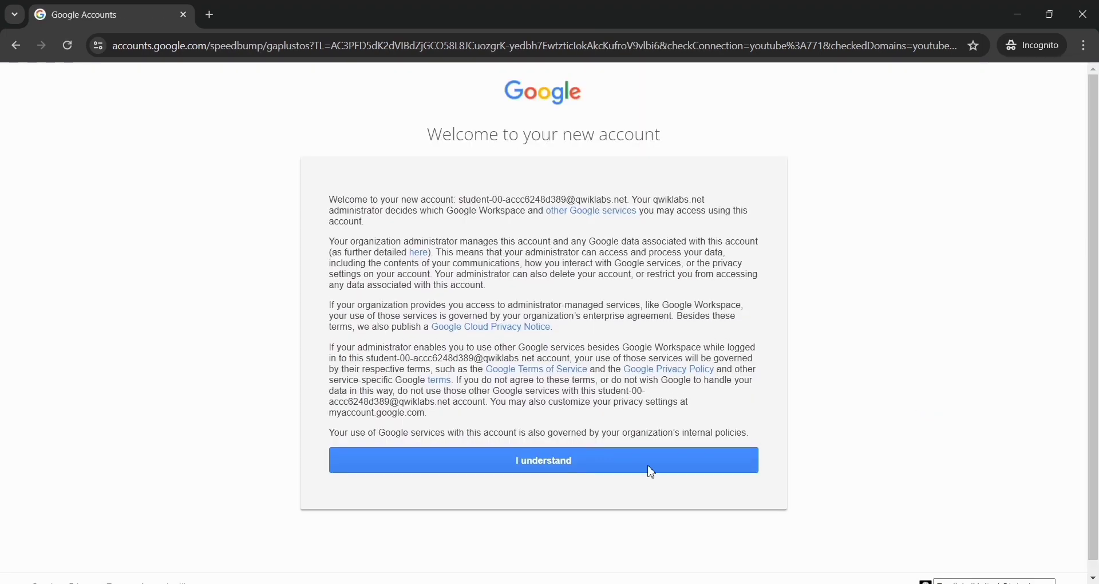
Step: Accept the new account notice, then agree to the Google Cloud Terms of Service with India as the country
{"action": "left_click", "coordinate": [557, 458]}
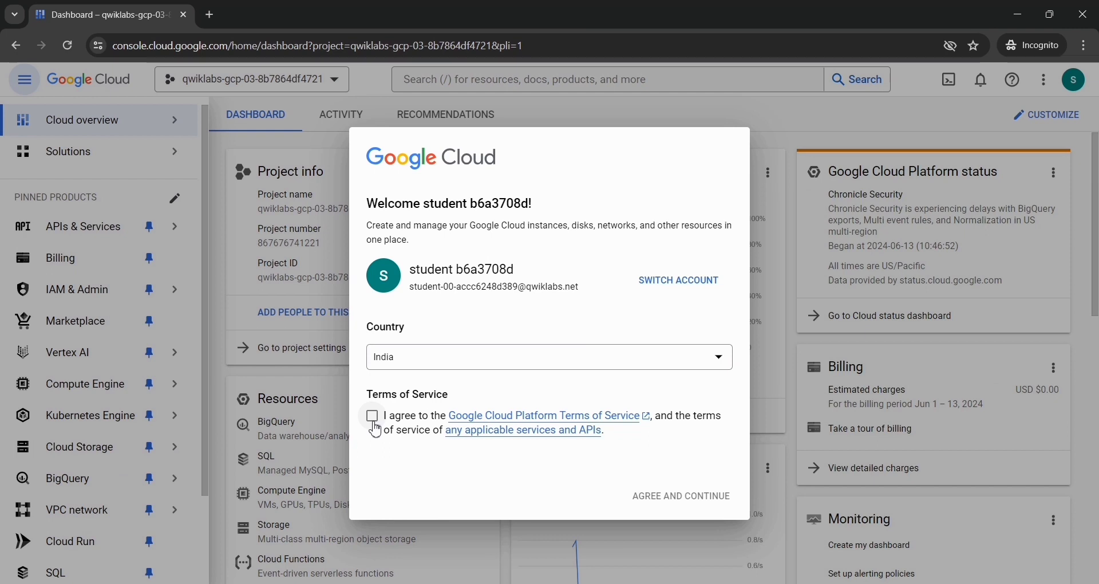
{"action": "left_click", "coordinate": [373, 417]}
{"action": "left_click", "coordinate": [663, 504]}
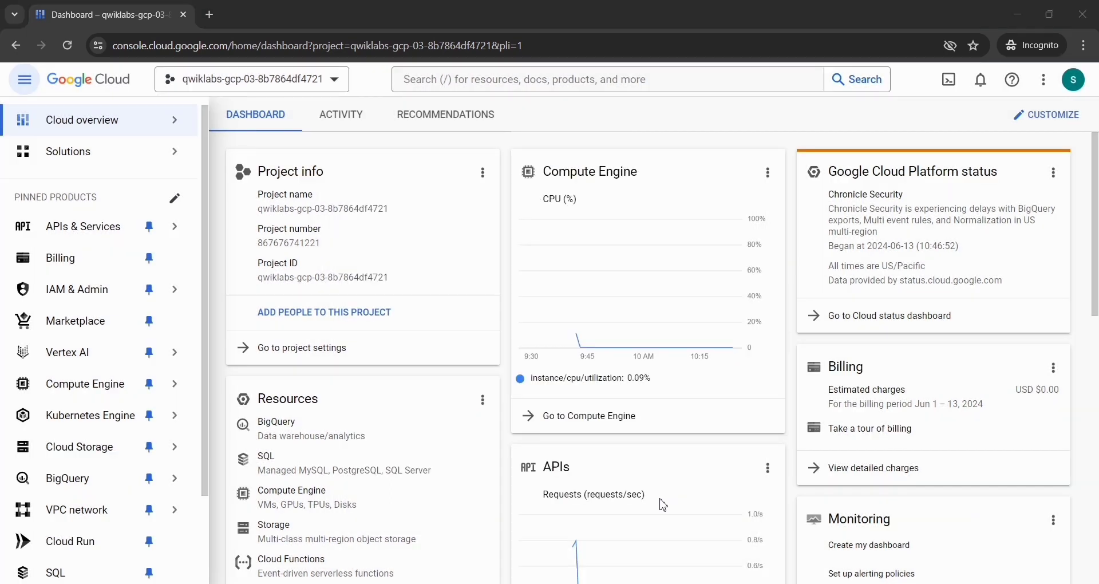
Step: Switch to the lab instructions and copy the name Cloud Dataproc API from the Enable Dataproc API section
{"action": "key", "text": "alt+Tab"}
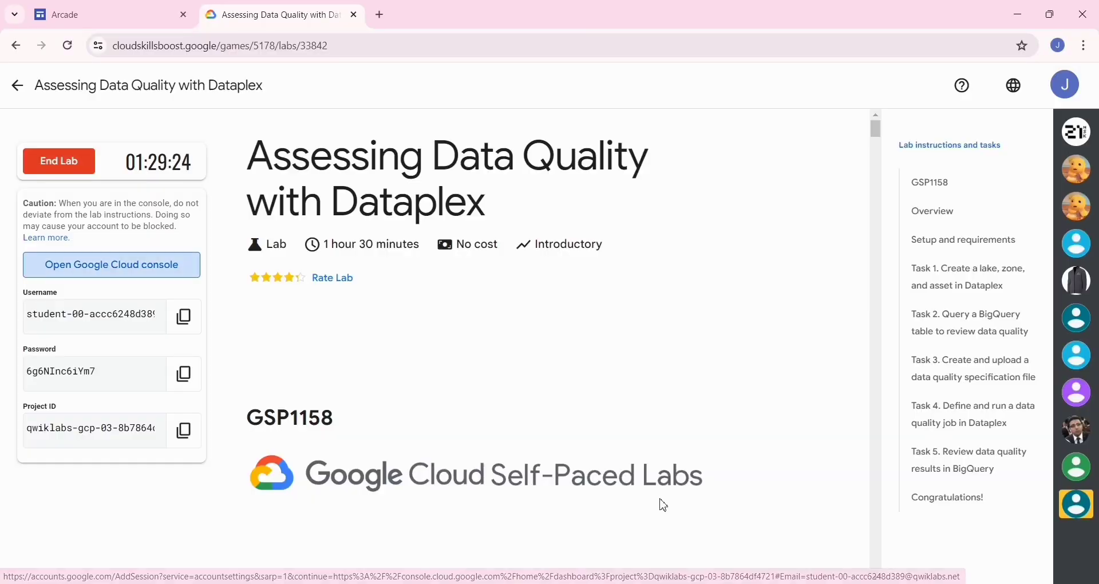
{"action": "scroll", "coordinate": [330, 344], "scroll_direction": "down", "scroll_amount": 20}
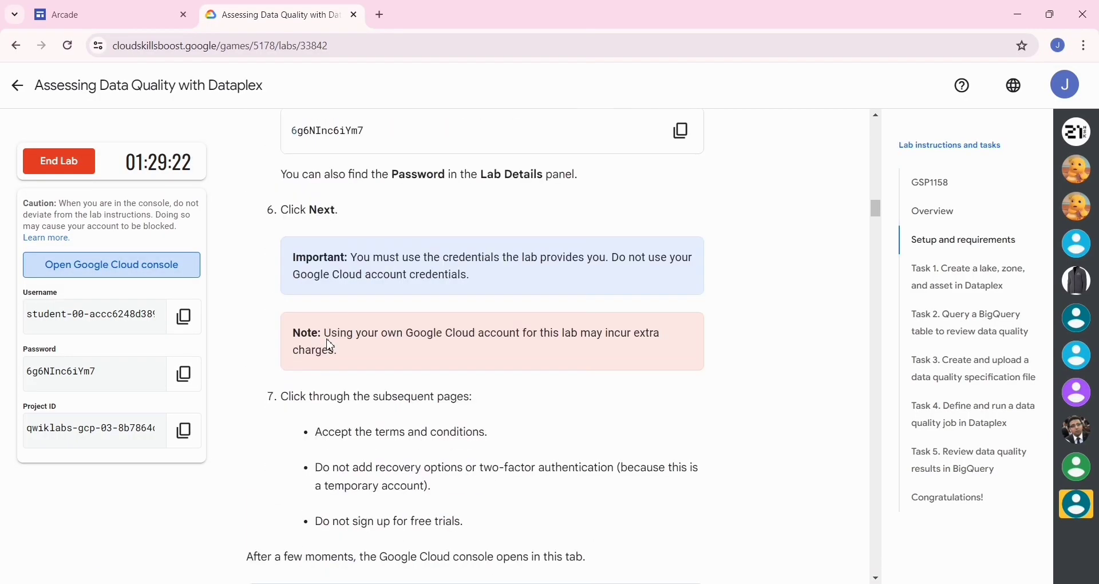
{"action": "scroll", "coordinate": [330, 344], "scroll_direction": "down", "scroll_amount": 8}
{"action": "scroll", "coordinate": [329, 343], "scroll_direction": "up", "scroll_amount": 3}
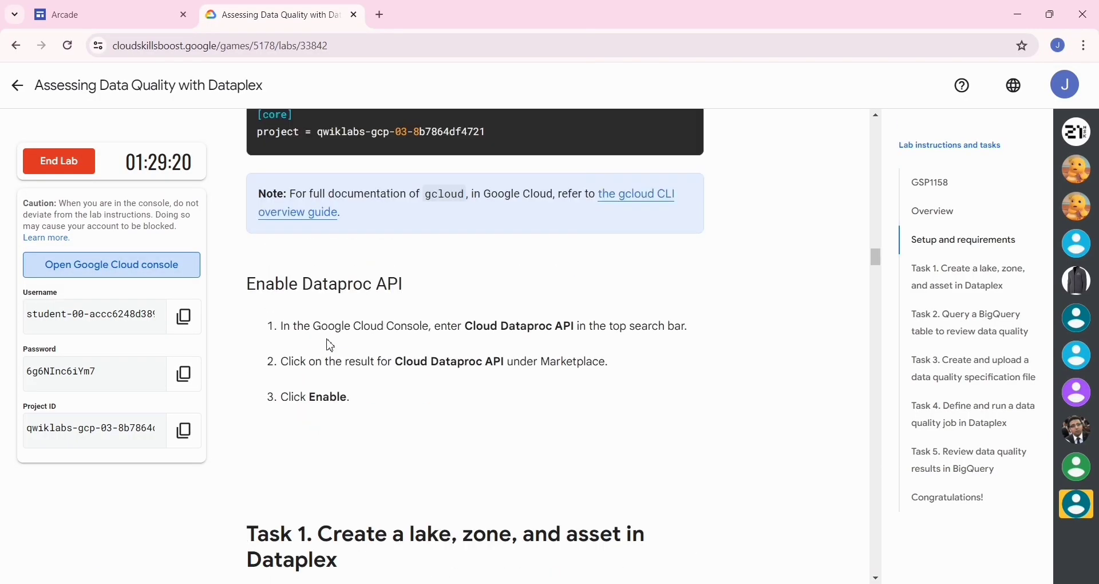
{"action": "left_click_drag", "start_coordinate": [401, 368], "coordinate": [508, 365]}
{"action": "key", "text": "ctrl+c"}
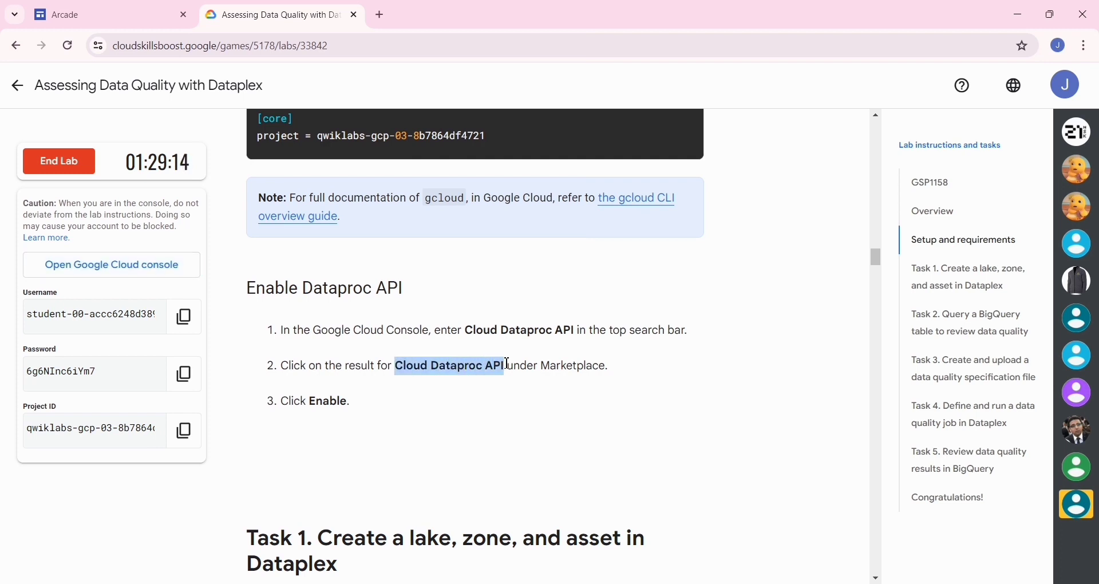
Step: In the Google Cloud console, search for Cloud Dataproc API and enable the matching Marketplace API
{"action": "key", "text": "alt+Tab"}
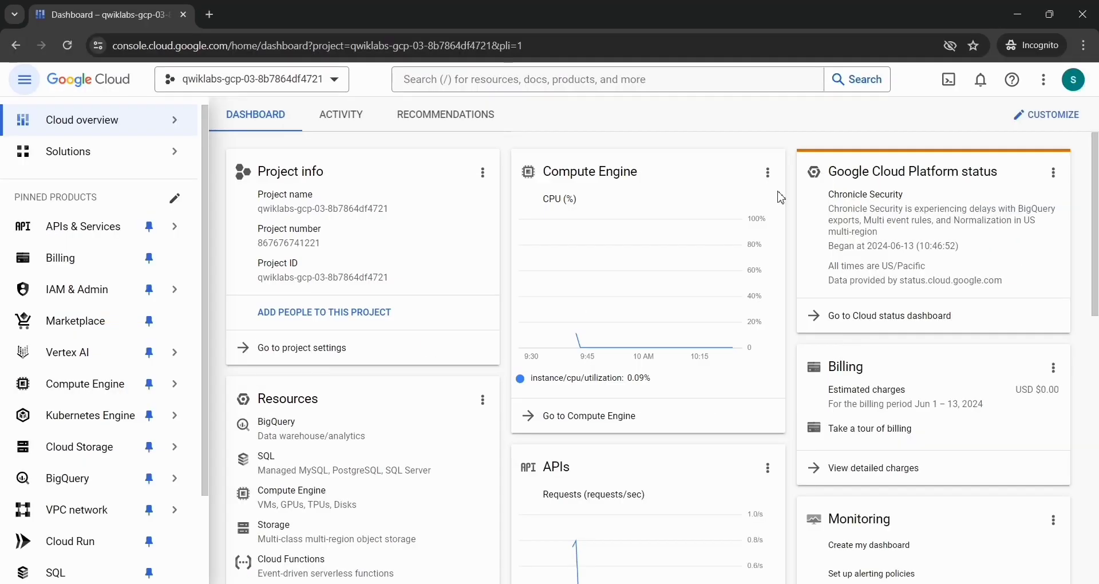
{"action": "left_click", "coordinate": [644, 86]}
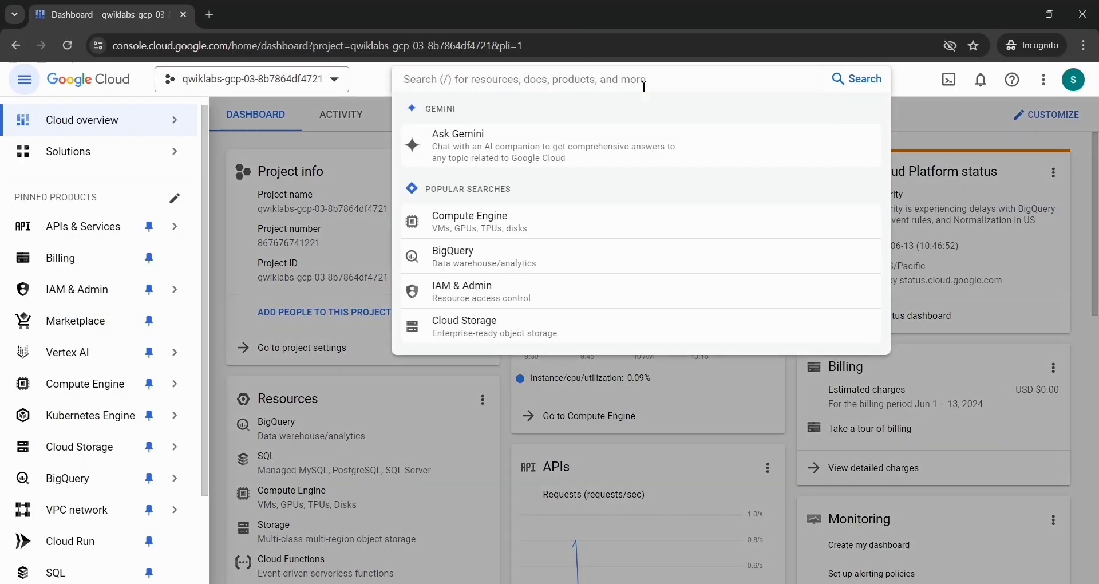
{"action": "key", "text": "ctrl+v"}
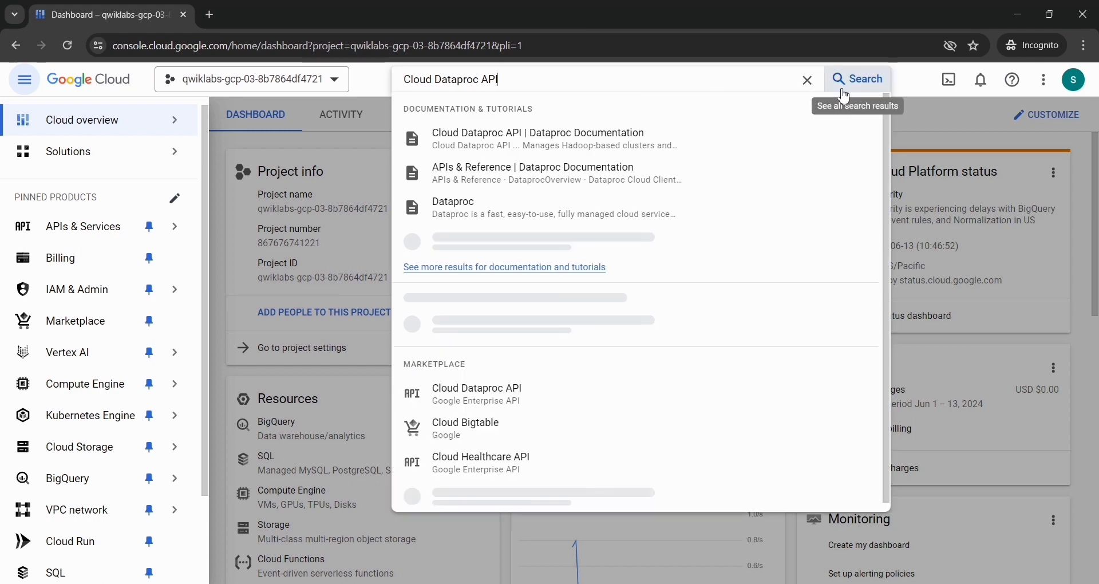
{"action": "scroll", "coordinate": [447, 366], "scroll_direction": "down", "scroll_amount": 3}
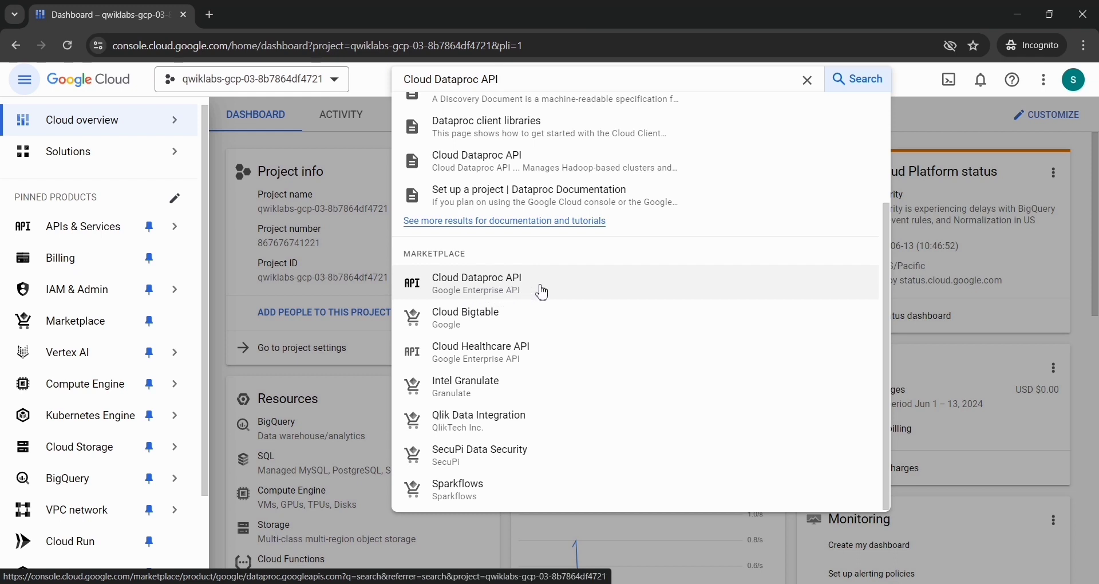
{"action": "left_click", "coordinate": [476, 293]}
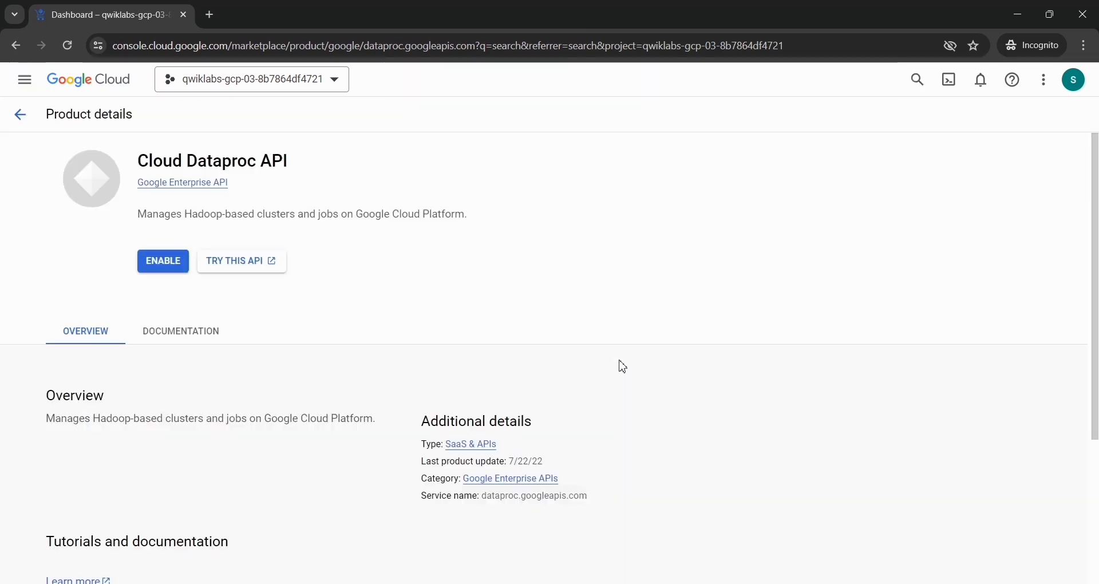
{"action": "left_click", "coordinate": [146, 262]}
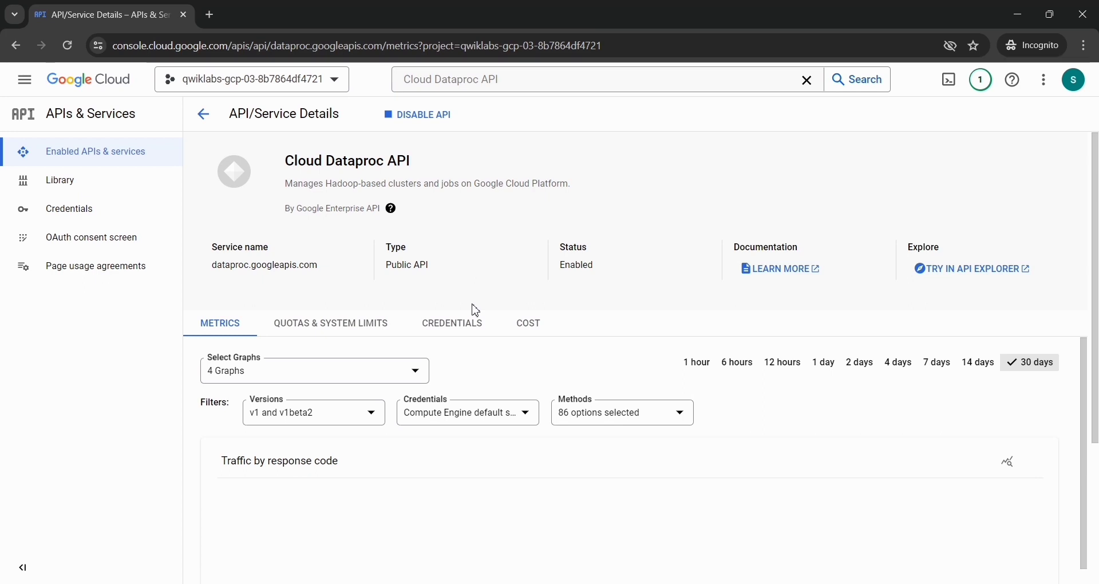
Step: Copy the name Dataplex from the lab's Create a lake instructions and use it to find and open Dataplex in the Google Cloud console
{"action": "key", "text": "alt+Tab"}
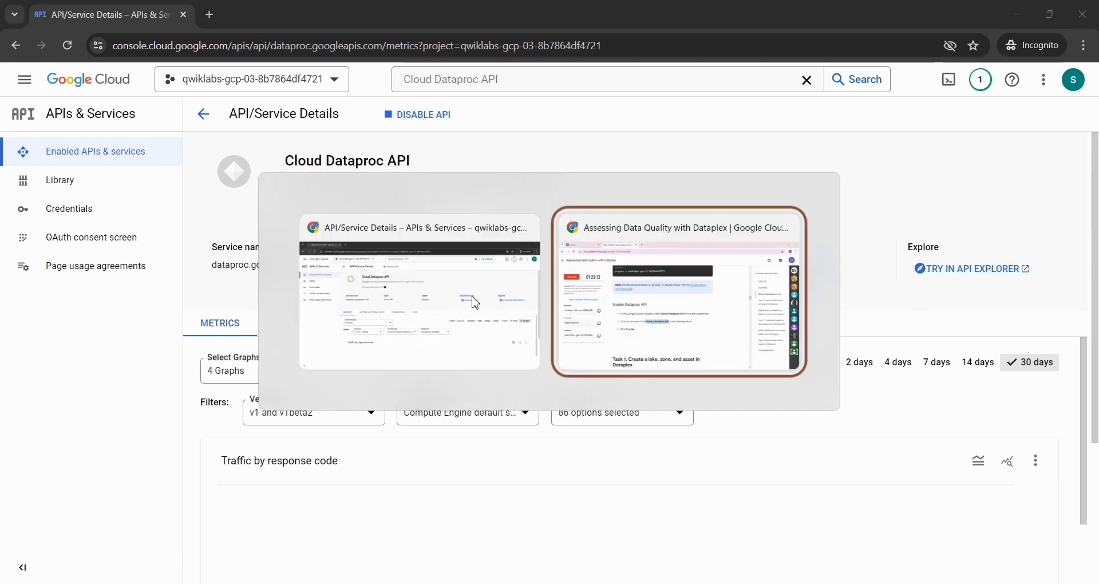
{"action": "scroll", "coordinate": [475, 304], "scroll_direction": "down", "scroll_amount": 10}
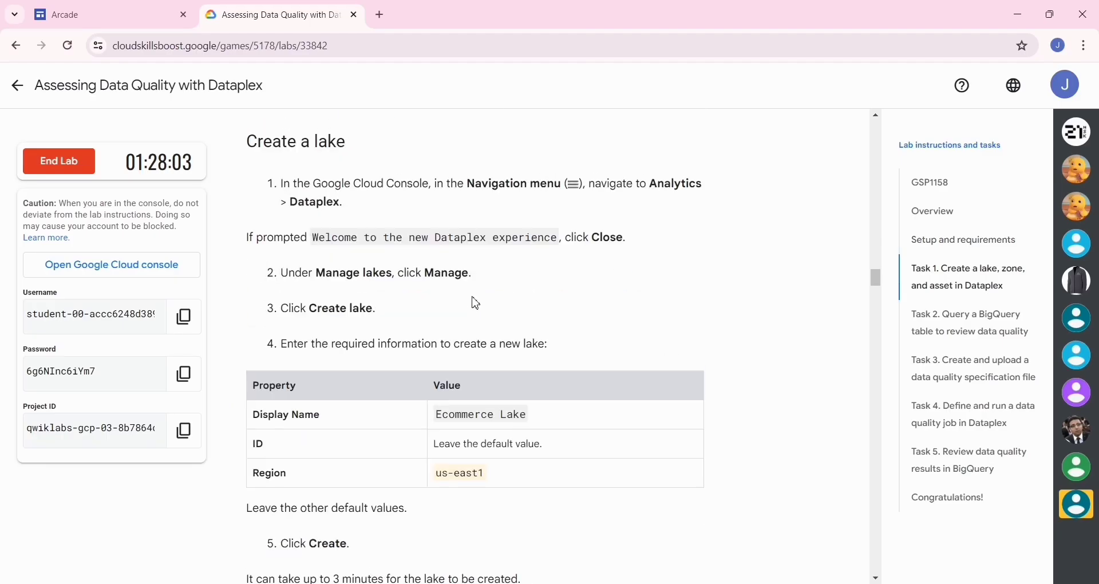
{"action": "double_click", "coordinate": [321, 214]}
{"action": "key", "text": "ctrl+c"}
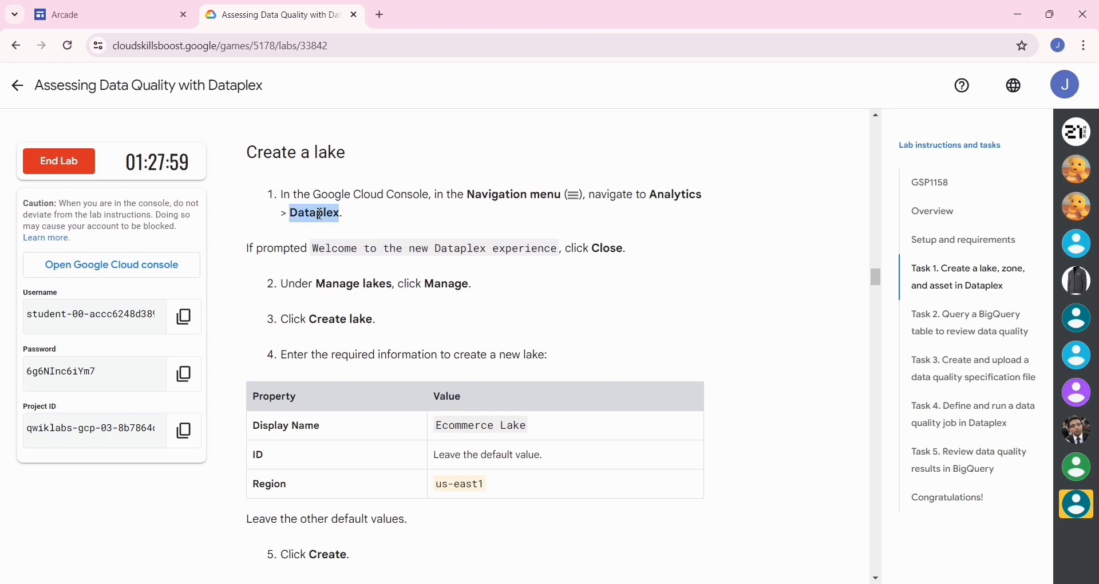
{"action": "key", "text": "alt+Tab"}
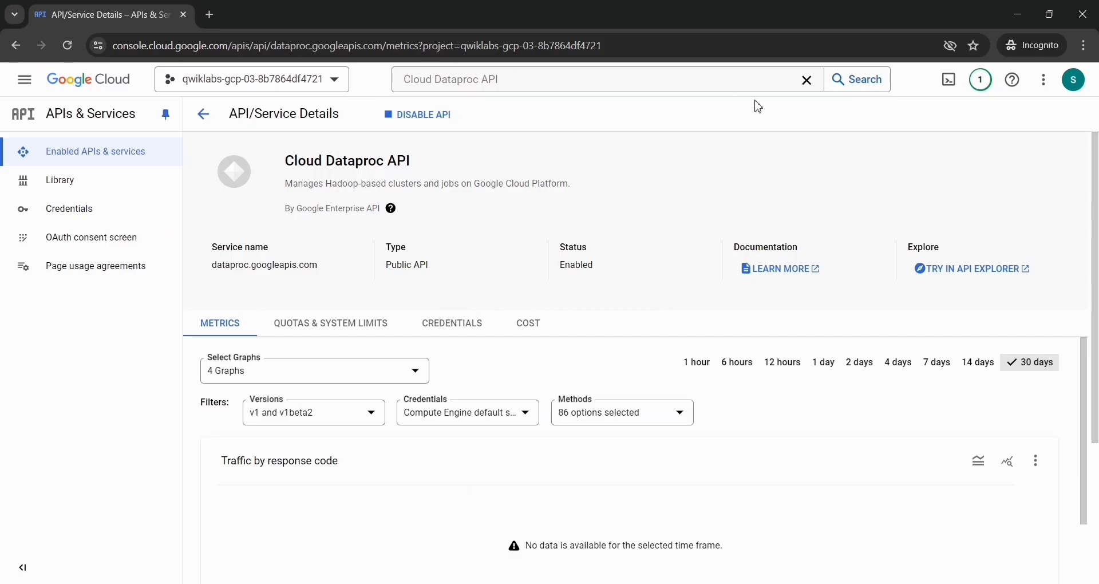
{"action": "left_click", "coordinate": [807, 82]}
{"action": "key", "text": "ctrl+v"}
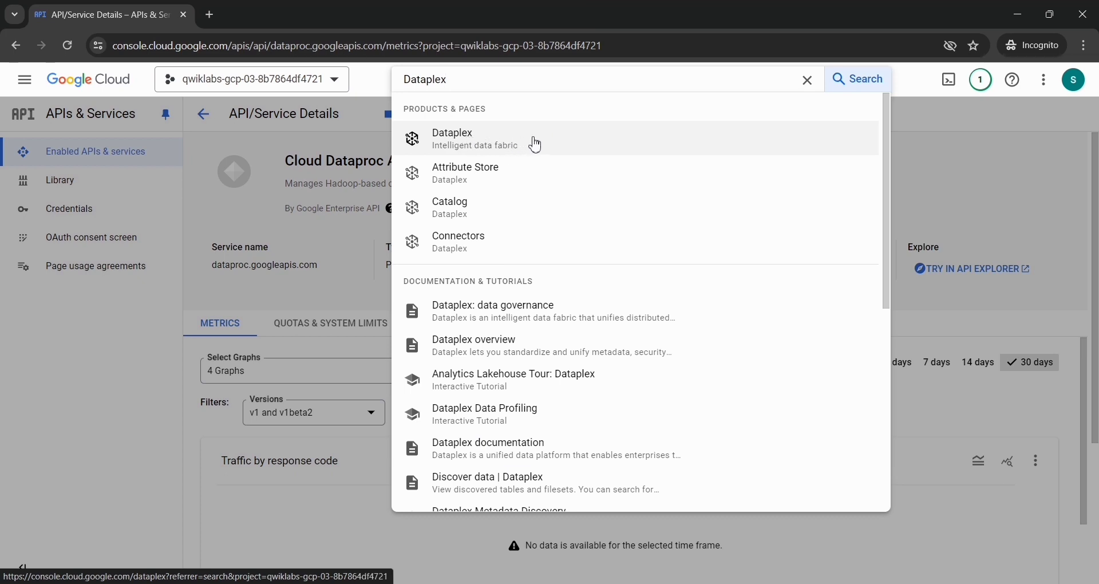
{"action": "left_click", "coordinate": [470, 145]}
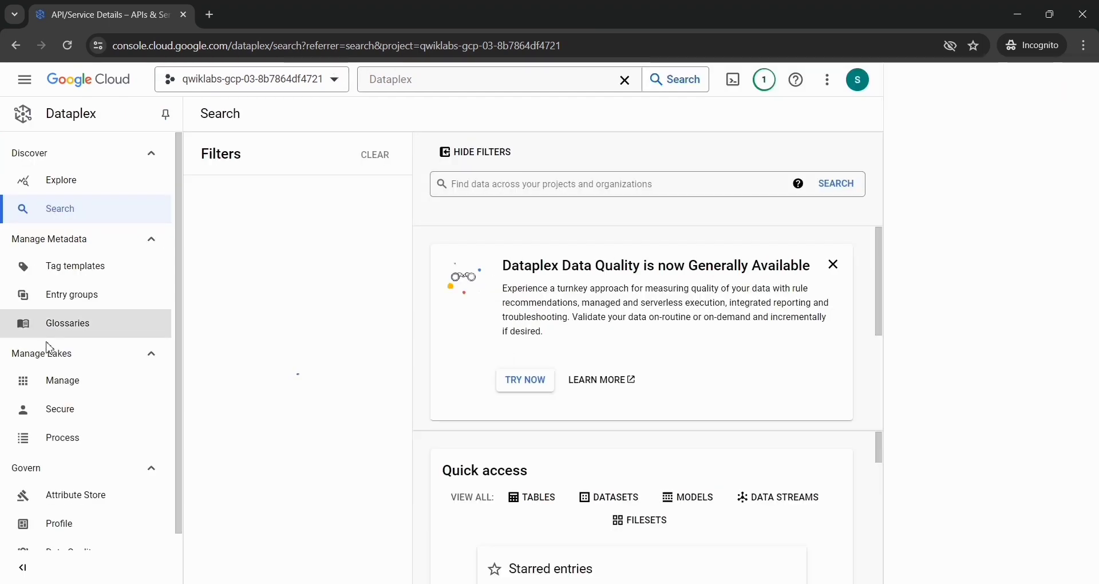
Step: Start a new Dataplex lake and give it the display name Ecommerce Lake, copied from the lab instructions
{"action": "left_click", "coordinate": [46, 381]}
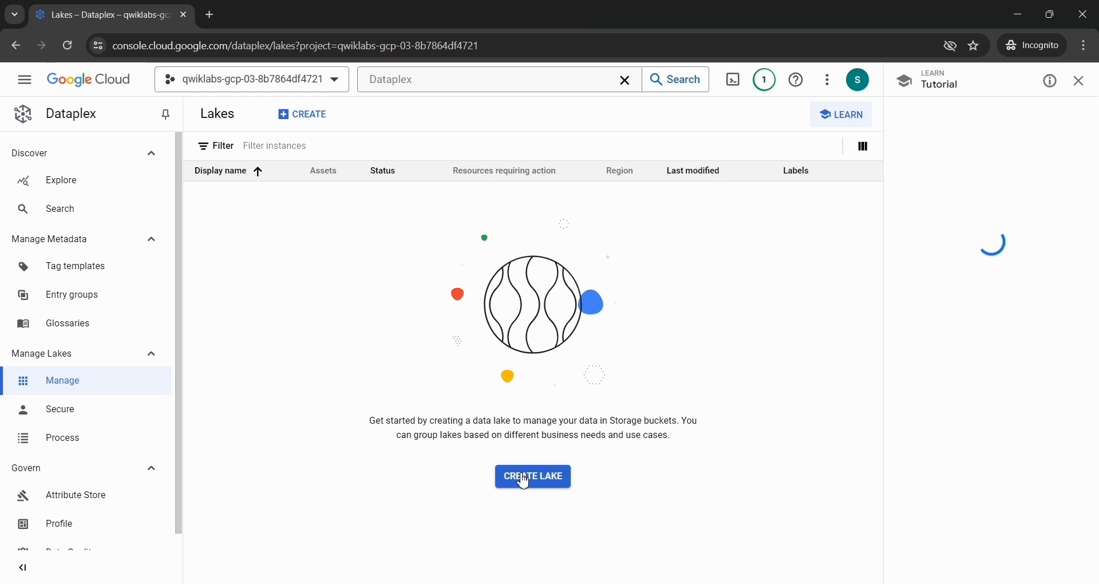
{"action": "left_click", "coordinate": [524, 480]}
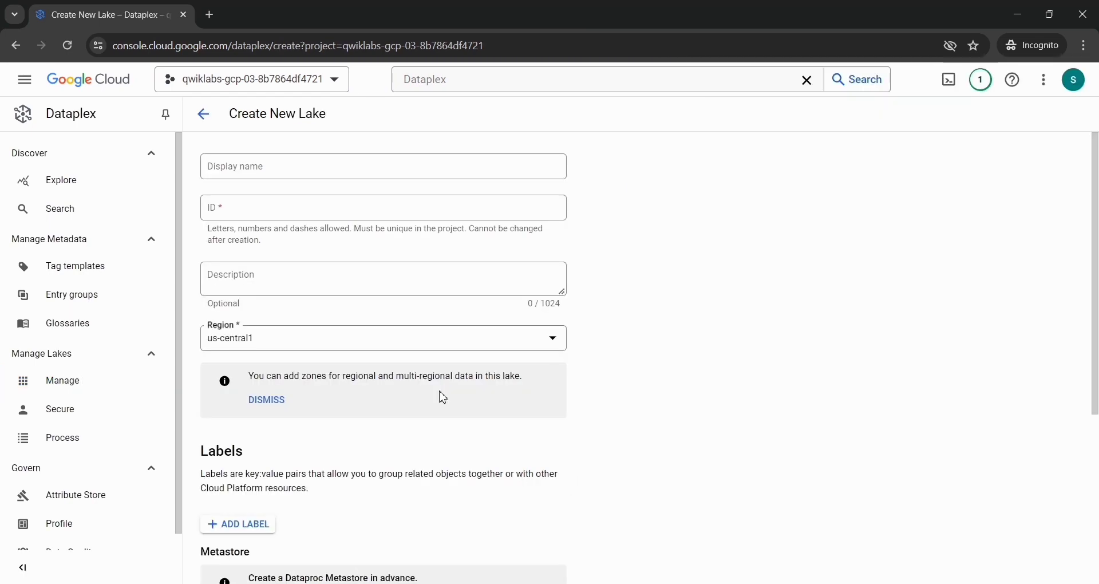
{"action": "key", "text": "alt+Tab"}
{"action": "scroll", "coordinate": [443, 392], "scroll_direction": "down", "scroll_amount": 3}
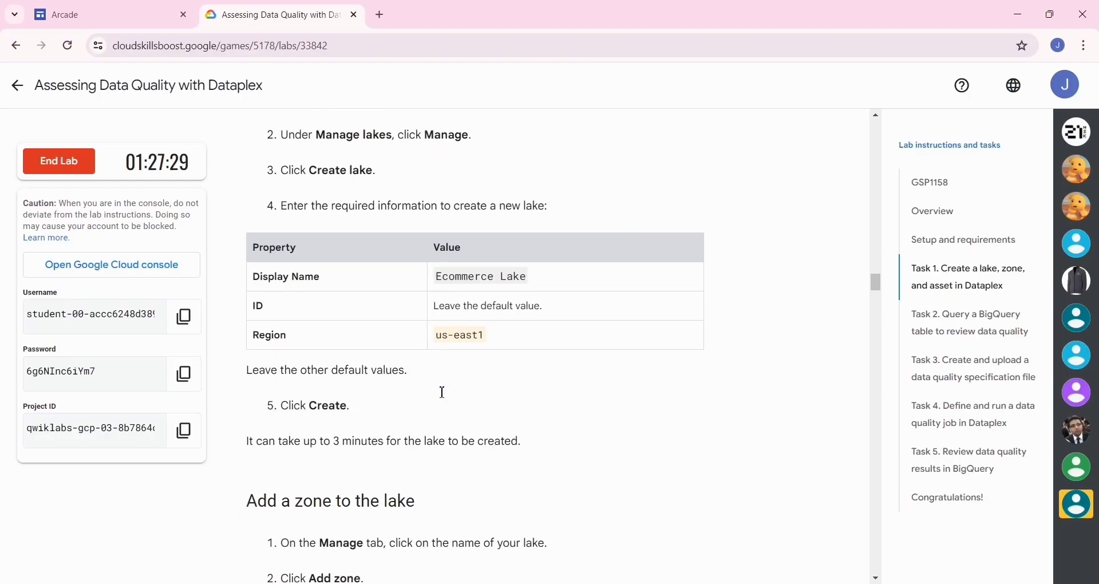
{"action": "left_click_drag", "start_coordinate": [436, 277], "coordinate": [457, 277]}
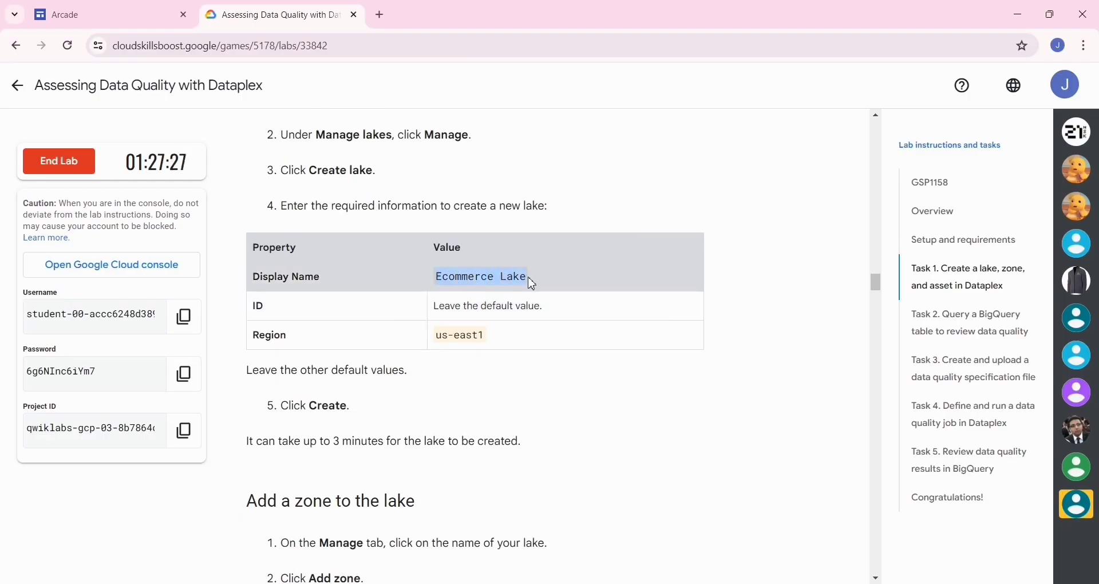
{"action": "key", "text": "alt+Tab"}
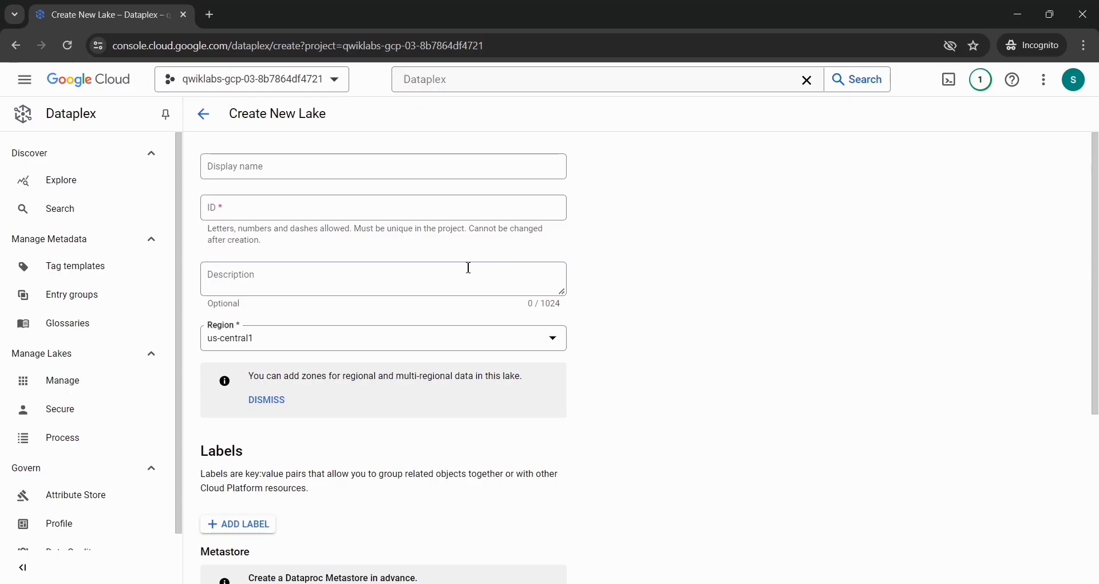
{"action": "left_click", "coordinate": [331, 168]}
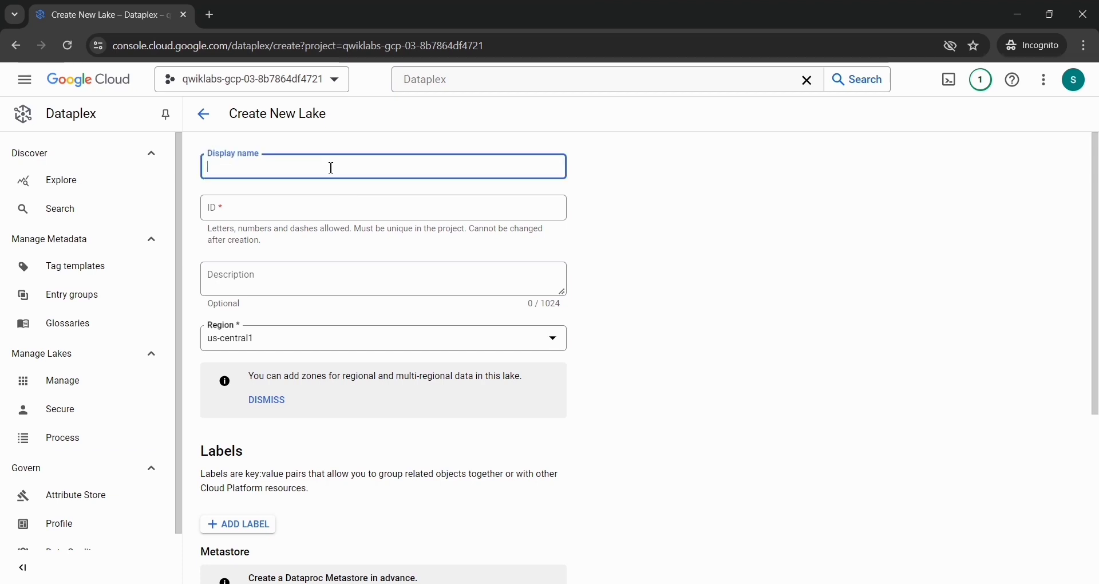
{"action": "type", "text": "Ecommerce Lake"}
Step: Check the required region in the lab instructions and set the new lake's region to us-east1
{"action": "scroll", "coordinate": [282, 222], "scroll_direction": "down", "scroll_amount": 2}
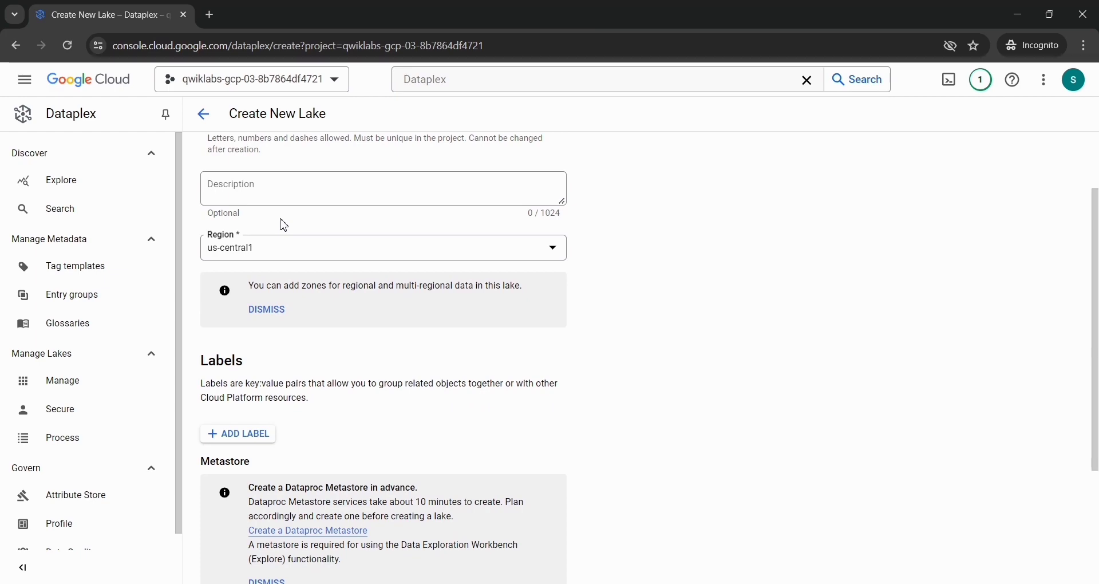
{"action": "key", "text": "alt+Tab"}
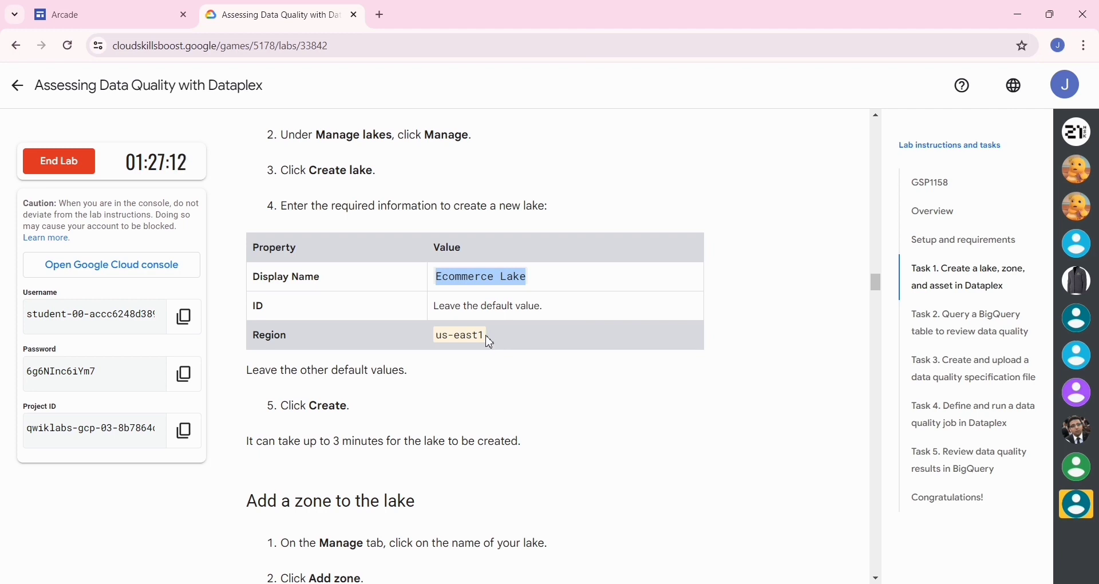
{"action": "key", "text": "alt+Tab"}
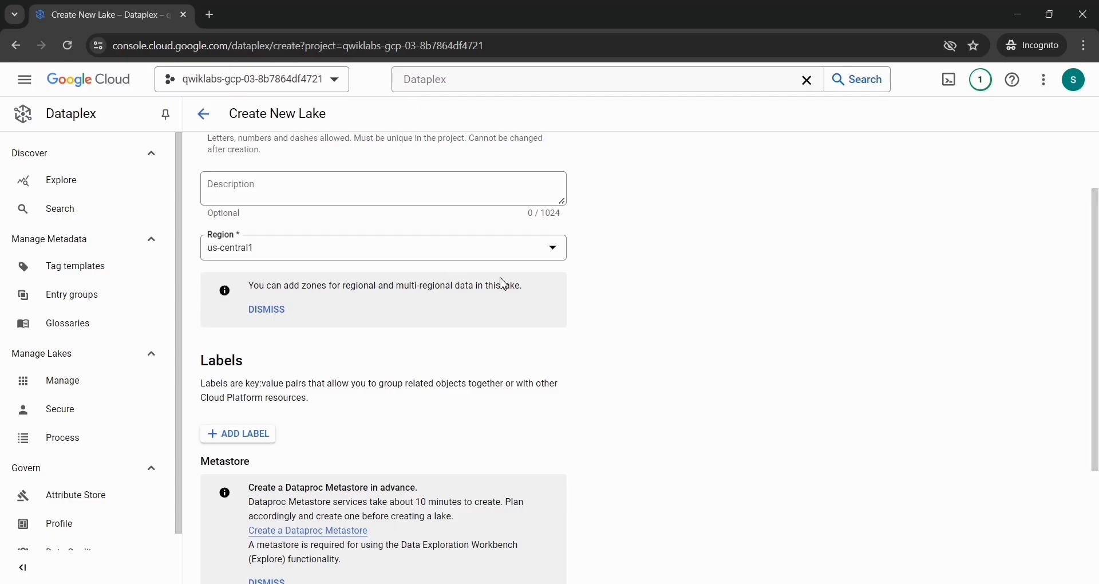
{"action": "left_click", "coordinate": [550, 253]}
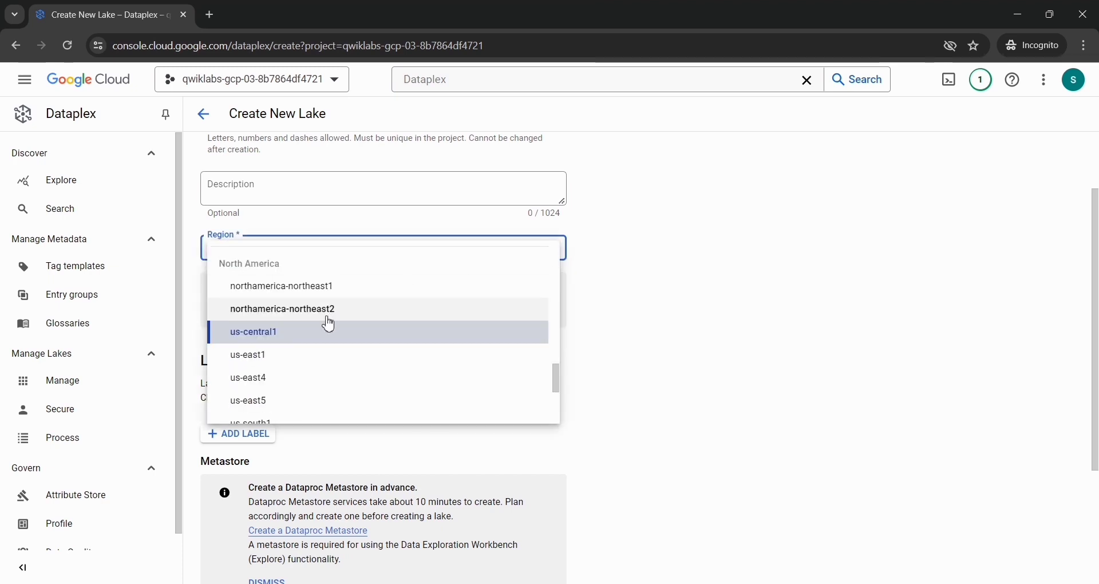
{"action": "left_click", "coordinate": [296, 359]}
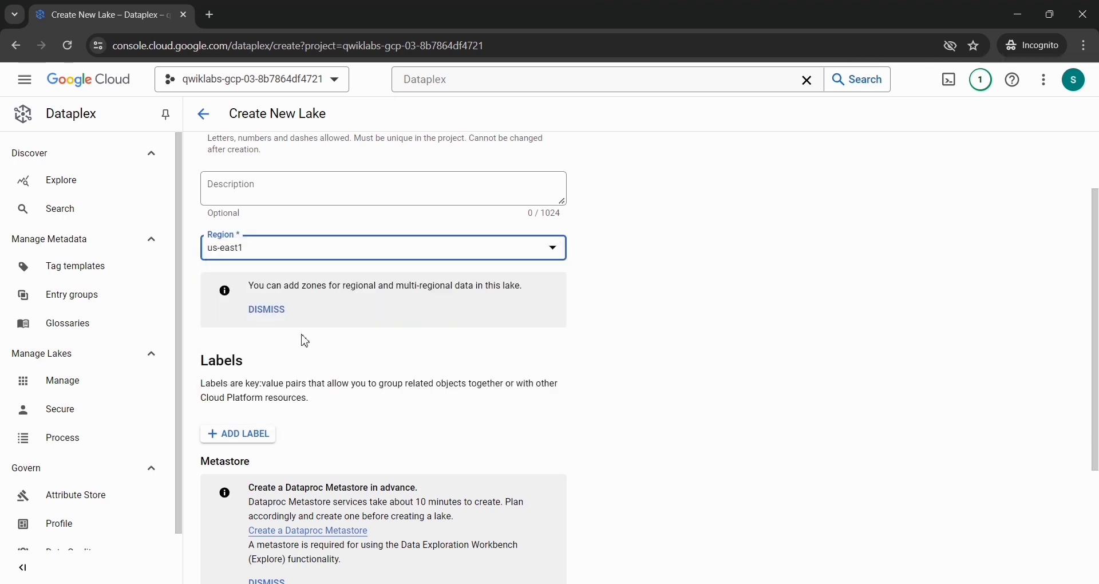
Step: Create the lake with the remaining defaults and check its creation status in the notifications
{"action": "scroll", "coordinate": [301, 338], "scroll_direction": "down", "scroll_amount": 2}
{"action": "scroll", "coordinate": [269, 336], "scroll_direction": "down", "scroll_amount": 1}
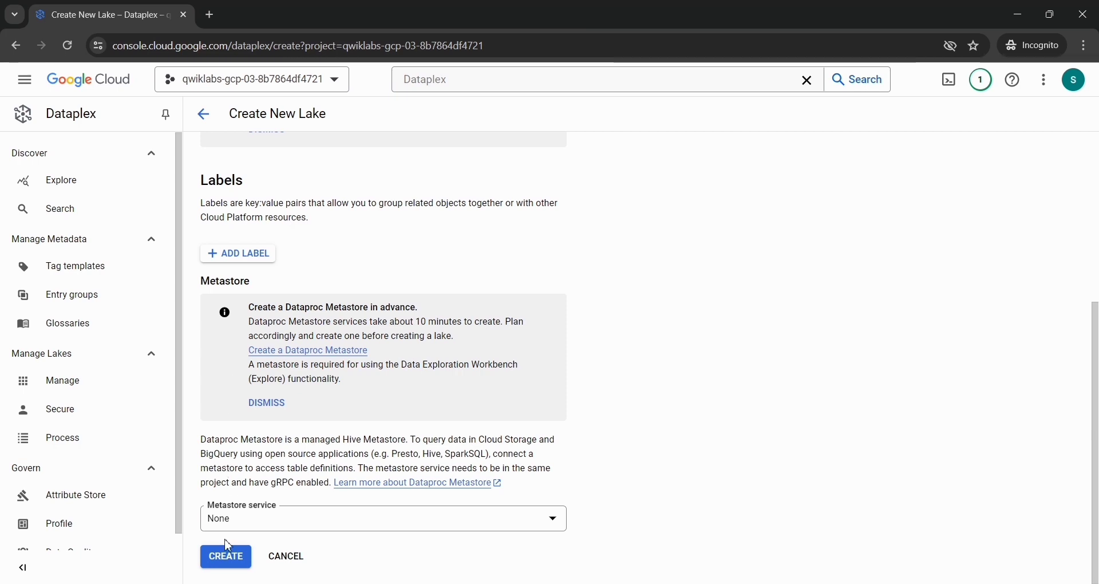
{"action": "left_click", "coordinate": [216, 565]}
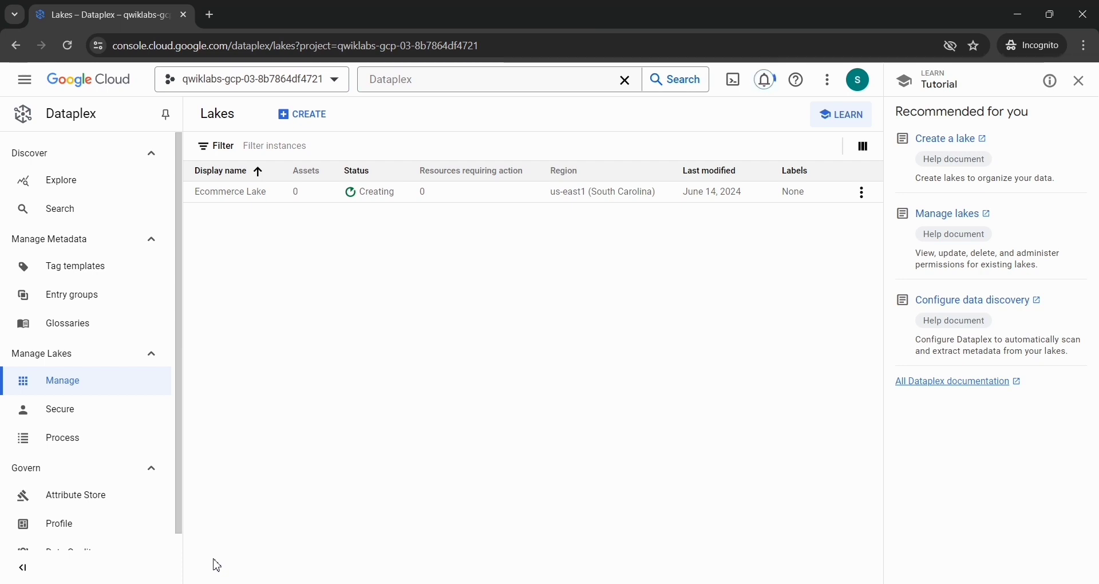
{"action": "left_click", "coordinate": [765, 80]}
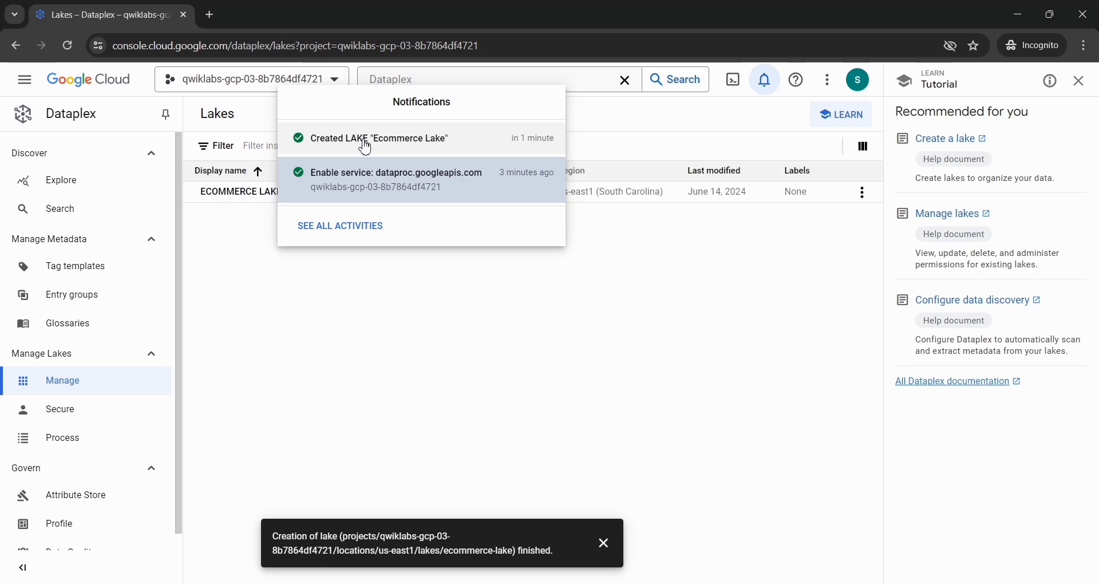
{"action": "left_click", "coordinate": [321, 282]}
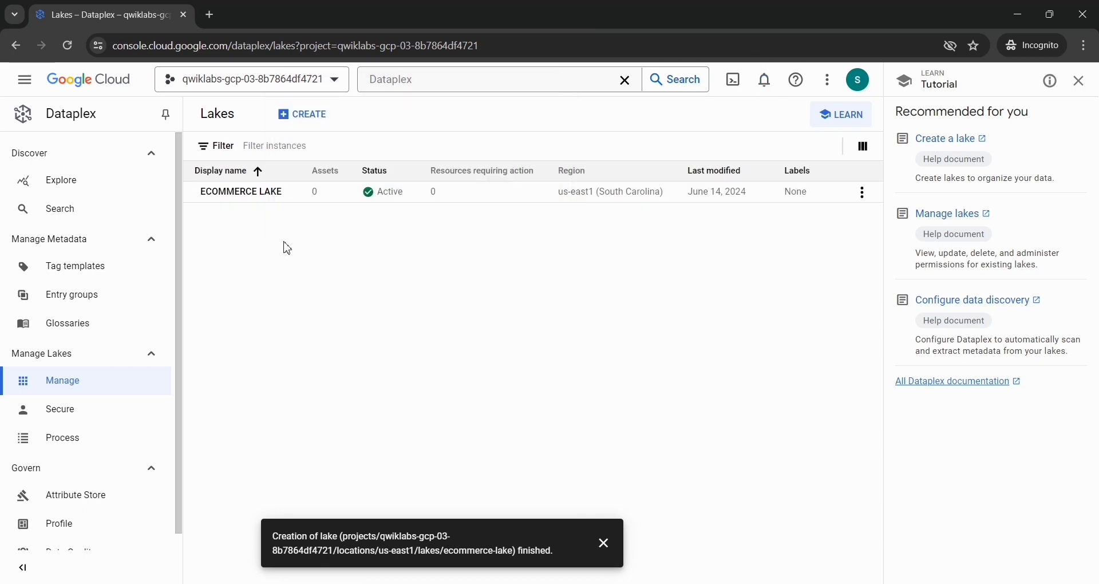
Step: Start a new zone in the Ecommerce Lake and give it the display name Customer Contact Raw Zone, copied from the lab instructions
{"action": "left_click", "coordinate": [236, 196]}
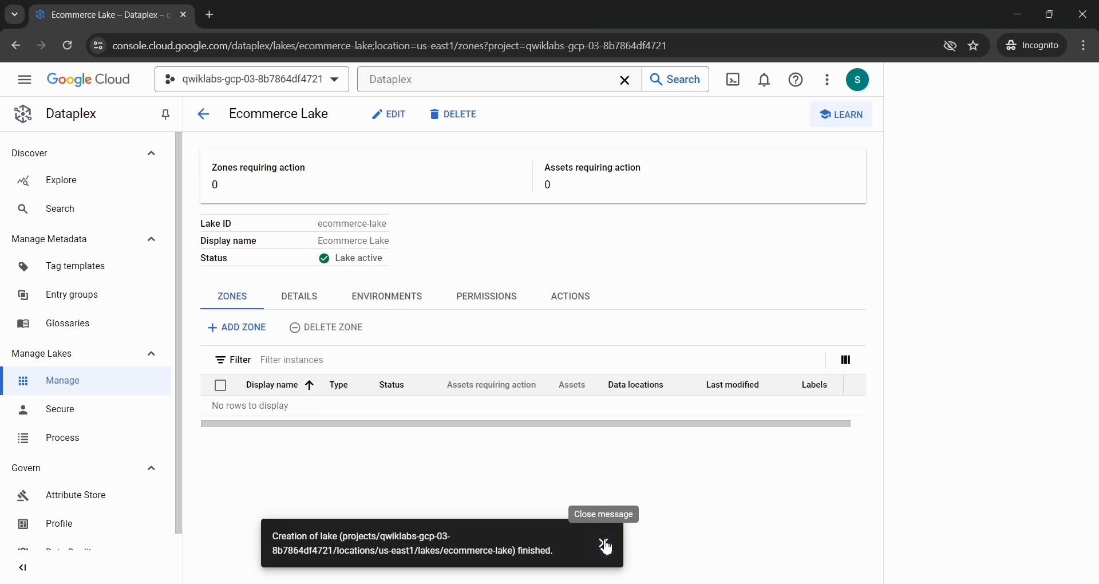
{"action": "left_click", "coordinate": [604, 543]}
{"action": "left_click", "coordinate": [246, 326]}
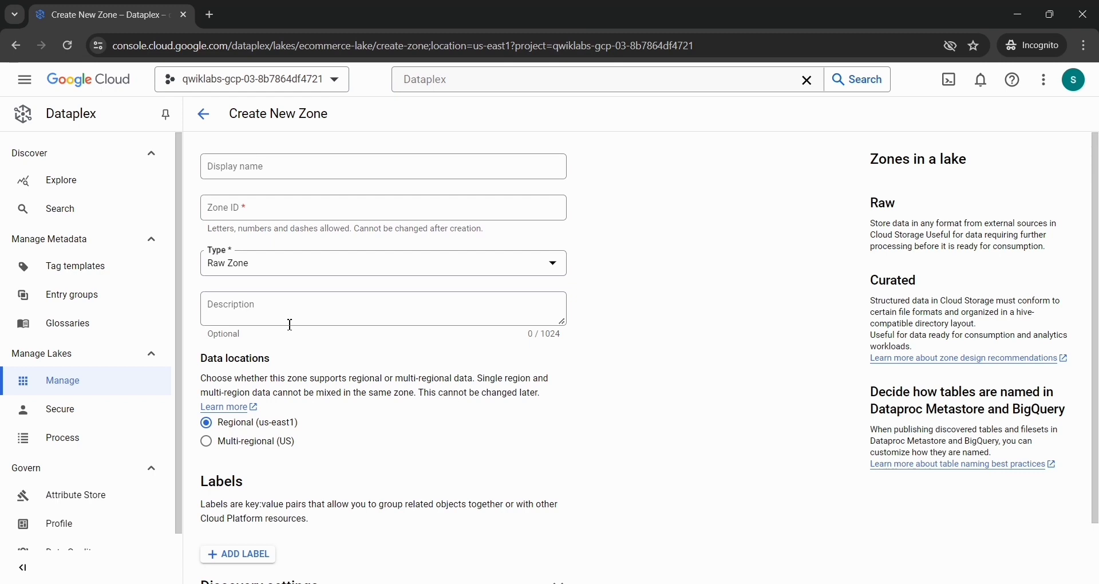
{"action": "key", "text": "alt+Tab"}
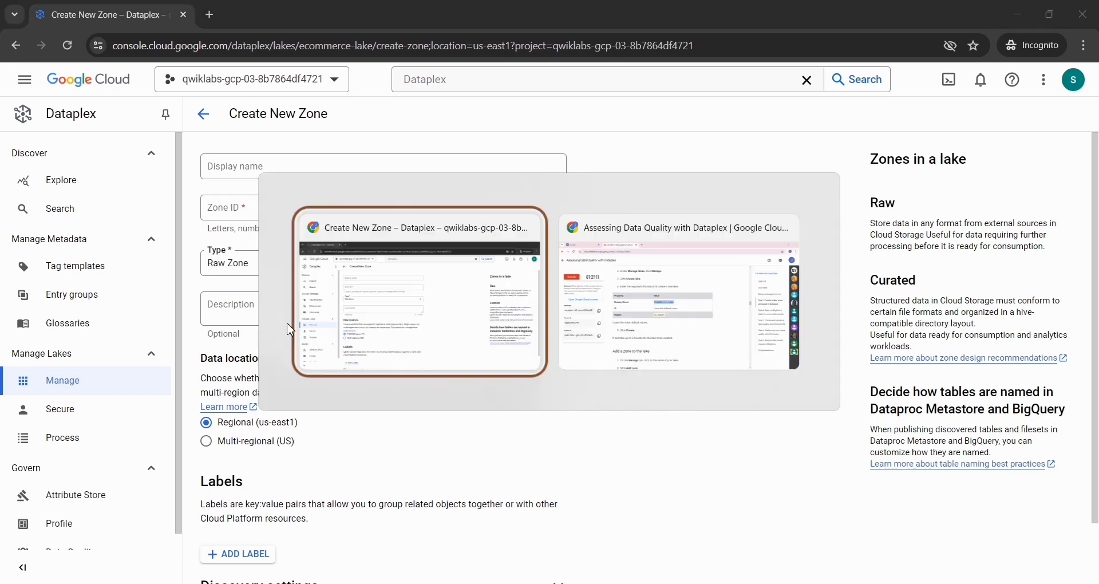
{"action": "key", "text": "alt+Tab"}
{"action": "scroll", "coordinate": [290, 331], "scroll_direction": "down", "scroll_amount": 5}
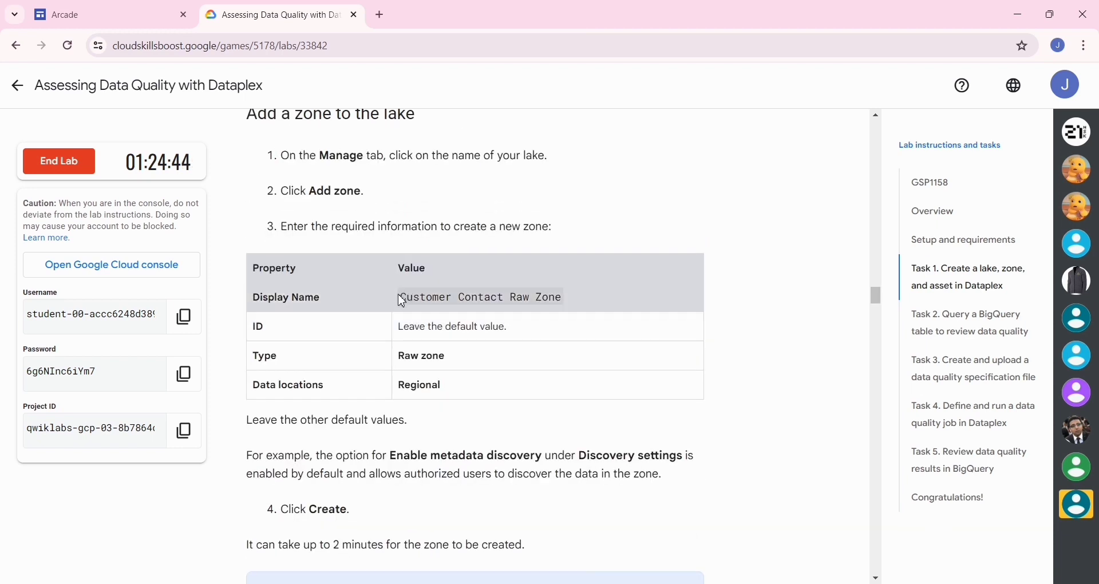
{"action": "left_click_drag", "start_coordinate": [403, 302], "coordinate": [568, 304]}
{"action": "key", "text": "ctrl+c"}
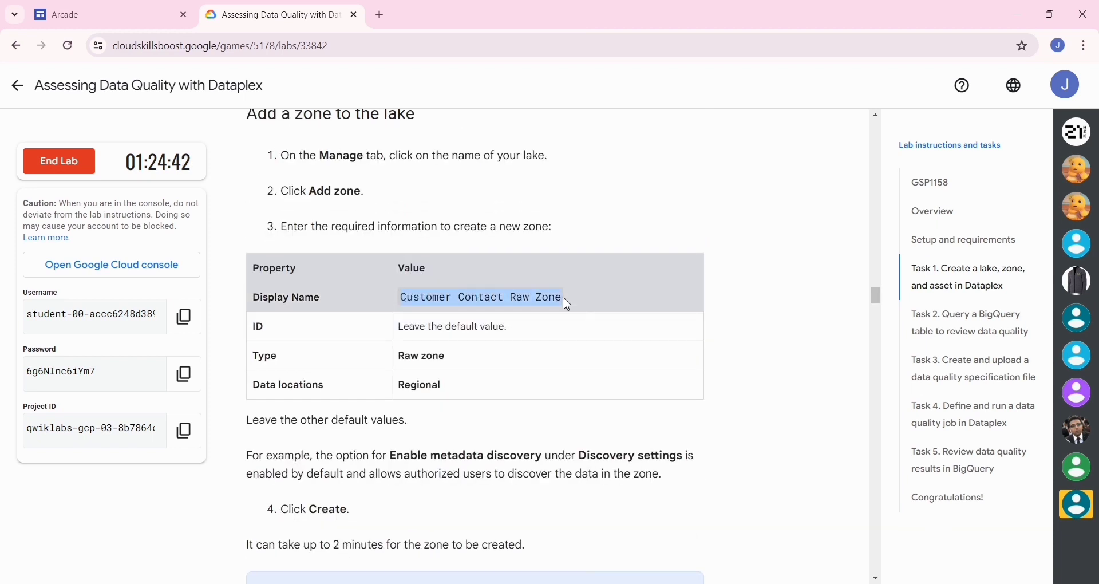
{"action": "key", "text": "alt+Tab"}
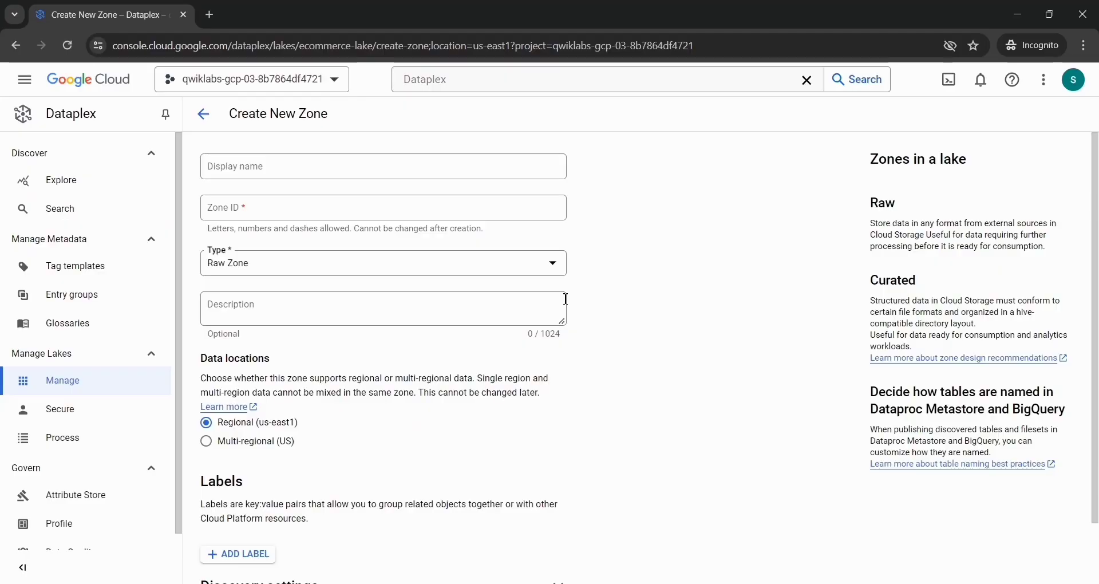
{"action": "left_click", "coordinate": [245, 174]}
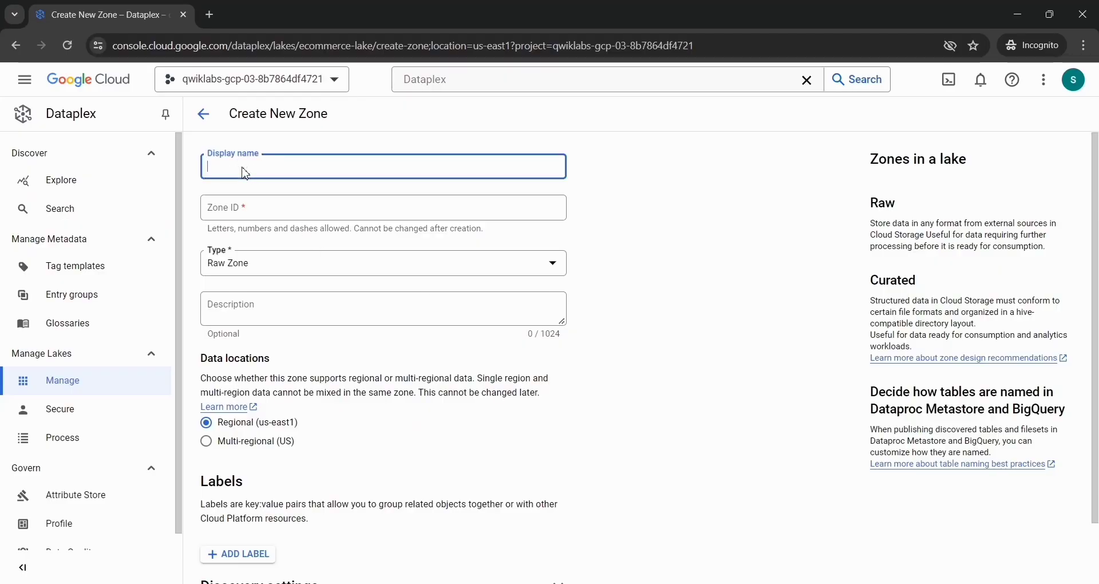
{"action": "key", "text": "ctrl+v"}
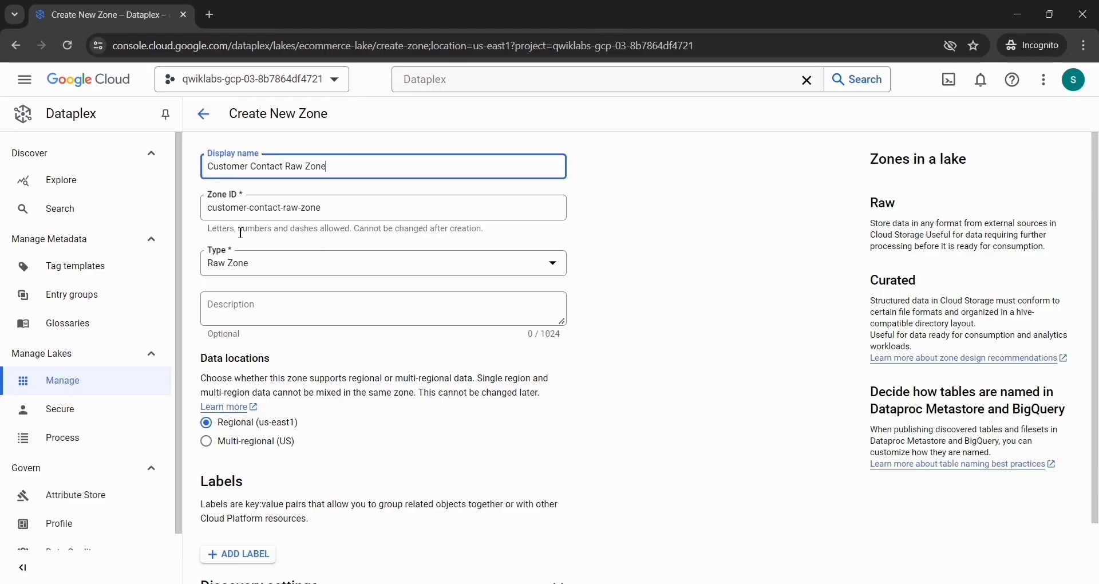
Step: Check the metadata discovery option in the discovery settings and create the regional raw zone with the default values
{"action": "scroll", "coordinate": [242, 271], "scroll_direction": "down", "scroll_amount": 1}
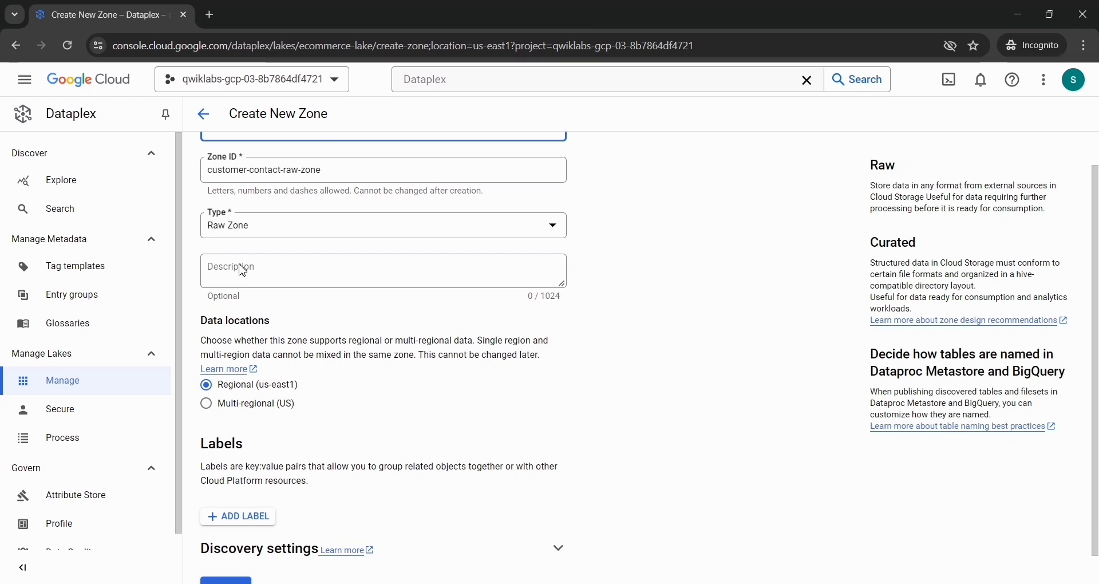
{"action": "scroll", "coordinate": [243, 270], "scroll_direction": "down", "scroll_amount": 1}
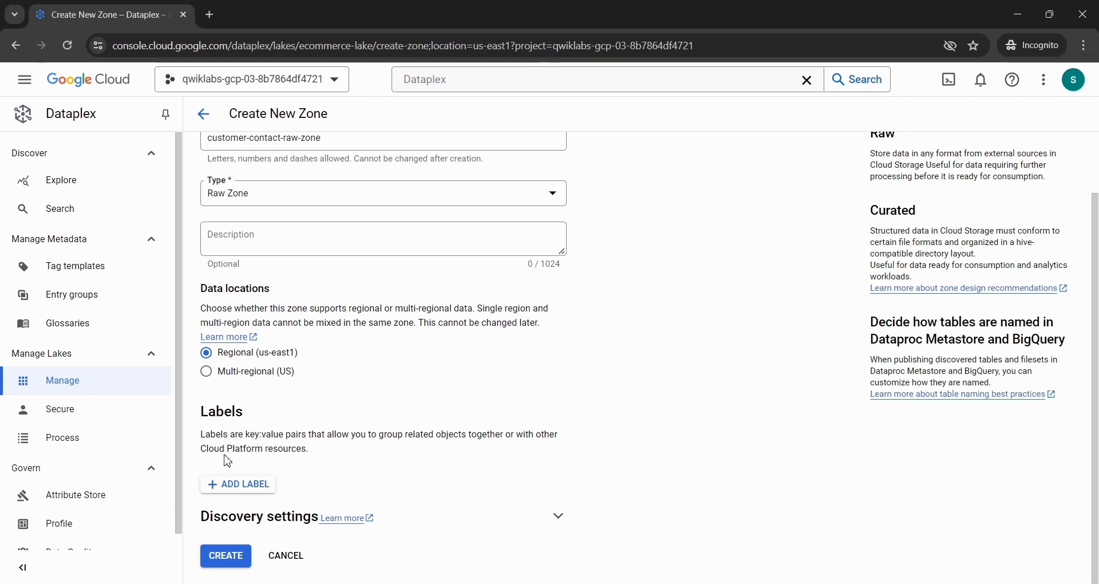
{"action": "left_click", "coordinate": [559, 516]}
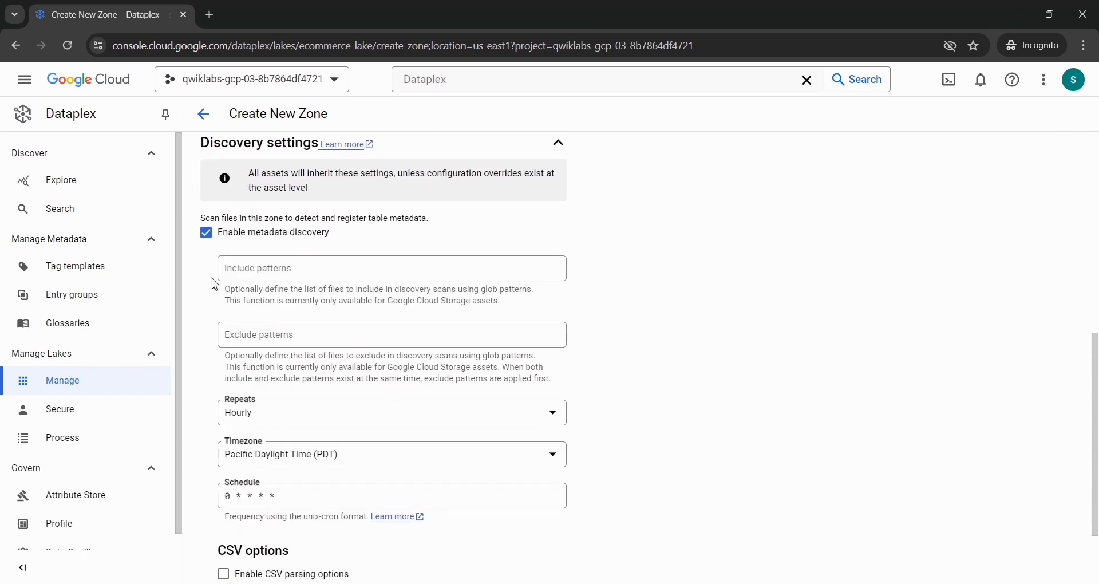
{"action": "left_click_drag", "start_coordinate": [330, 233], "coordinate": [242, 241]}
{"action": "left_click", "coordinate": [236, 241]}
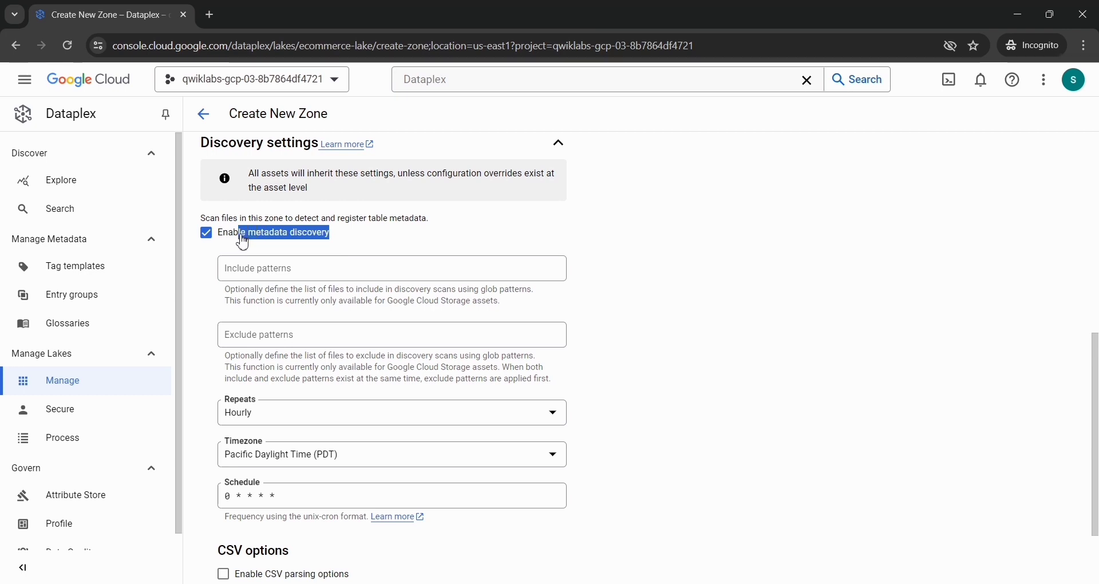
{"action": "left_click", "coordinate": [373, 246]}
{"action": "scroll", "coordinate": [373, 246], "scroll_direction": "down", "scroll_amount": 2}
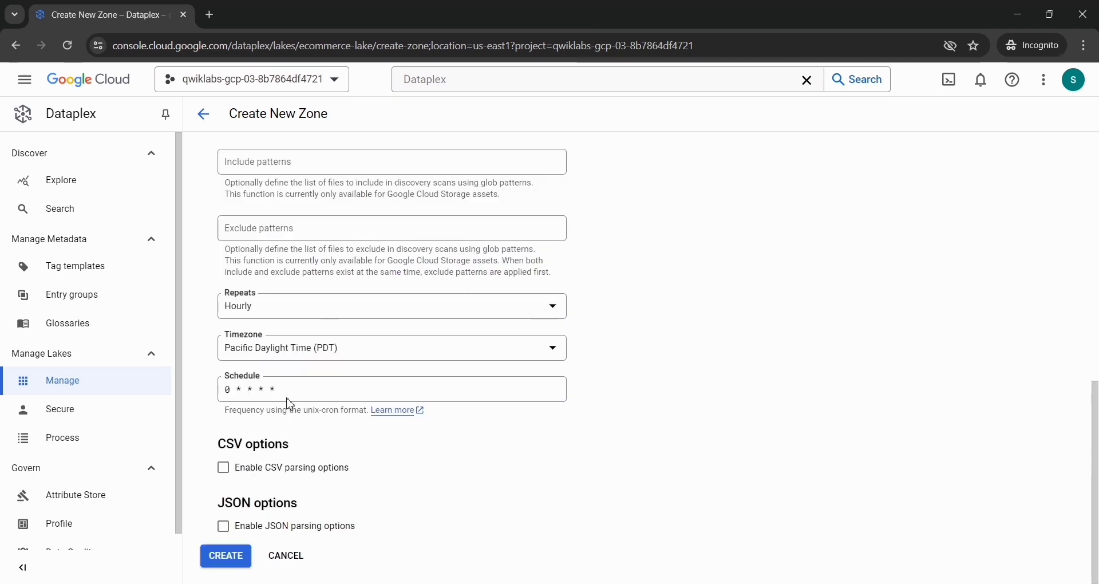
{"action": "left_click", "coordinate": [220, 559]}
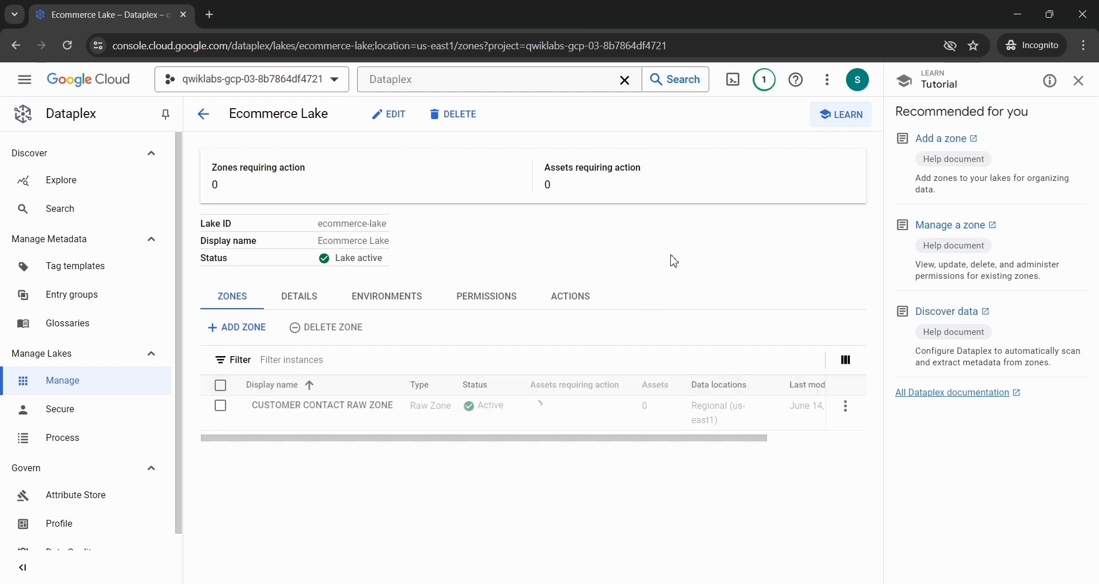
Step: Check the zone's creation status in the notifications and return to the Ecommerce Lake page
{"action": "left_click", "coordinate": [765, 91]}
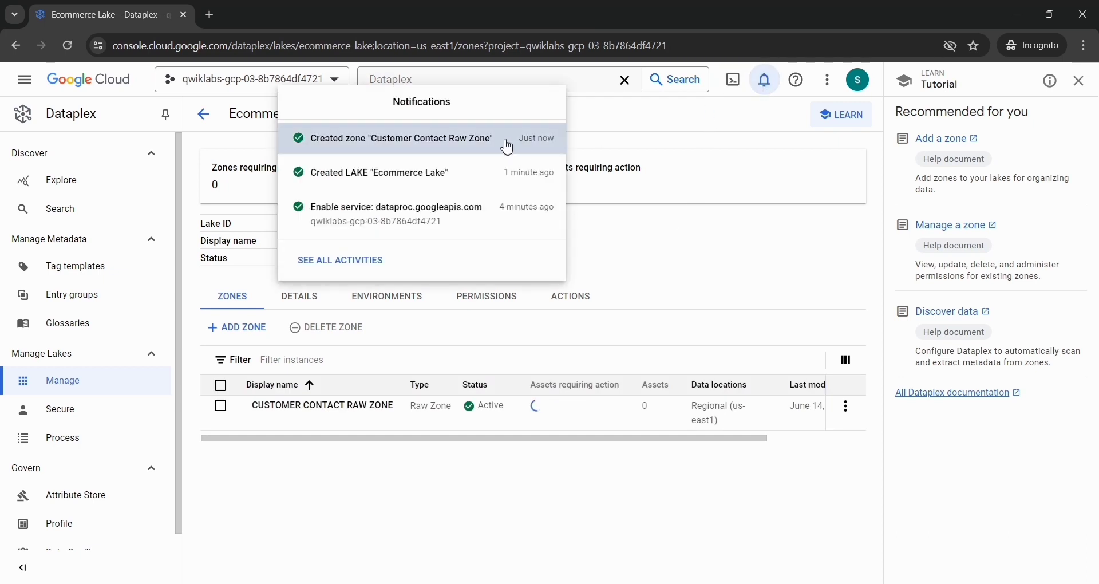
{"action": "left_click", "coordinate": [507, 147]}
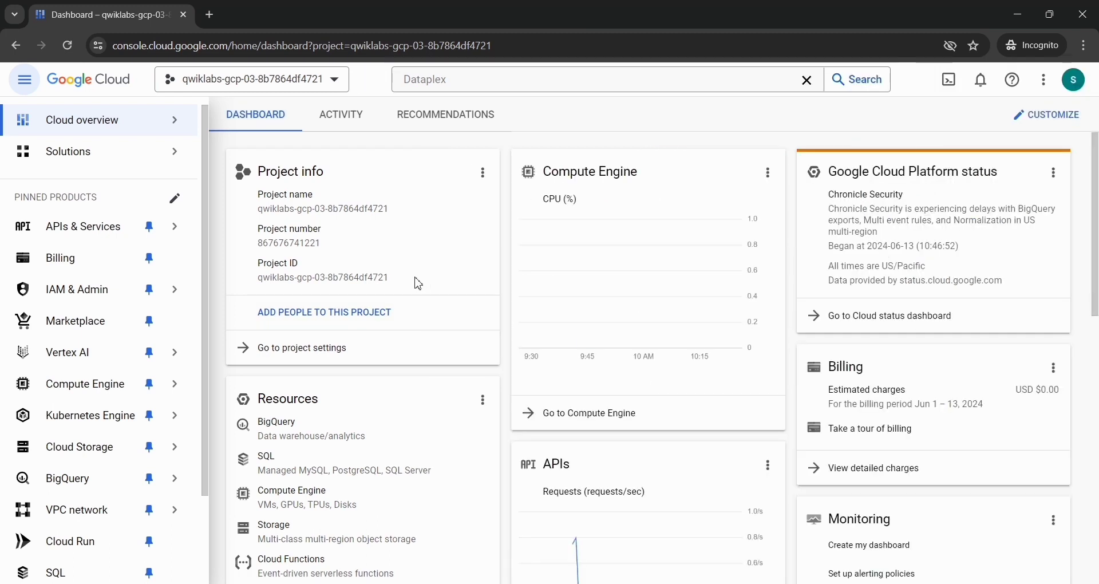
{"action": "left_click", "coordinate": [16, 45]}
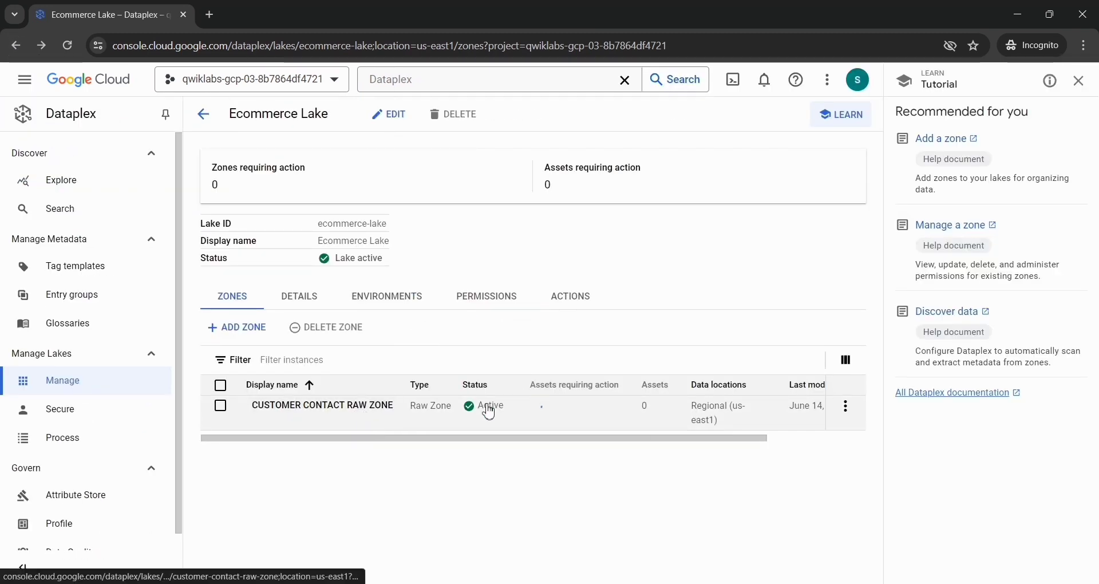
Step: Start a new BigQuery dataset asset in the Customer Contact Raw Zone with the display name Contact Info, copied from the lab instructions
{"action": "left_click", "coordinate": [322, 406]}
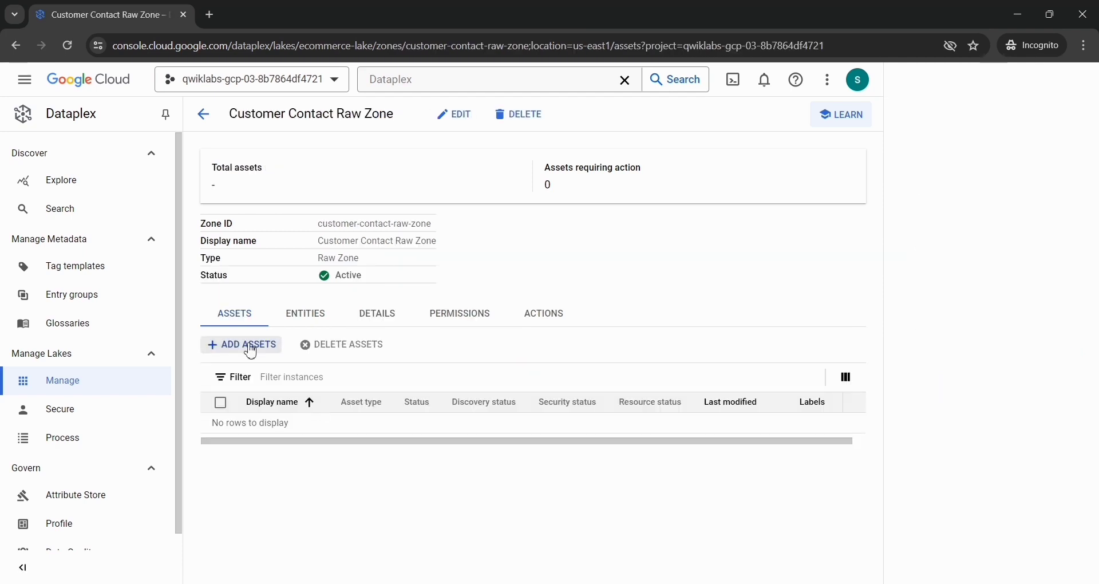
{"action": "left_click", "coordinate": [243, 345]}
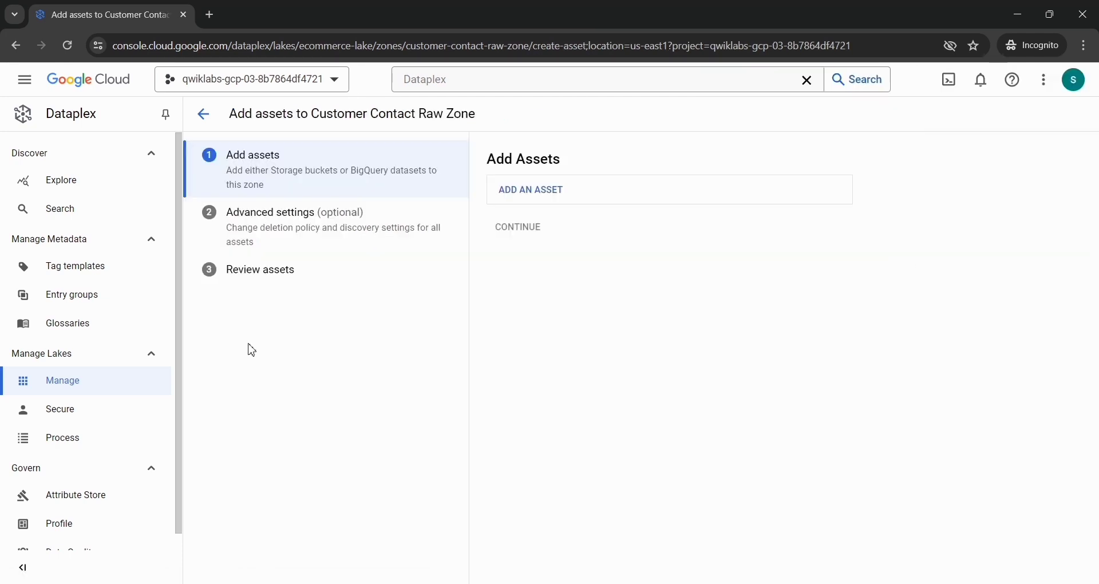
{"action": "left_click", "coordinate": [543, 206]}
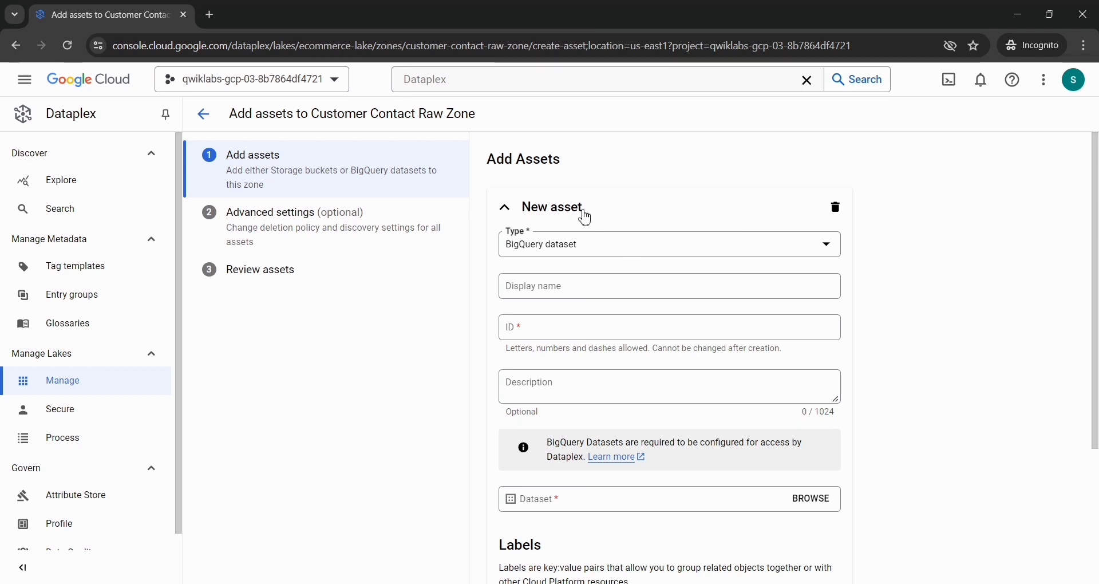
{"action": "key", "text": "alt+Tab"}
{"action": "scroll", "coordinate": [586, 216], "scroll_direction": "down", "scroll_amount": 3}
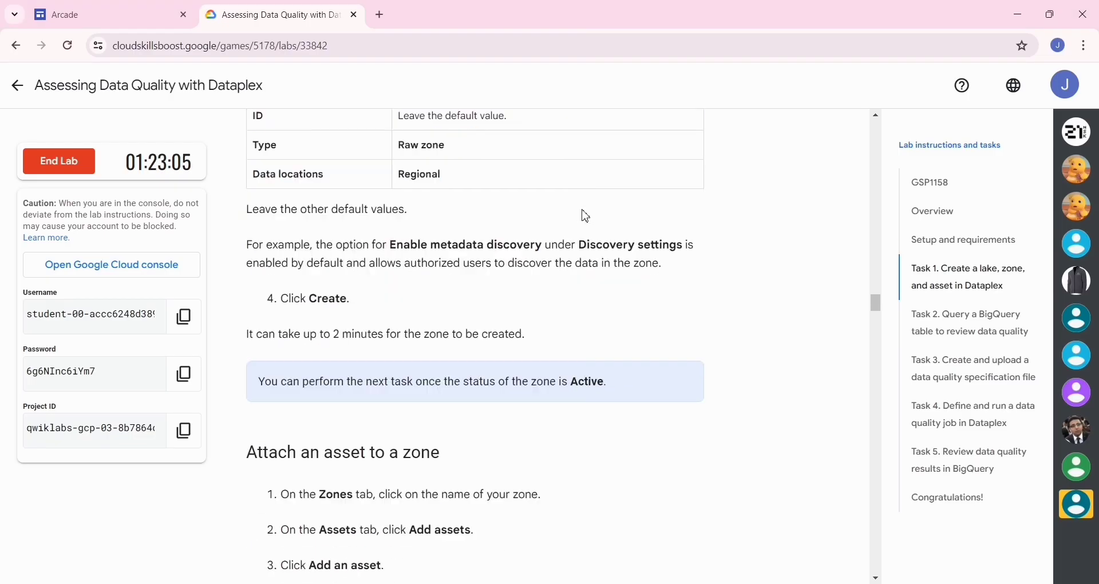
{"action": "scroll", "coordinate": [580, 214], "scroll_direction": "down", "scroll_amount": 12}
{"action": "scroll", "coordinate": [434, 198], "scroll_direction": "up", "scroll_amount": 3}
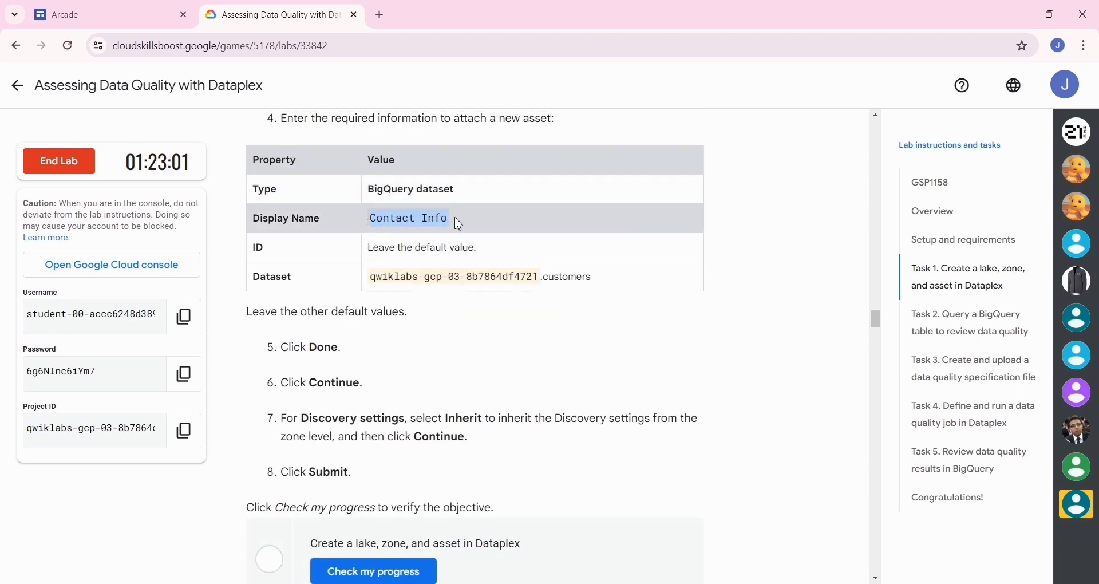
{"action": "key", "text": "alt+Tab"}
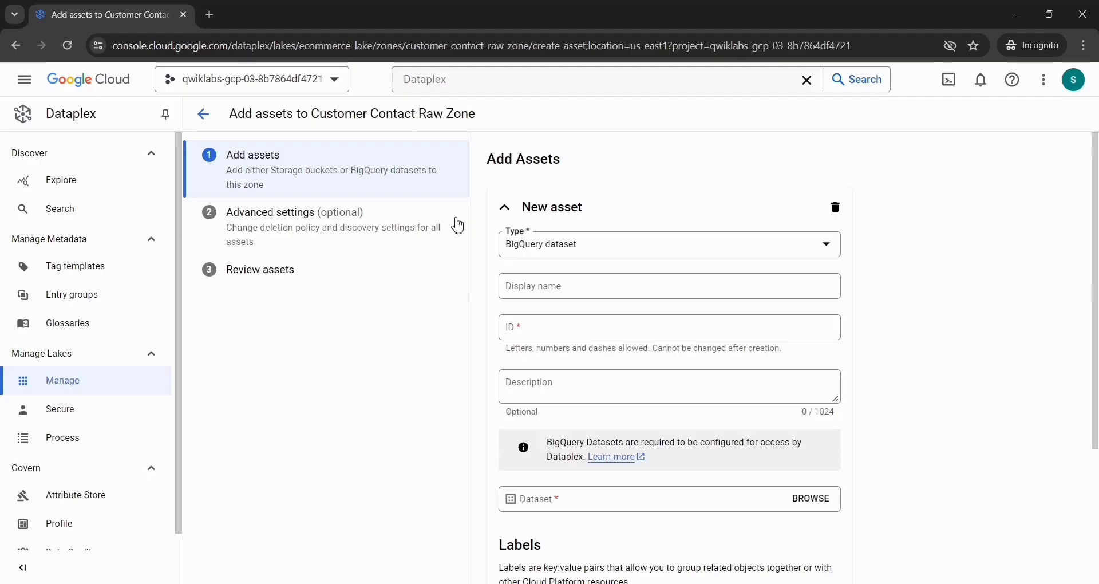
{"action": "left_click", "coordinate": [531, 295]}
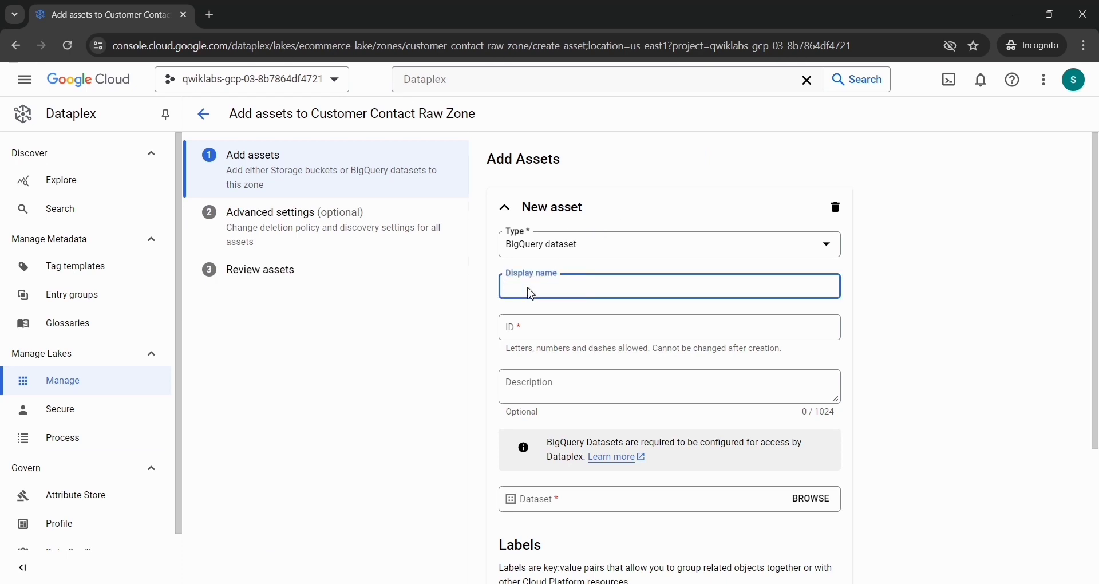
{"action": "type", "text": "Contact Info"}
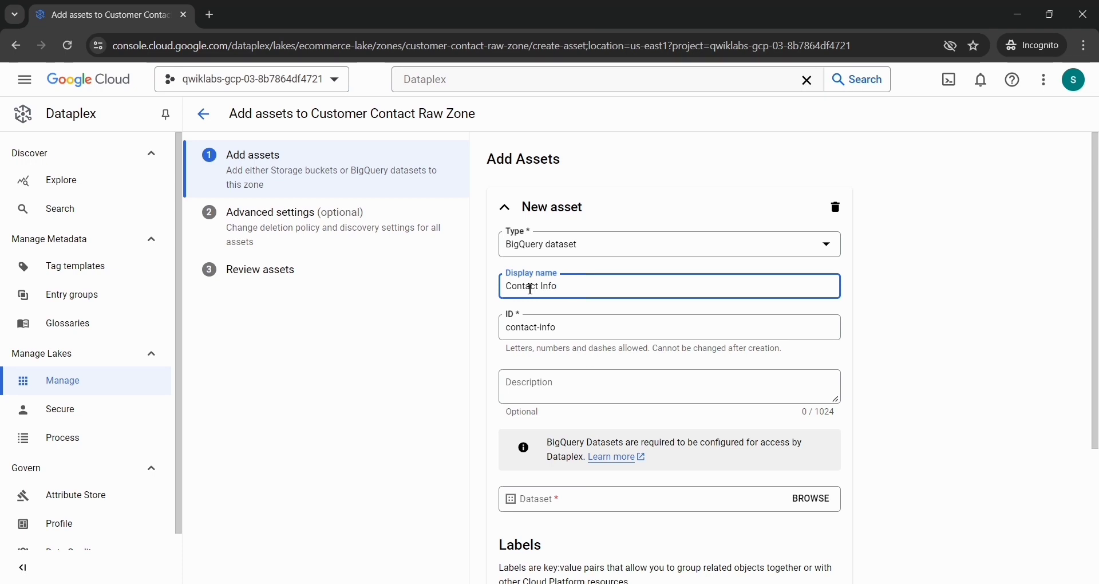
Step: Browse the available datasets and select the customers dataset for the Contact Info asset
{"action": "scroll", "coordinate": [531, 289], "scroll_direction": "down", "scroll_amount": 1}
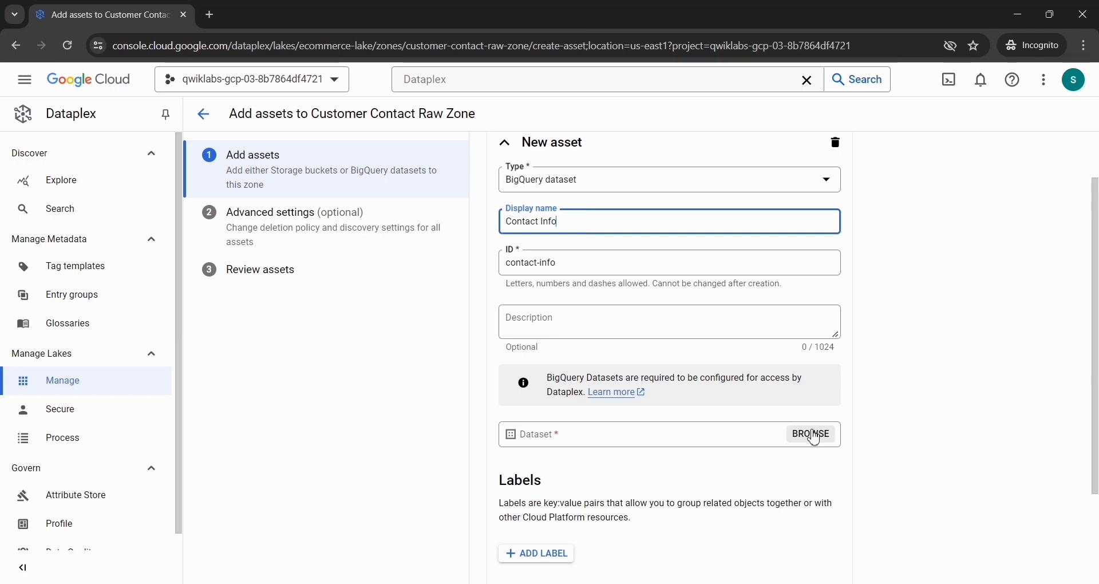
{"action": "left_click", "coordinate": [814, 435]}
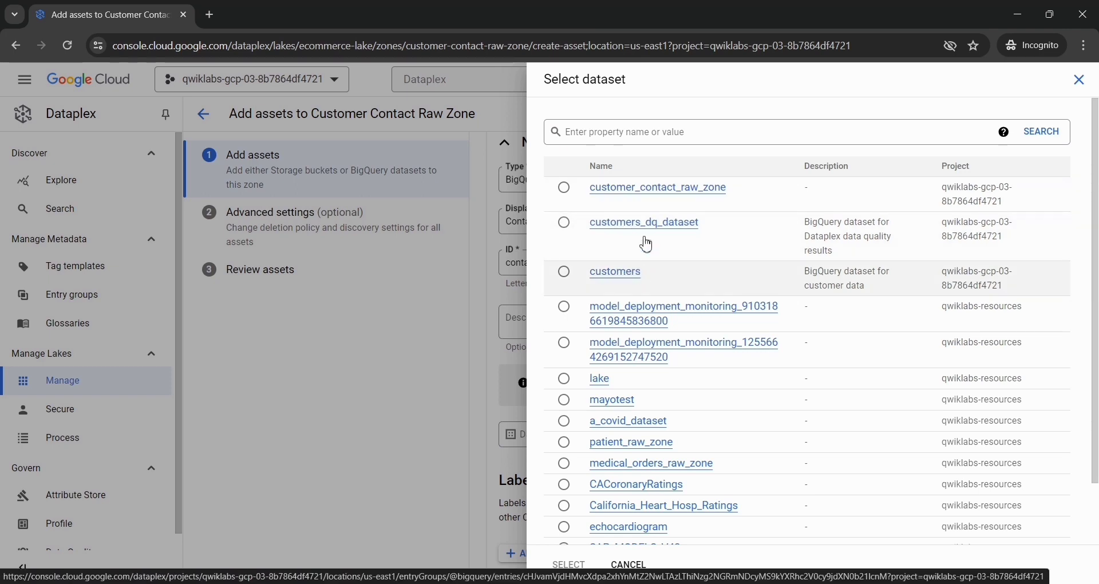
{"action": "scroll", "coordinate": [637, 351], "scroll_direction": "down", "scroll_amount": 2}
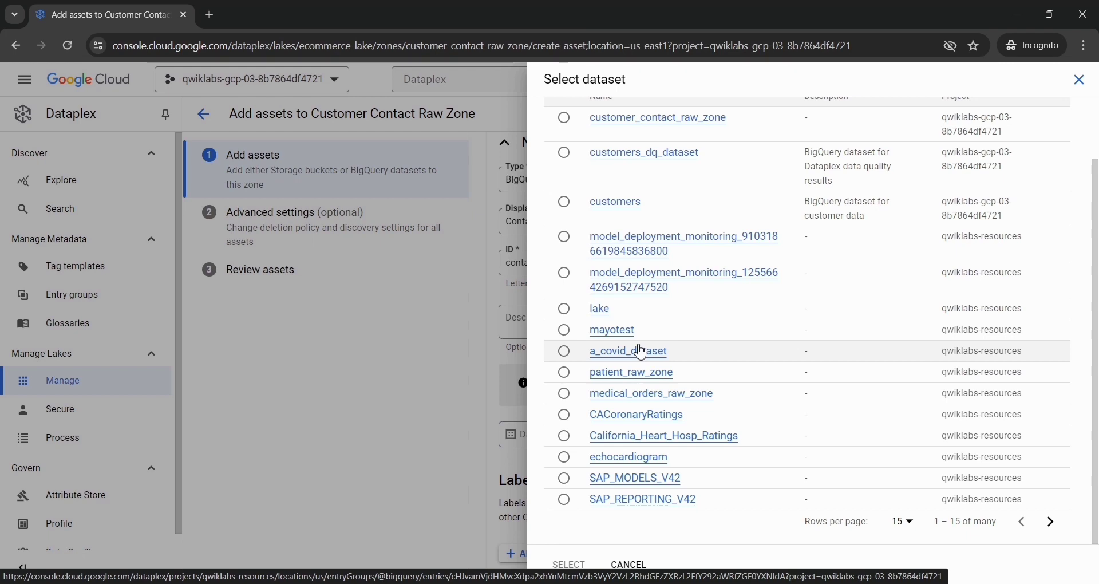
{"action": "scroll", "coordinate": [643, 351], "scroll_direction": "up", "scroll_amount": 2}
{"action": "left_click", "coordinate": [623, 280]}
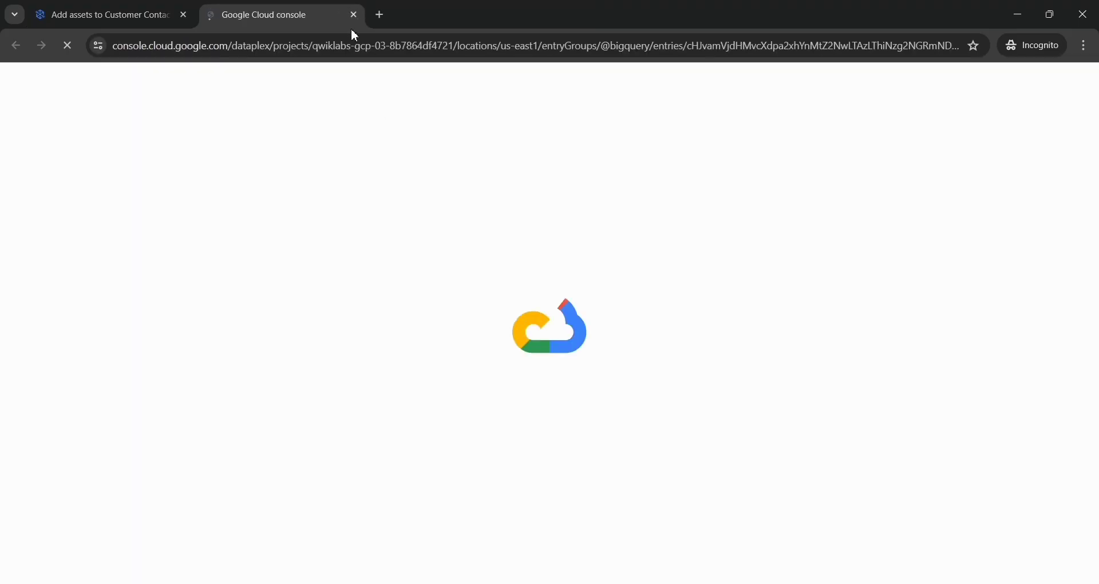
{"action": "left_click", "coordinate": [354, 15]}
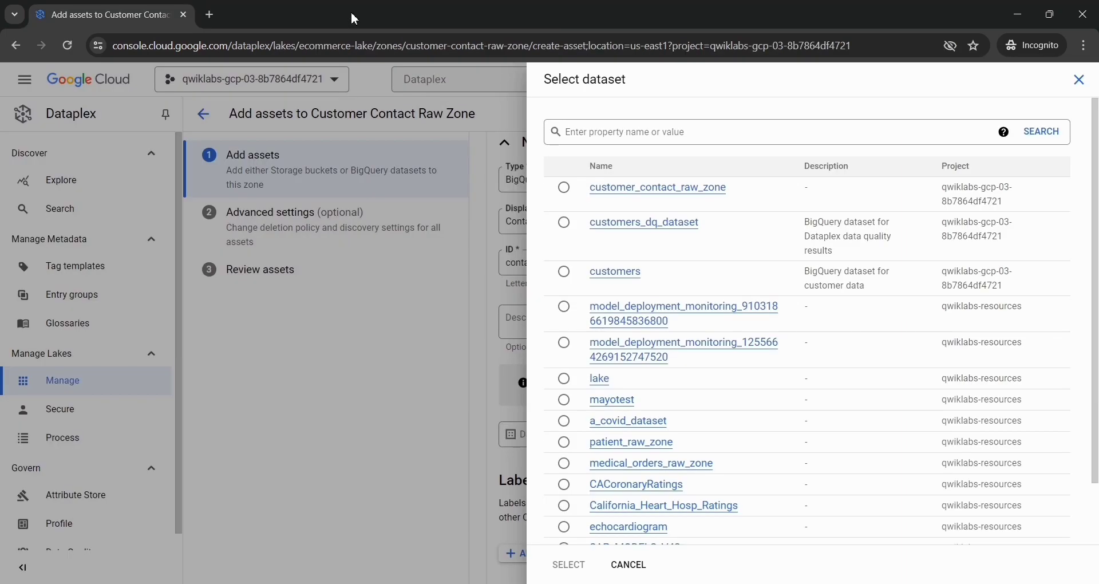
{"action": "left_click", "coordinate": [564, 272]}
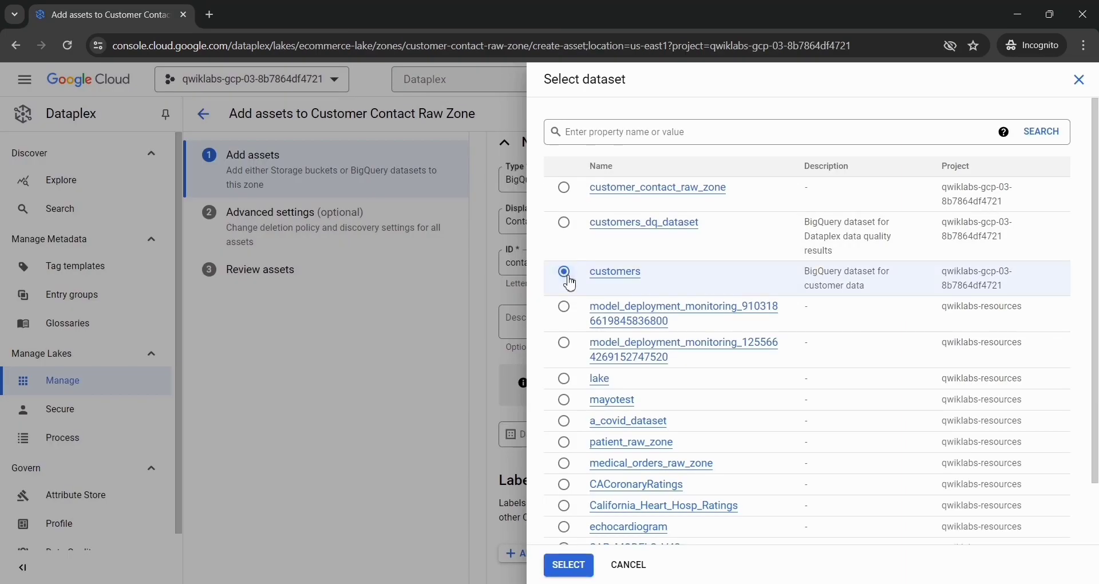
{"action": "left_click", "coordinate": [568, 565]}
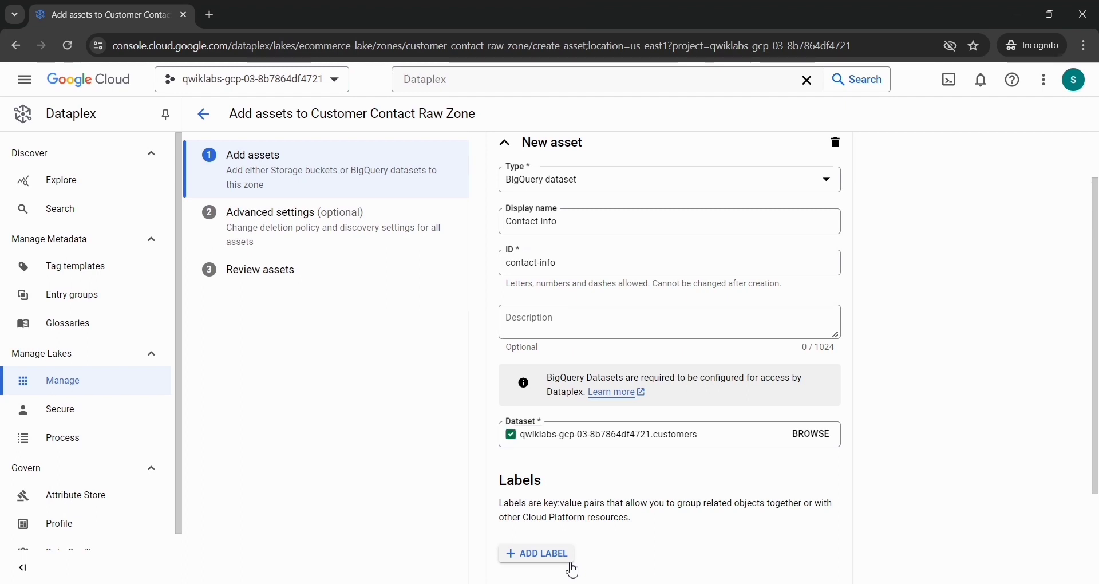
Step: Finish the Contact Info asset definition, keep the inherited discovery settings, and submit the asset for creation
{"action": "scroll", "coordinate": [531, 498], "scroll_direction": "down", "scroll_amount": 2}
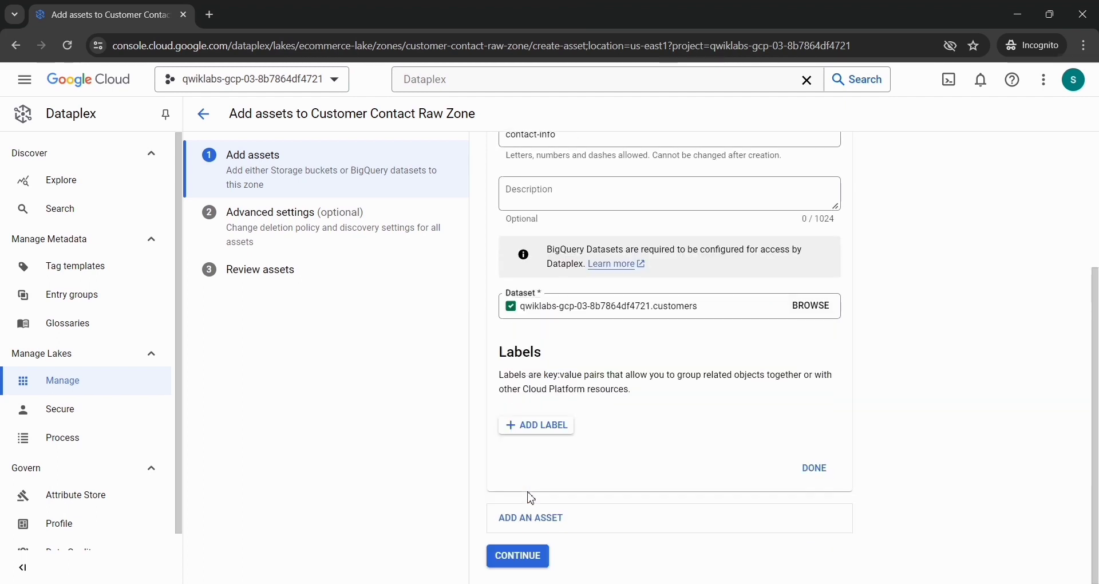
{"action": "left_click", "coordinate": [813, 469]}
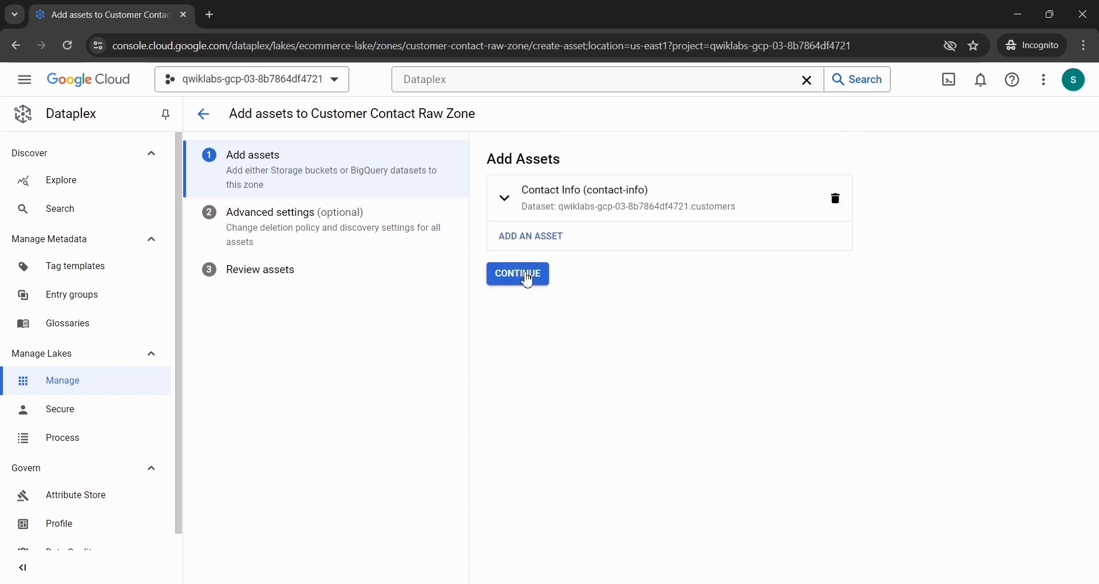
{"action": "left_click", "coordinate": [518, 274]}
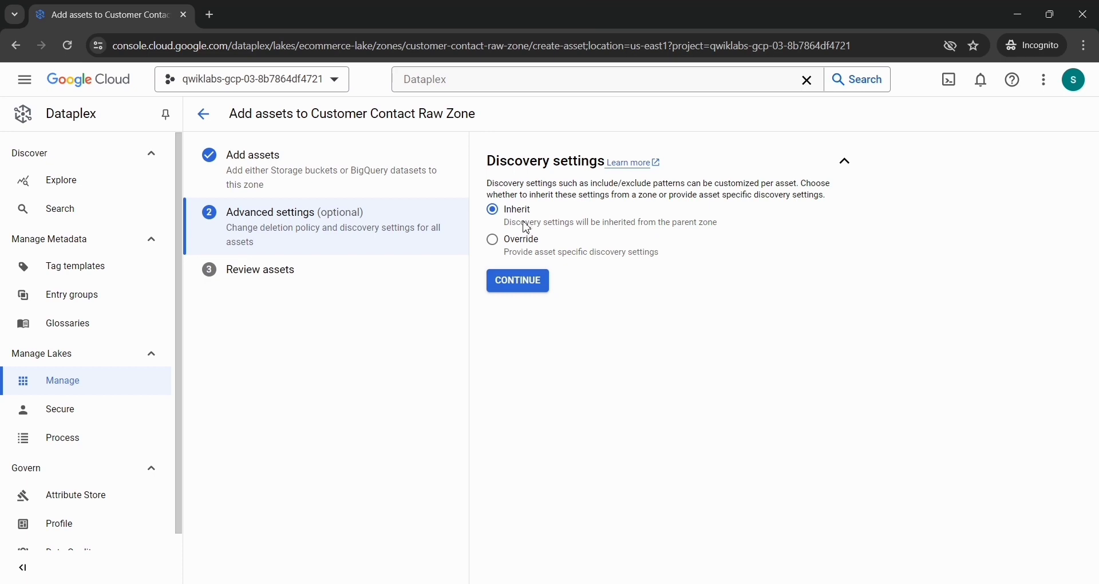
{"action": "left_click", "coordinate": [523, 289]}
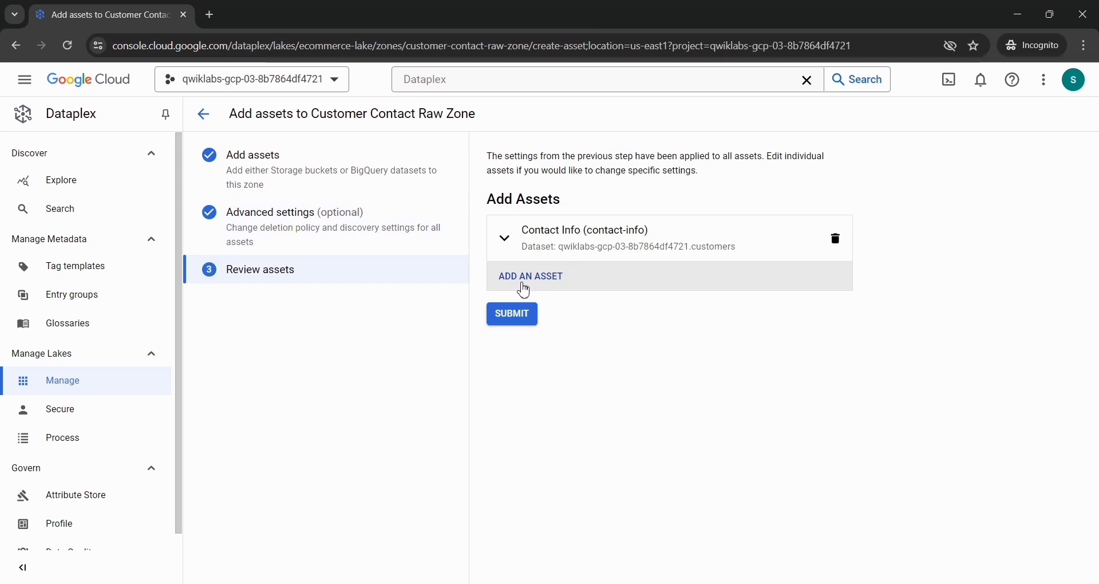
{"action": "left_click", "coordinate": [501, 313]}
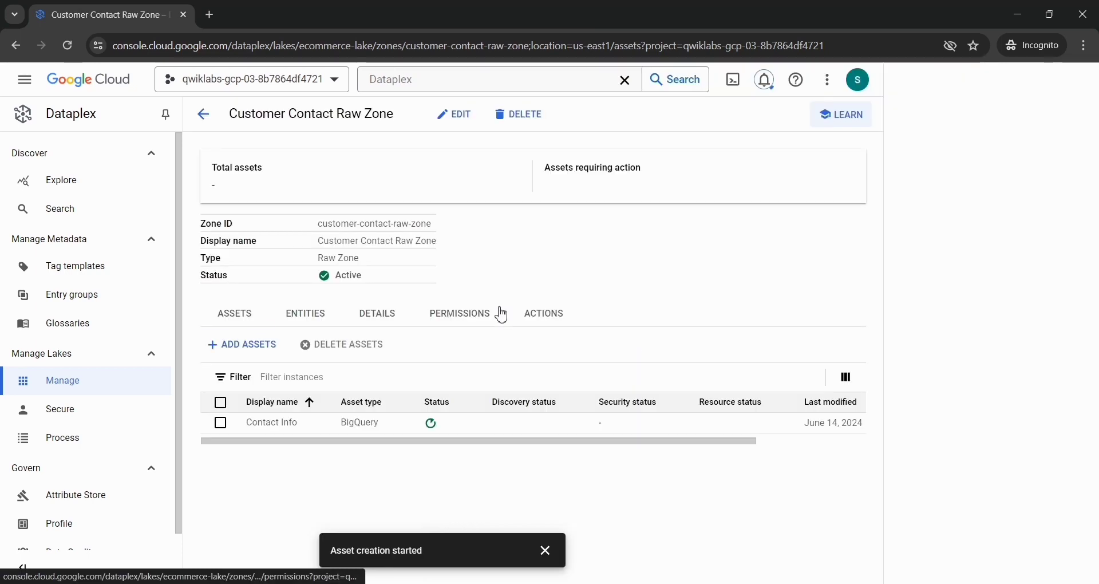
Step: Check the asset's creation status in the notifications and verify the lab objective for creating a lake, zone, and asset in Dataplex
{"action": "left_click", "coordinate": [764, 79]}
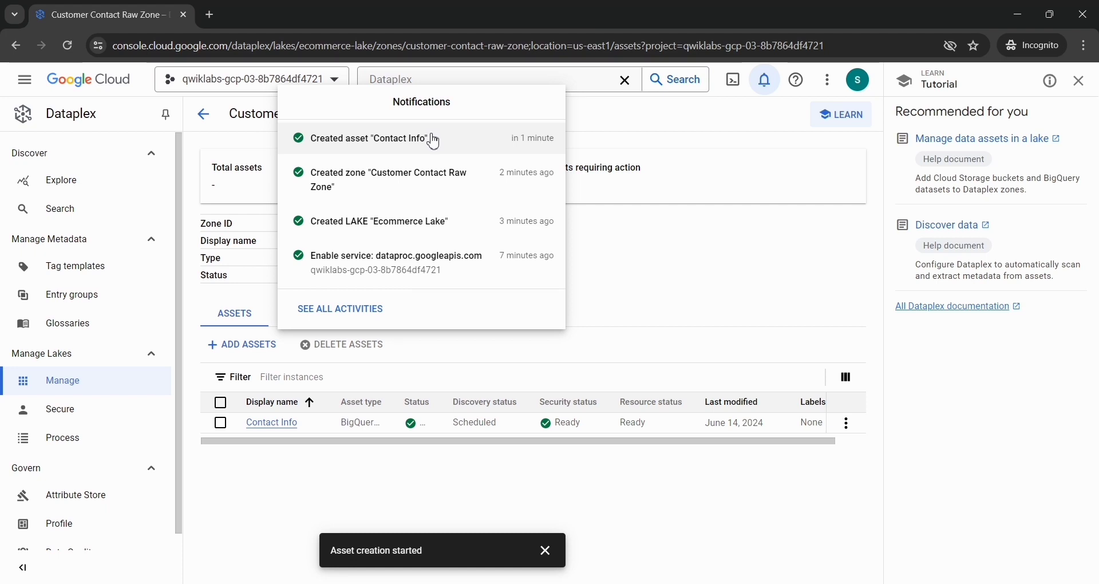
{"action": "key", "text": "alt+Tab"}
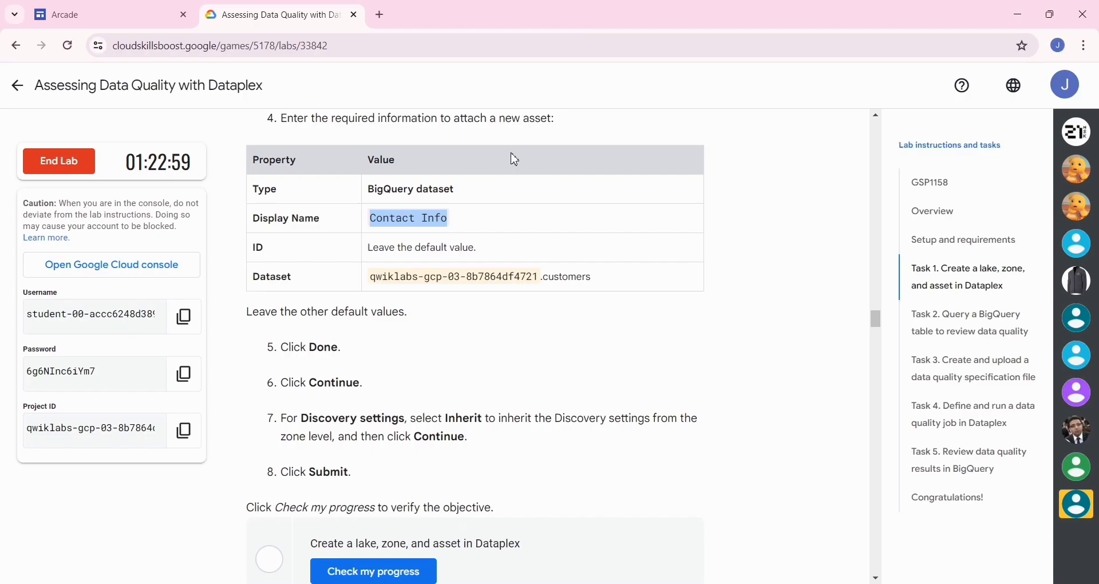
{"action": "scroll", "coordinate": [515, 159], "scroll_direction": "down", "scroll_amount": 5}
{"action": "left_click", "coordinate": [366, 303]}
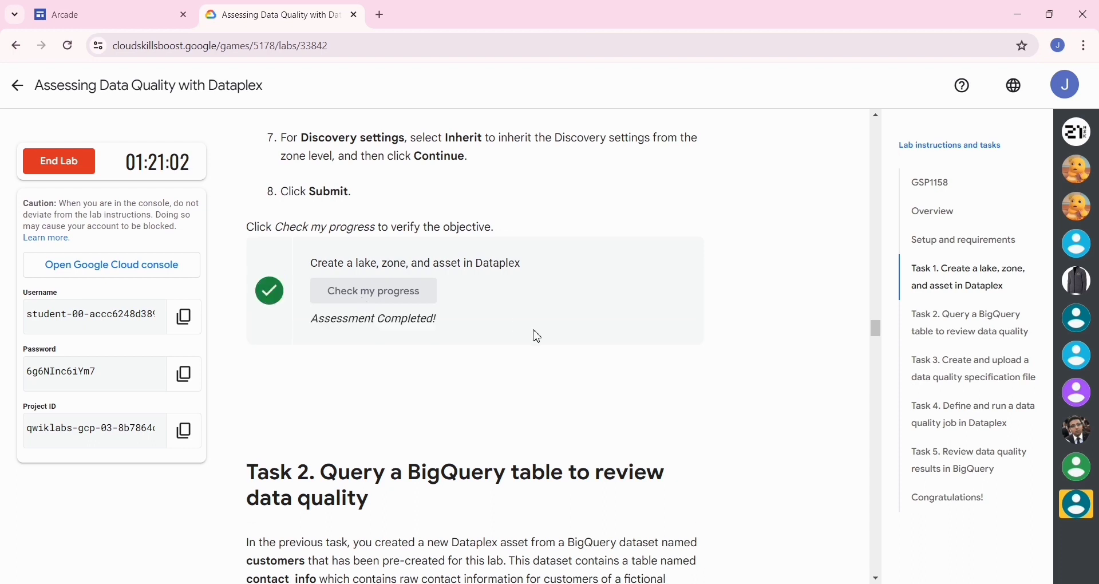
{"action": "key", "text": "alt+Tab"}
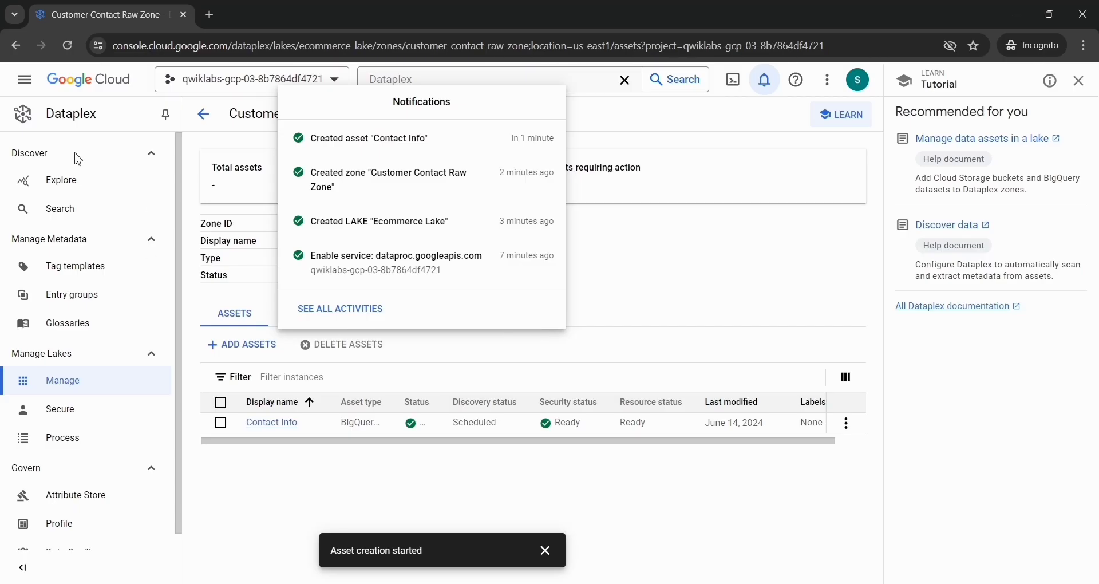
{"action": "left_click", "coordinate": [33, 93]}
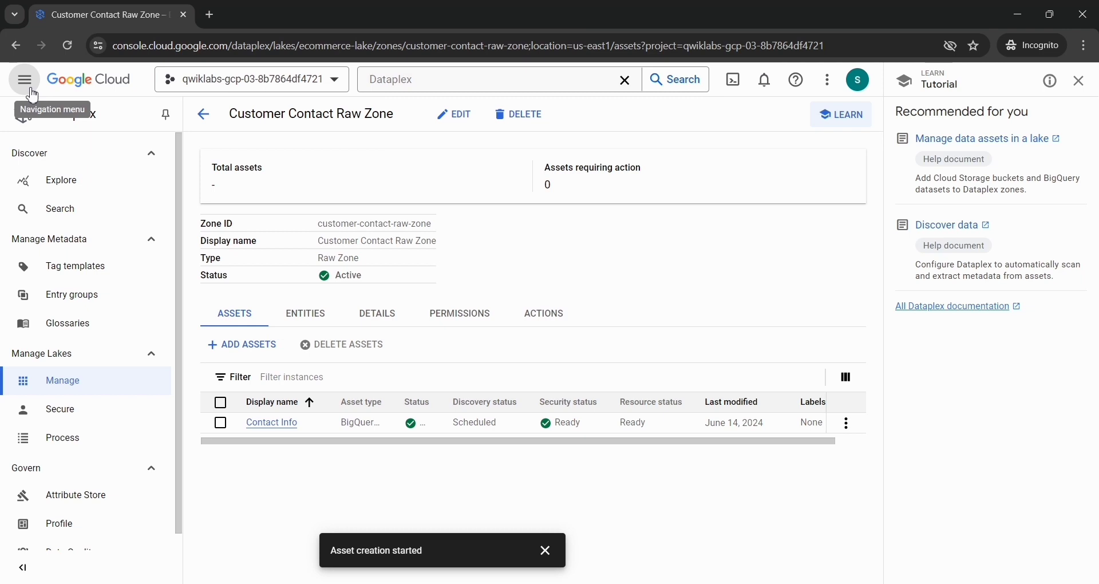
{"action": "left_click", "coordinate": [25, 79]}
{"action": "mouse_move", "coordinate": [67, 138]}
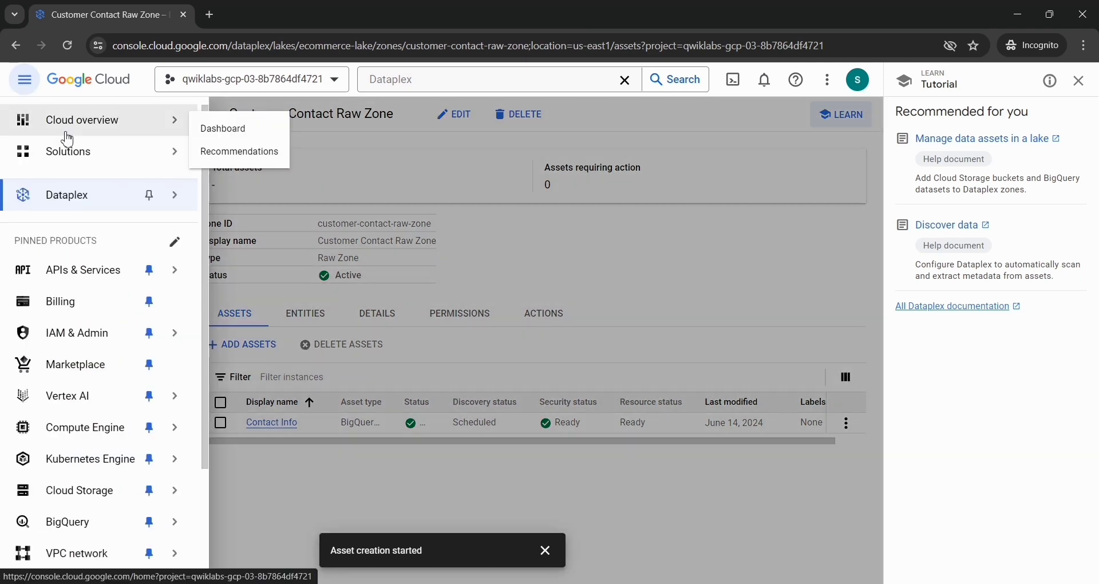
{"action": "scroll", "coordinate": [62, 229], "scroll_direction": "down", "scroll_amount": 1}
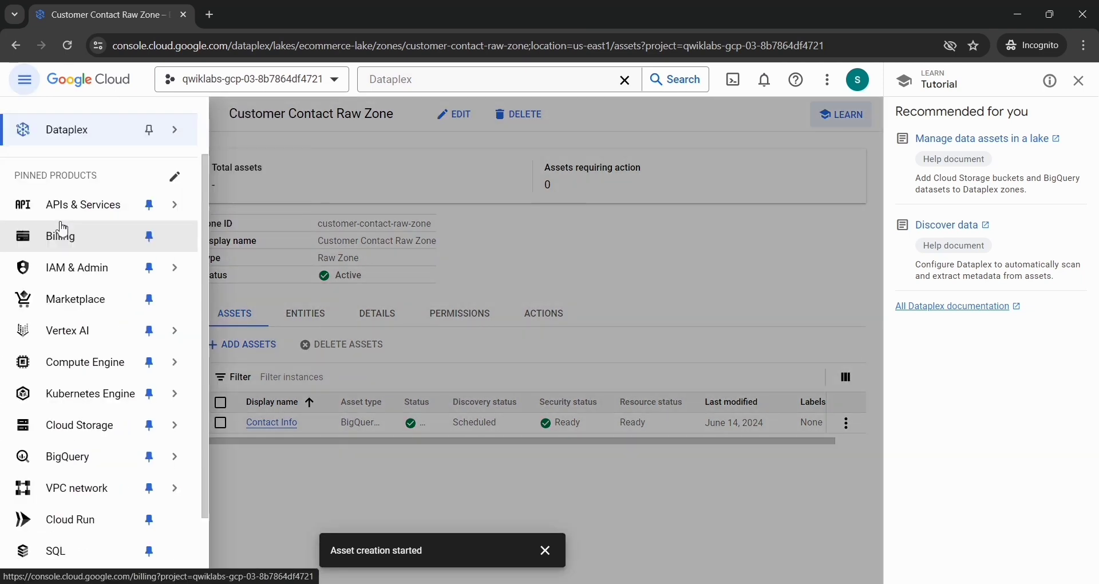
{"action": "mouse_move", "coordinate": [76, 472]}
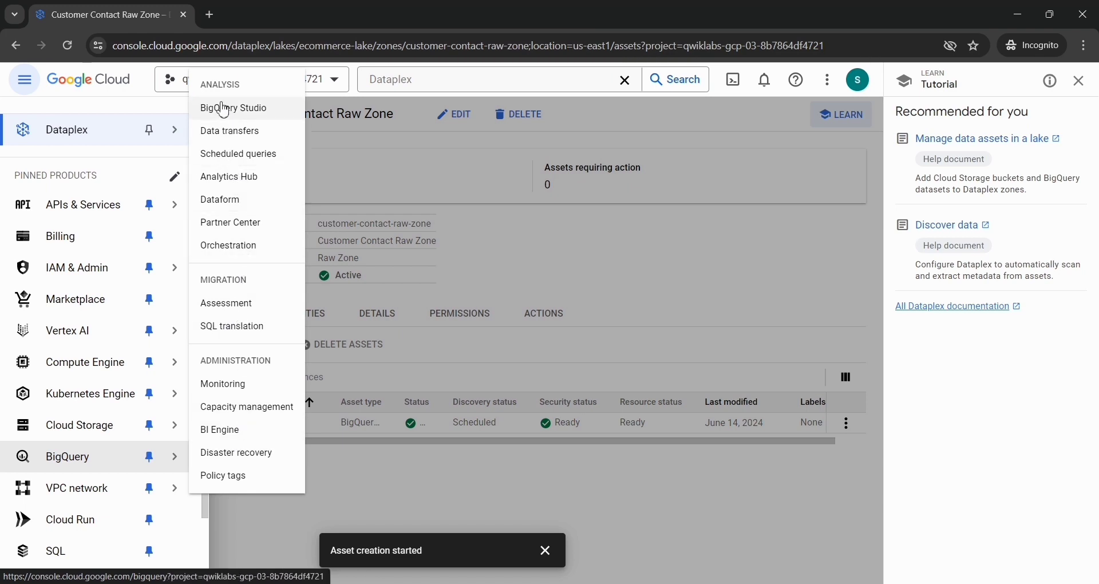
Step: Copy SQL Workspace from the lab instructions, search the cloud console for it, open the BigQuery result and dismiss the welcome message
{"action": "key", "text": "alt+Tab"}
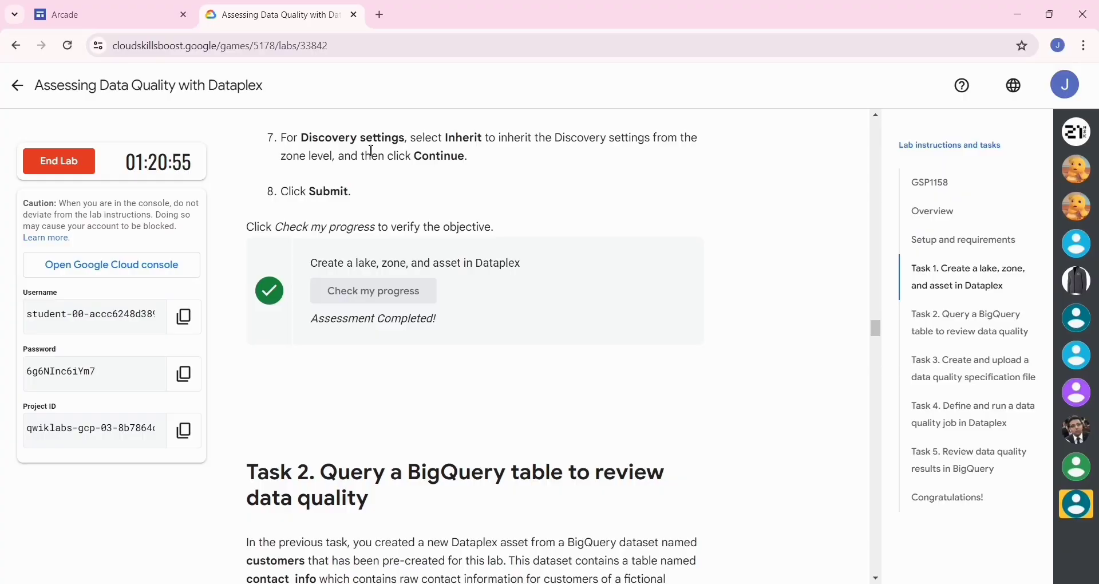
{"action": "scroll", "coordinate": [349, 259], "scroll_direction": "down", "scroll_amount": 10}
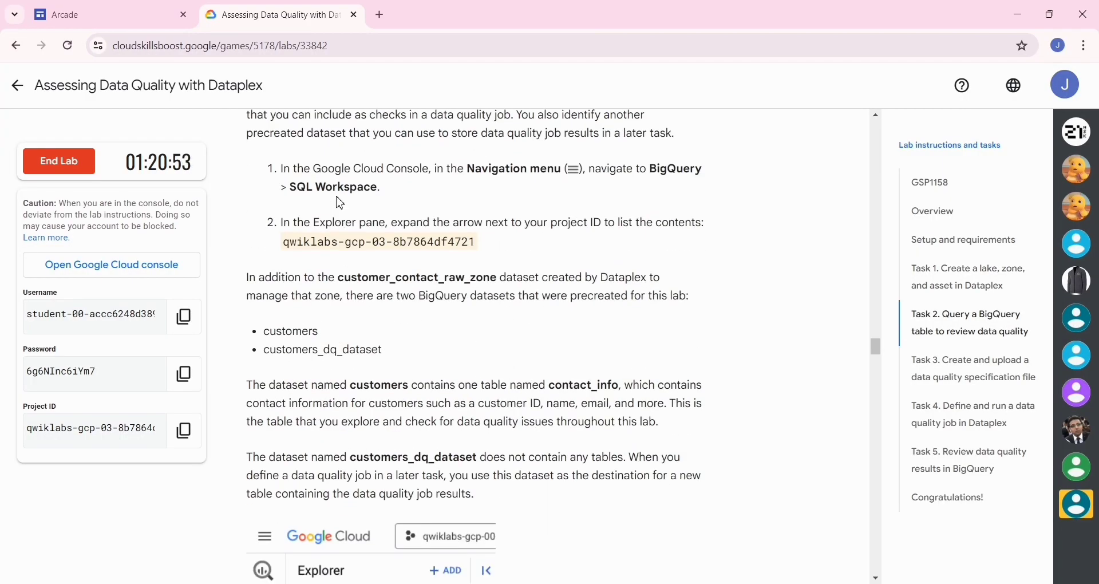
{"action": "left_click_drag", "start_coordinate": [379, 193], "coordinate": [293, 193]}
{"action": "key", "text": "ctrl+c"}
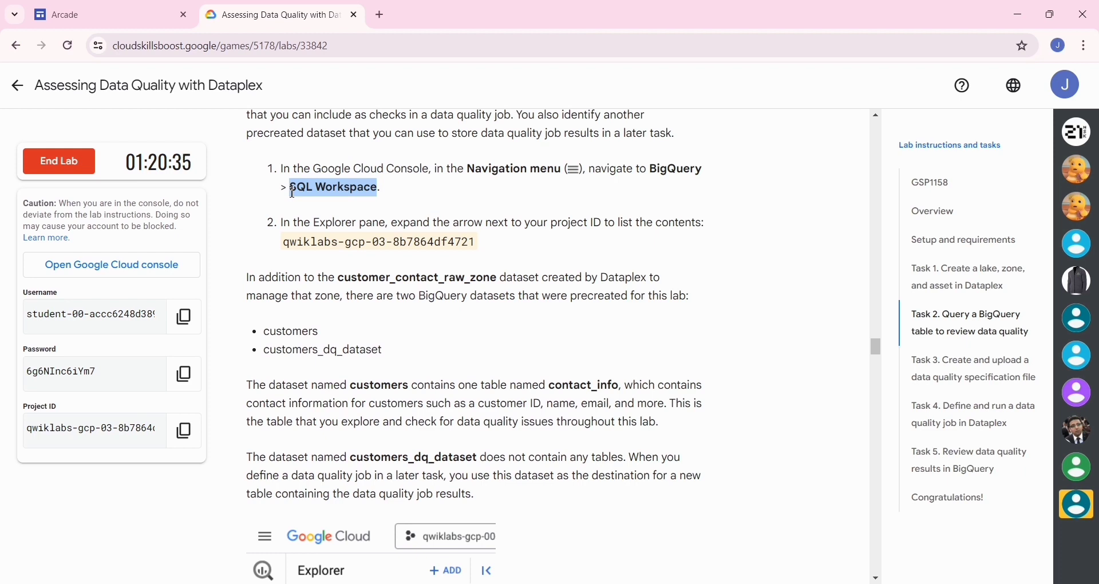
{"action": "key", "text": "alt+Tab"}
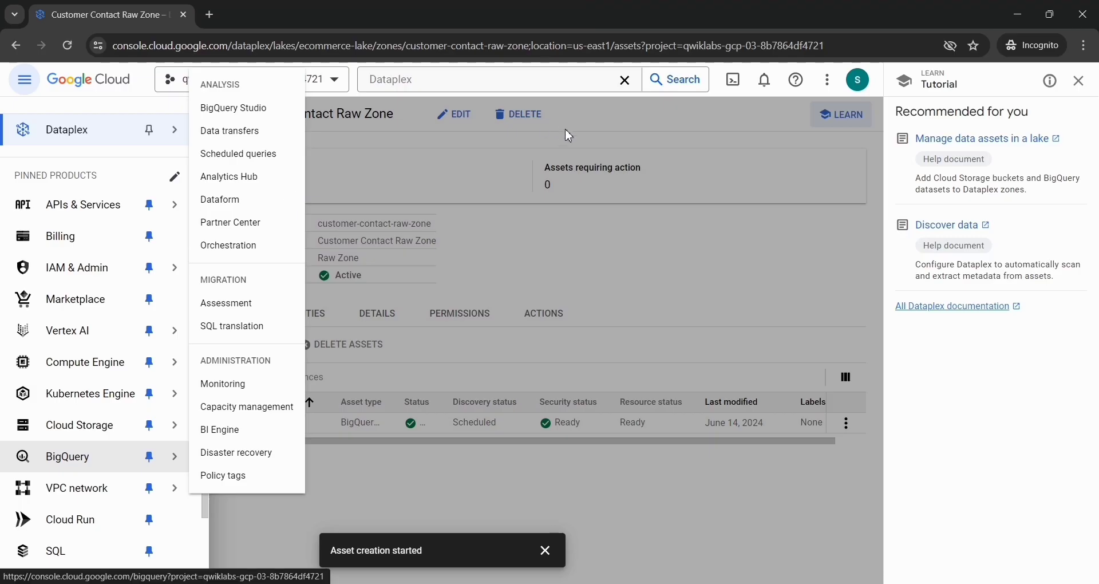
{"action": "left_click", "coordinate": [630, 94]}
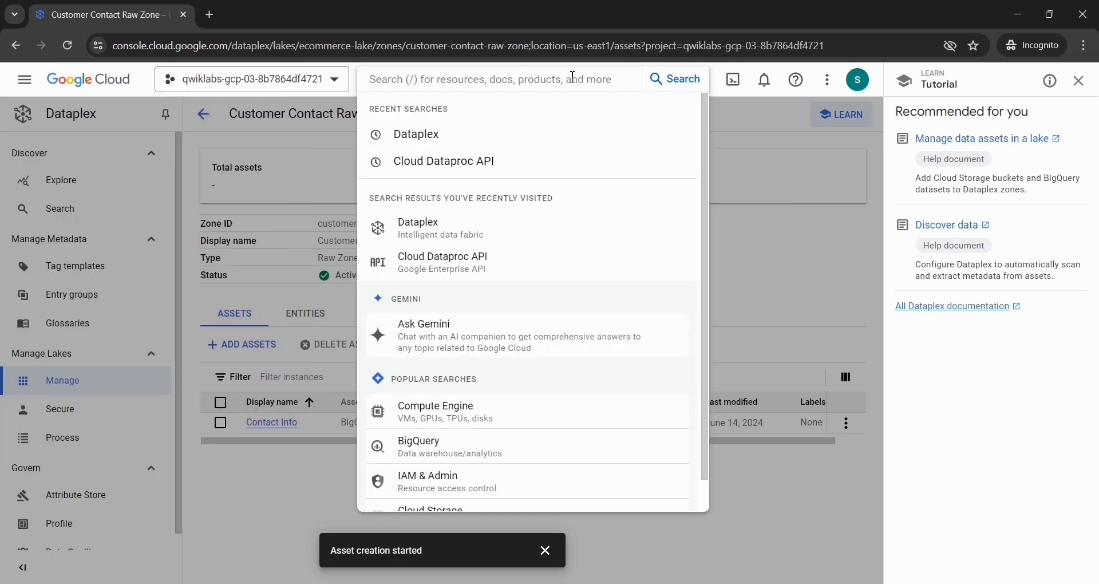
{"action": "key", "text": "ctrl+v"}
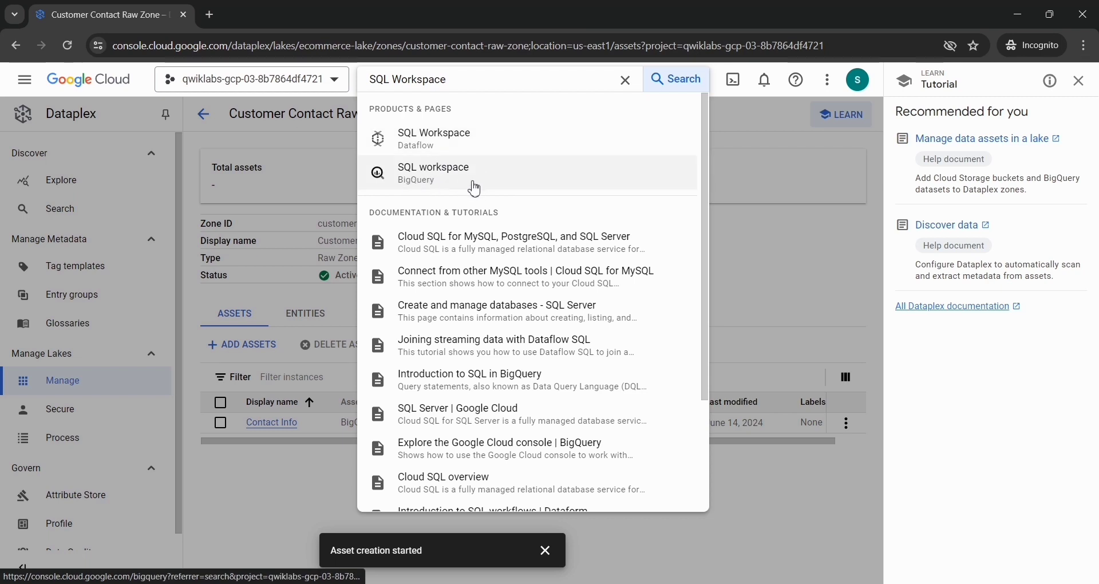
{"action": "left_click", "coordinate": [453, 189]}
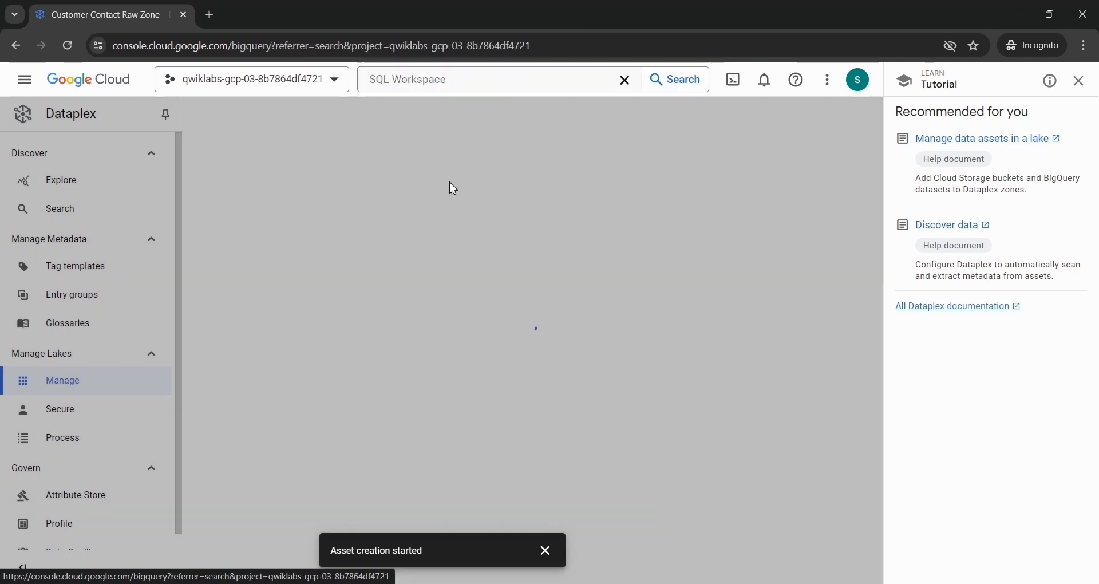
{"action": "left_click", "coordinate": [545, 551]}
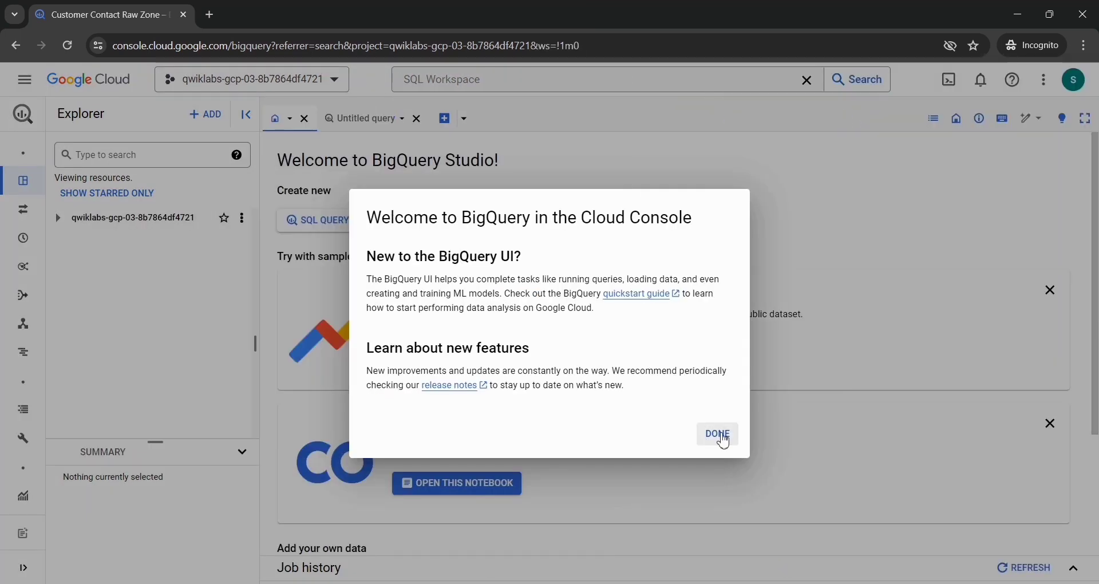
{"action": "left_click", "coordinate": [717, 434]}
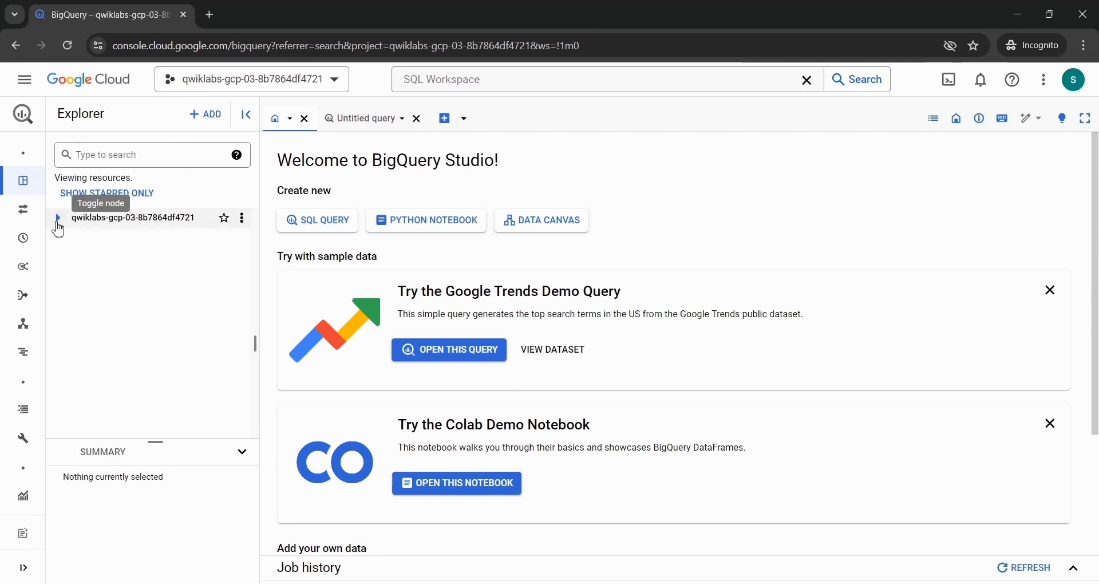
Step: Expand the project's datasets and review the customer_contact_raw_zone dataset info and the schema of the contact_info table in customers
{"action": "left_click", "coordinate": [58, 217]}
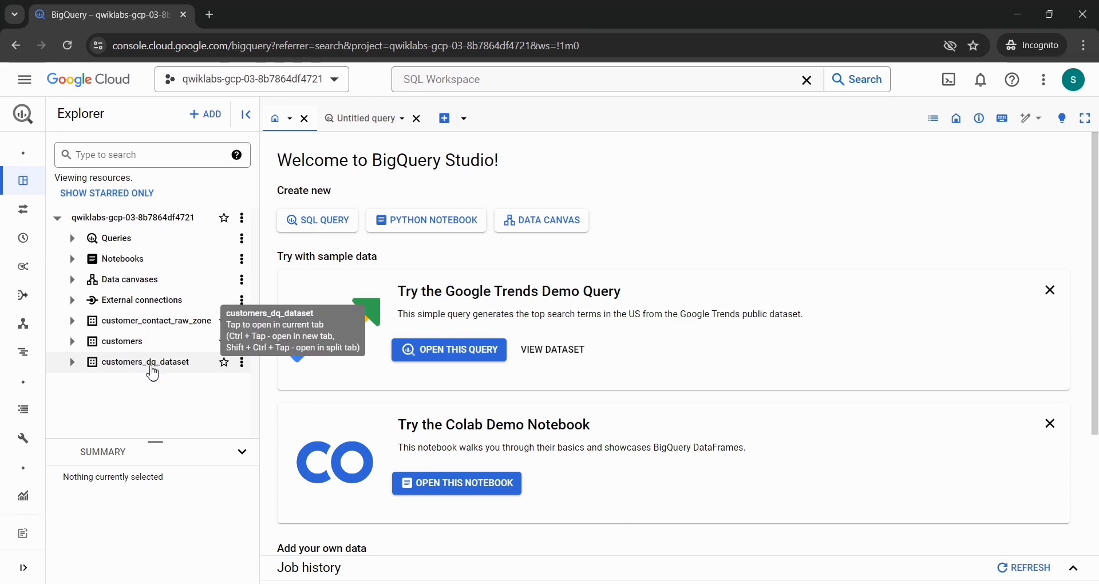
{"action": "left_click", "coordinate": [76, 323]}
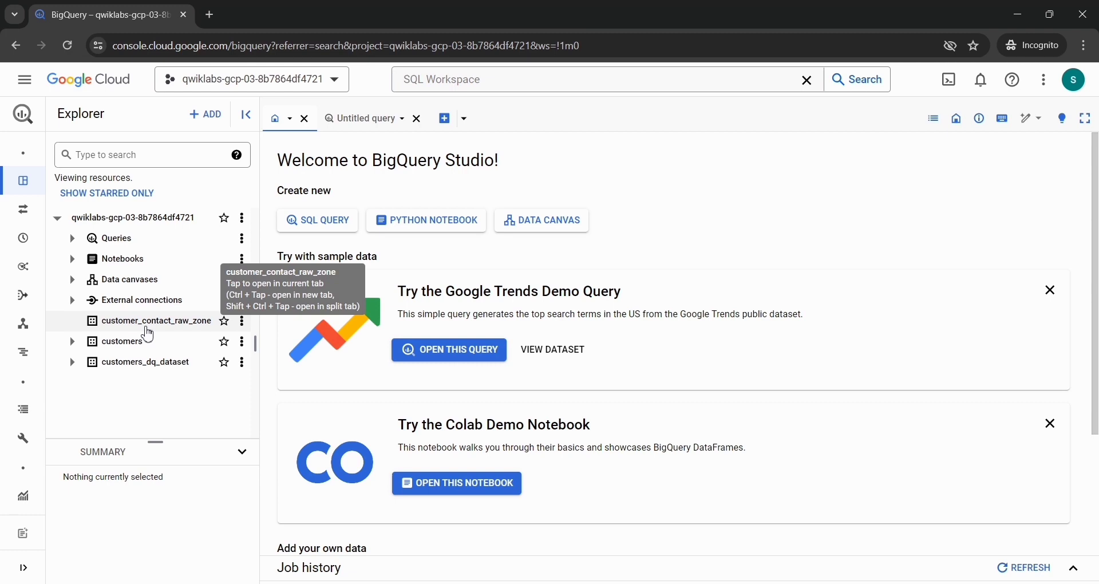
{"action": "left_click", "coordinate": [149, 326]}
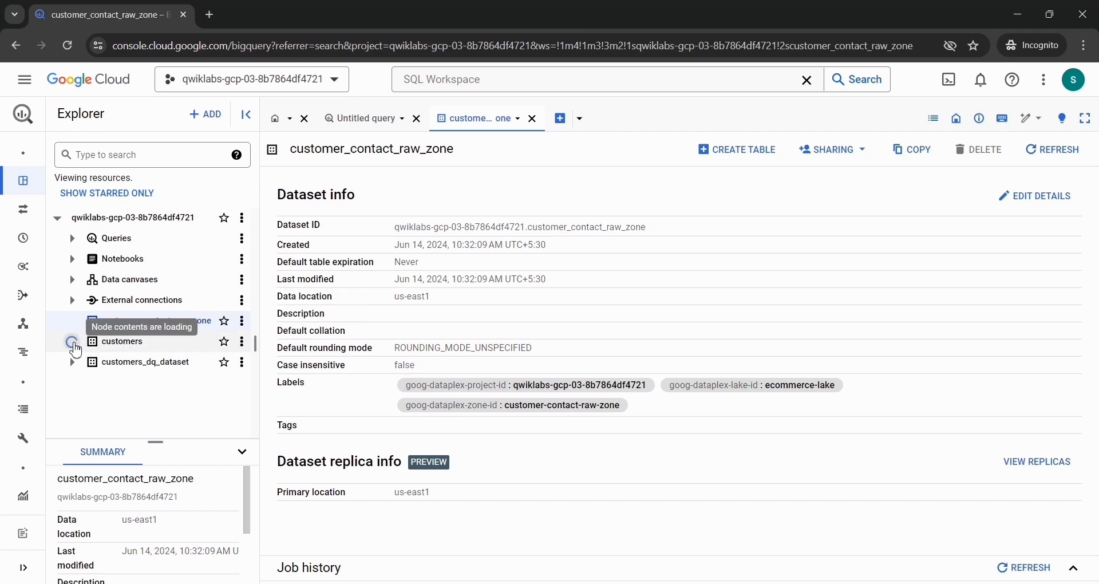
{"action": "left_click", "coordinate": [73, 343]}
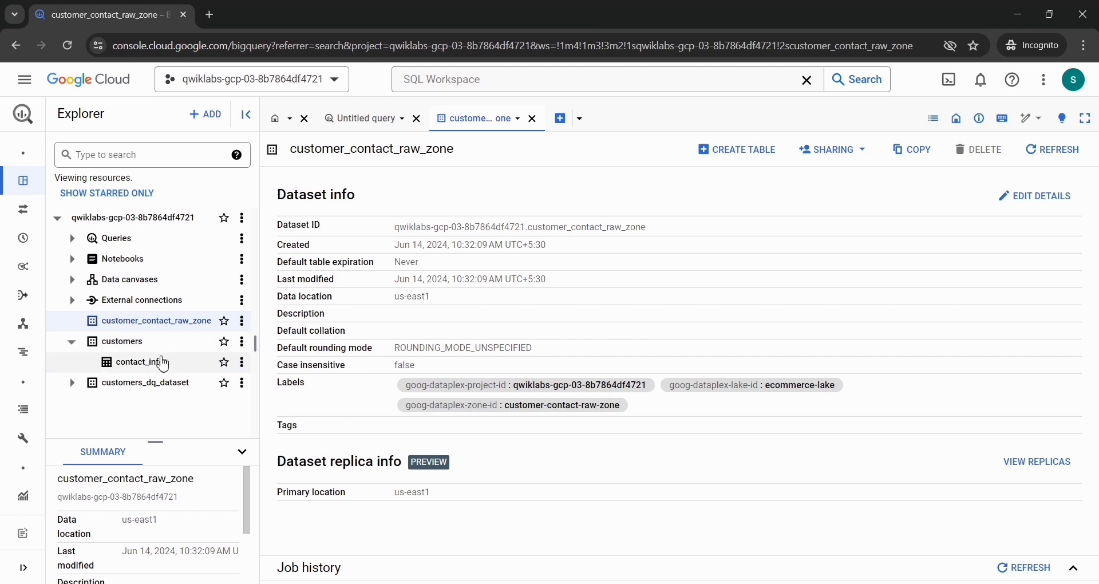
{"action": "left_click", "coordinate": [143, 364]}
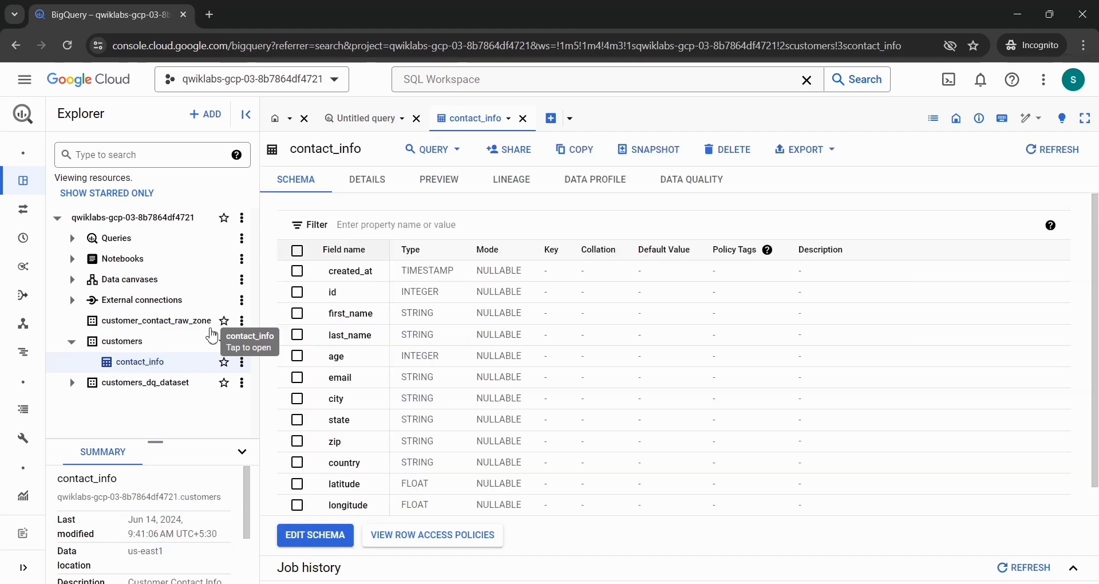
{"action": "scroll", "coordinate": [321, 417], "scroll_direction": "down", "scroll_amount": 1}
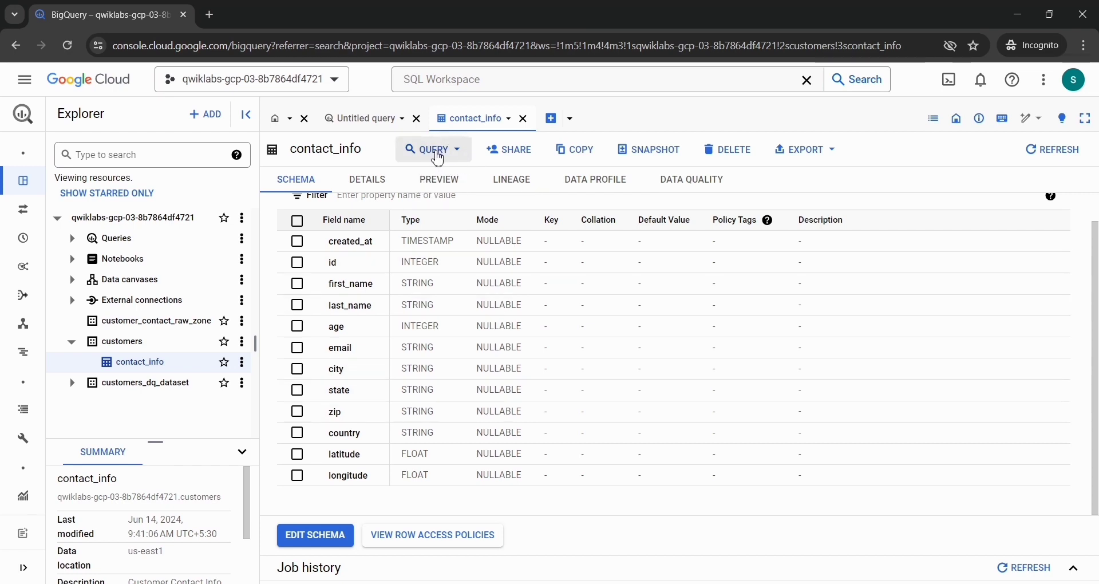
Step: Open a new query on the contact_info table, replace it with the lab's query selecting 50 records ordered by id, and run it
{"action": "left_click", "coordinate": [439, 155]}
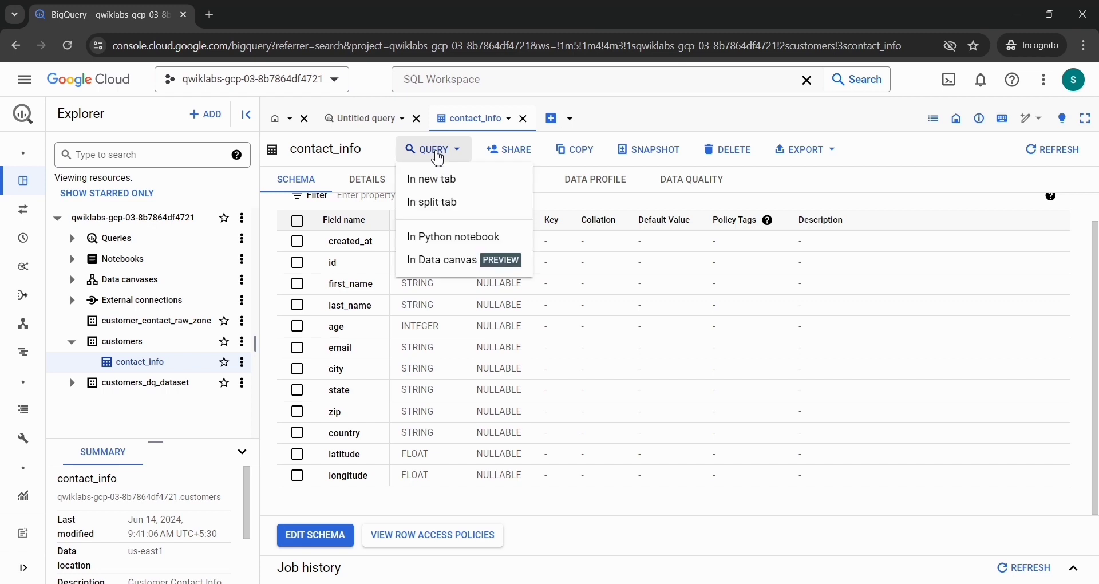
{"action": "left_click", "coordinate": [431, 182]}
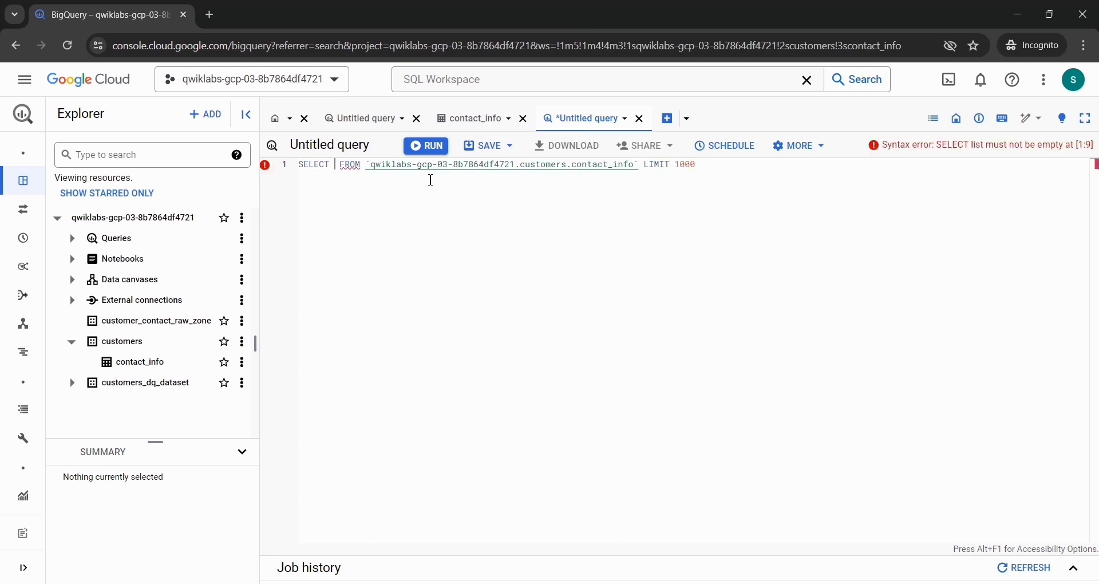
{"action": "key", "text": "alt+Tab"}
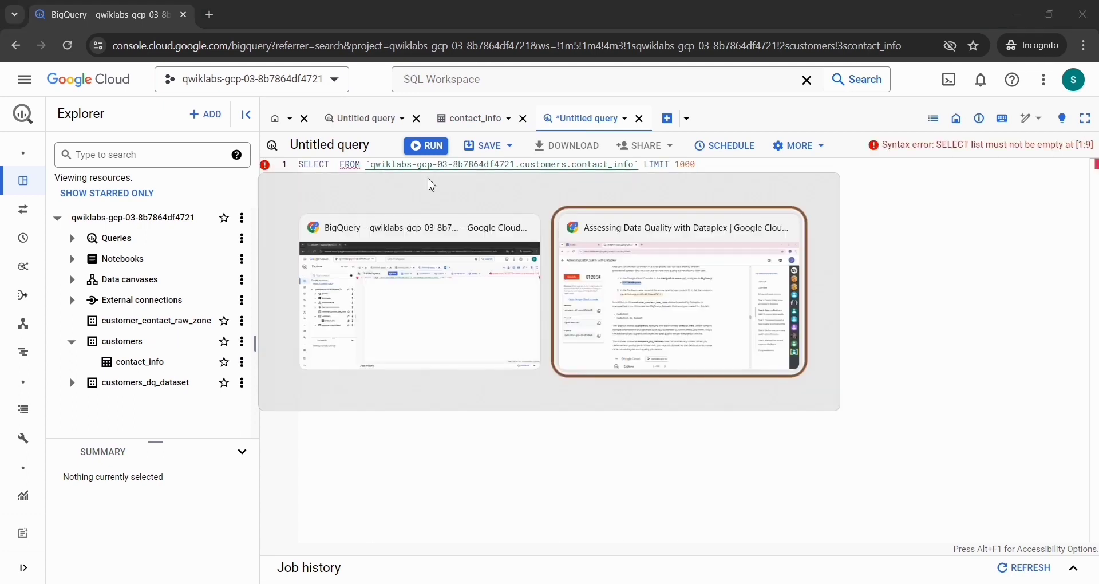
{"action": "scroll", "coordinate": [487, 314], "scroll_direction": "down", "scroll_amount": 9}
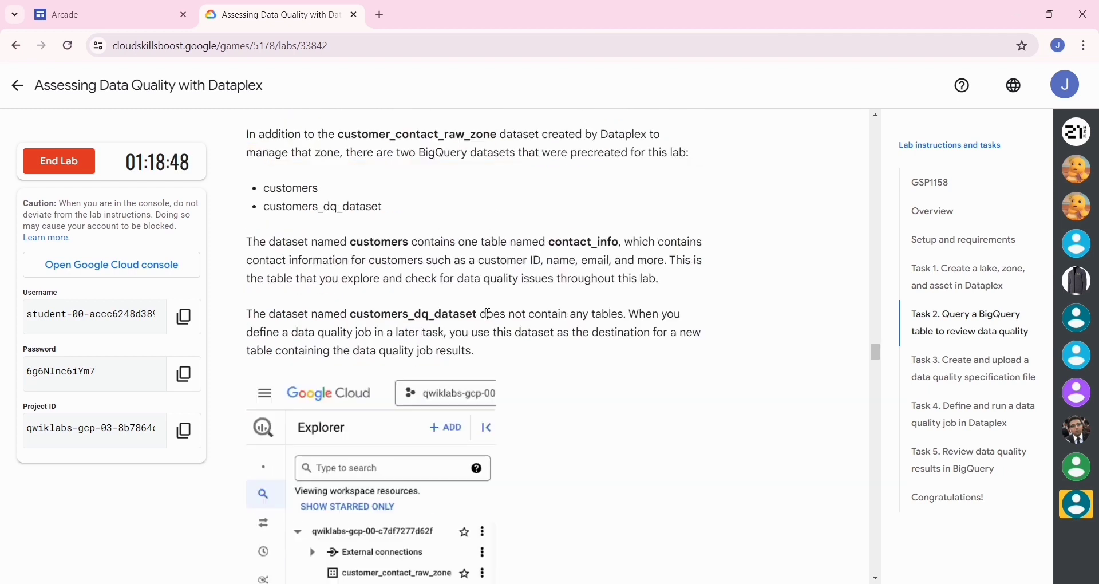
{"action": "scroll", "coordinate": [487, 314], "scroll_direction": "down", "scroll_amount": 1}
{"action": "left_click", "coordinate": [681, 210]}
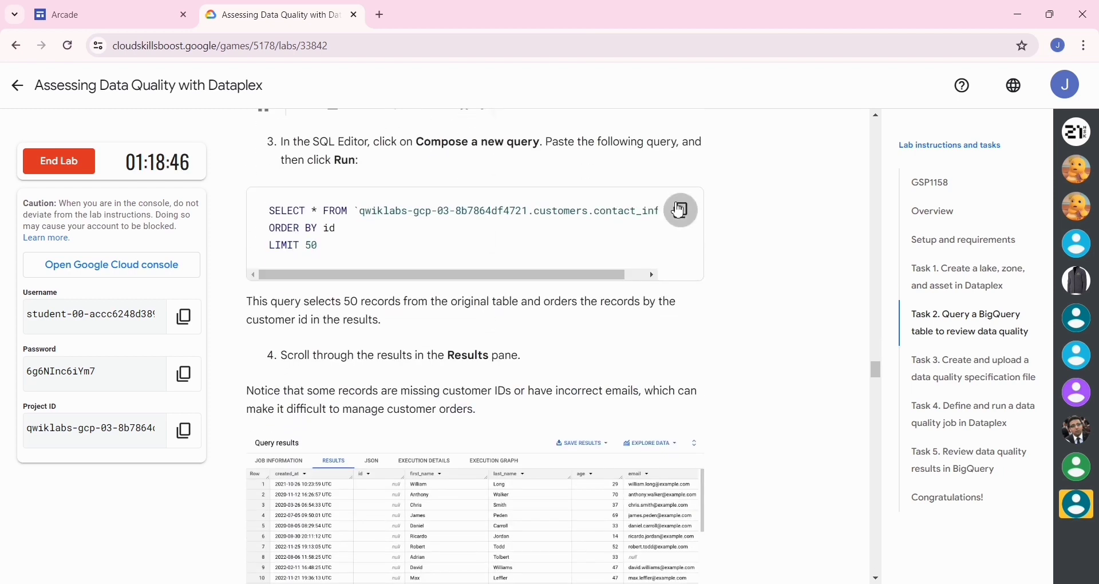
{"action": "key", "text": "alt+Tab"}
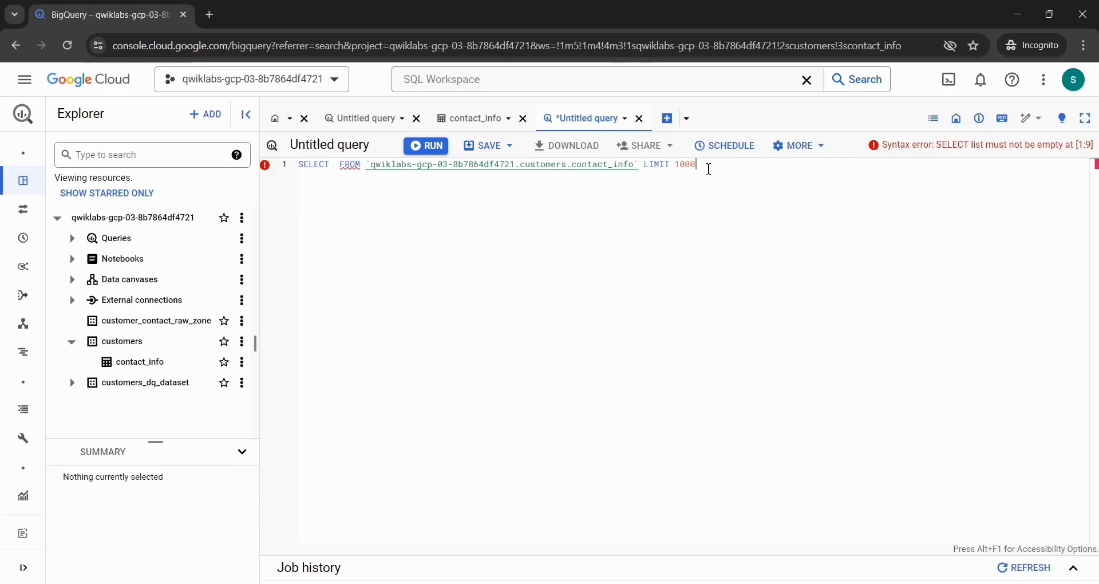
{"action": "left_click_drag", "start_coordinate": [709, 169], "coordinate": [293, 166]}
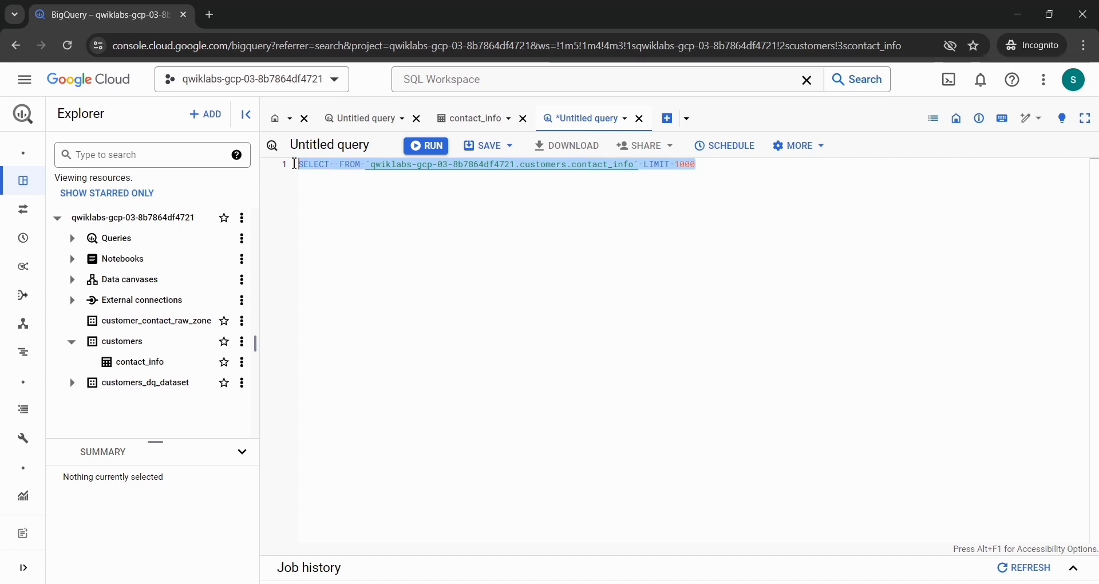
{"action": "key", "text": "ctrl+v"}
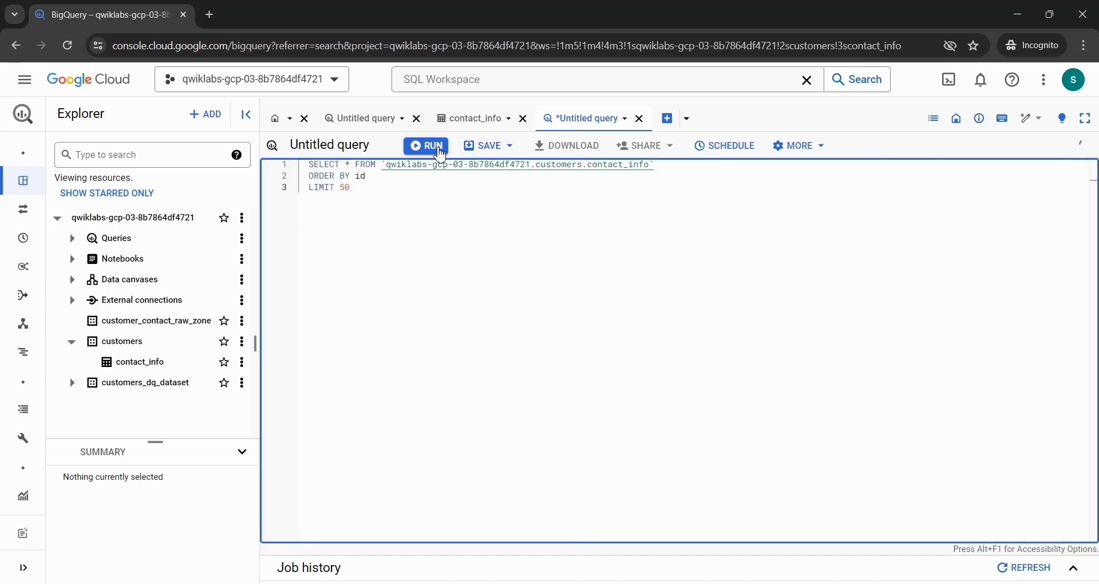
{"action": "left_click", "coordinate": [432, 150]}
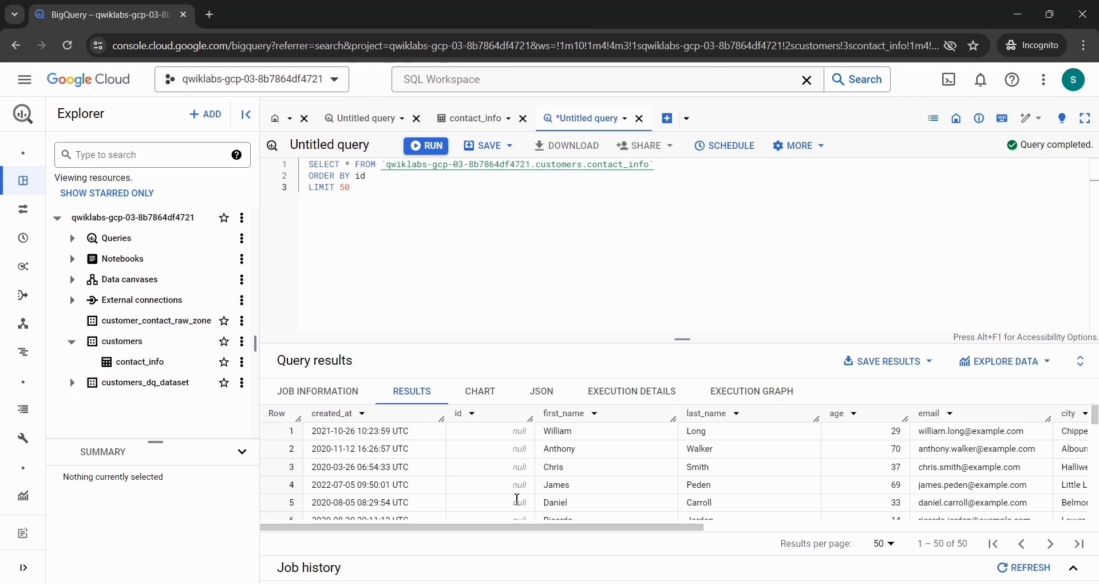
Step: Review the contact_info query results and verify the lab objective for querying the BigQuery table to review data quality
{"action": "scroll", "coordinate": [518, 504], "scroll_direction": "down", "scroll_amount": 3}
{"action": "scroll", "coordinate": [517, 503], "scroll_direction": "down", "scroll_amount": 10}
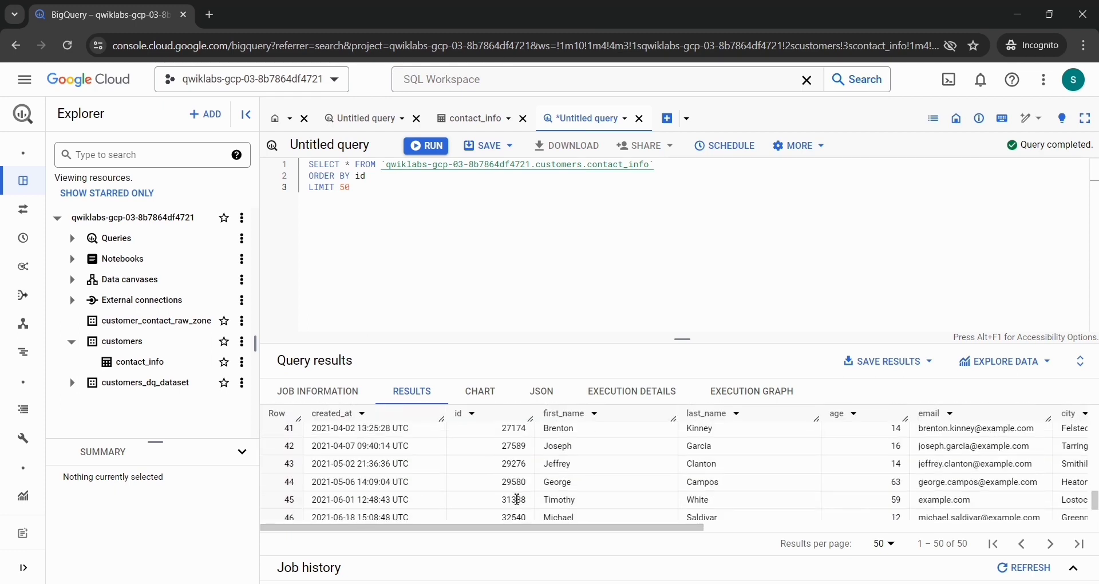
{"action": "key", "text": "alt+Tab"}
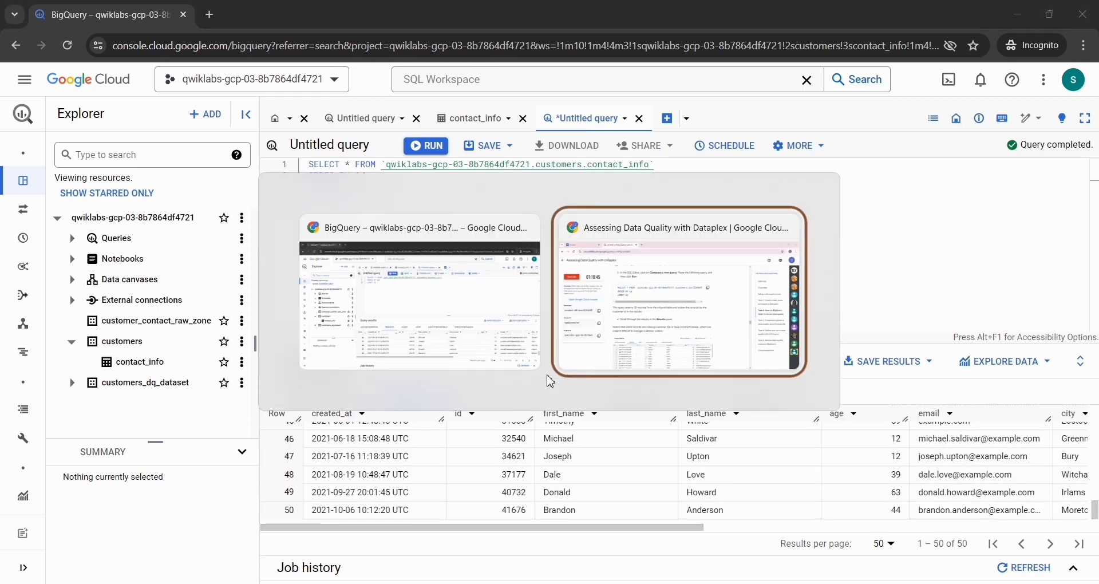
{"action": "scroll", "coordinate": [491, 356], "scroll_direction": "down", "scroll_amount": 10}
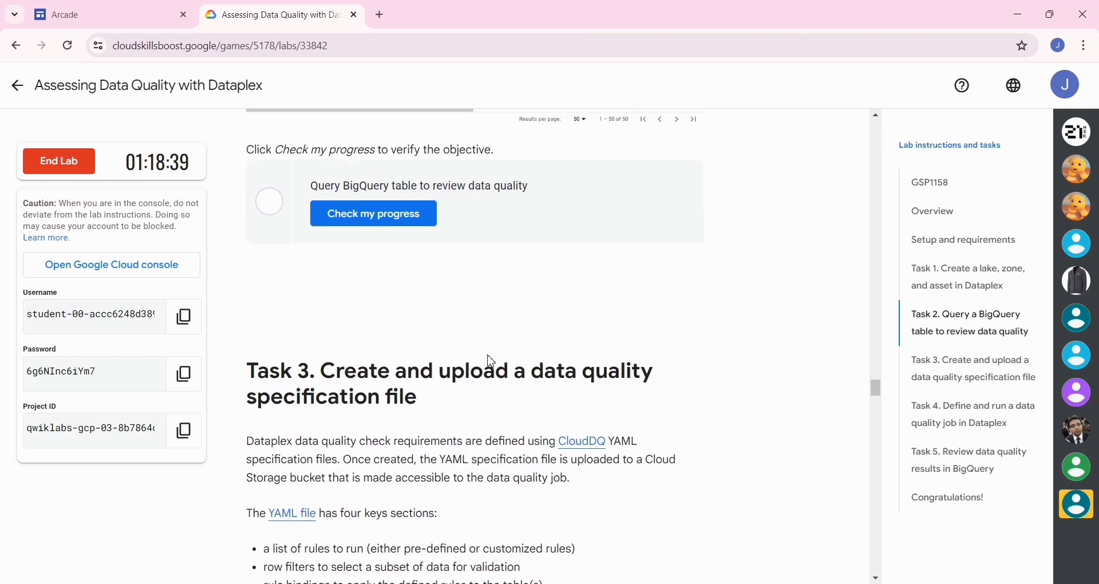
{"action": "left_click", "coordinate": [411, 223]}
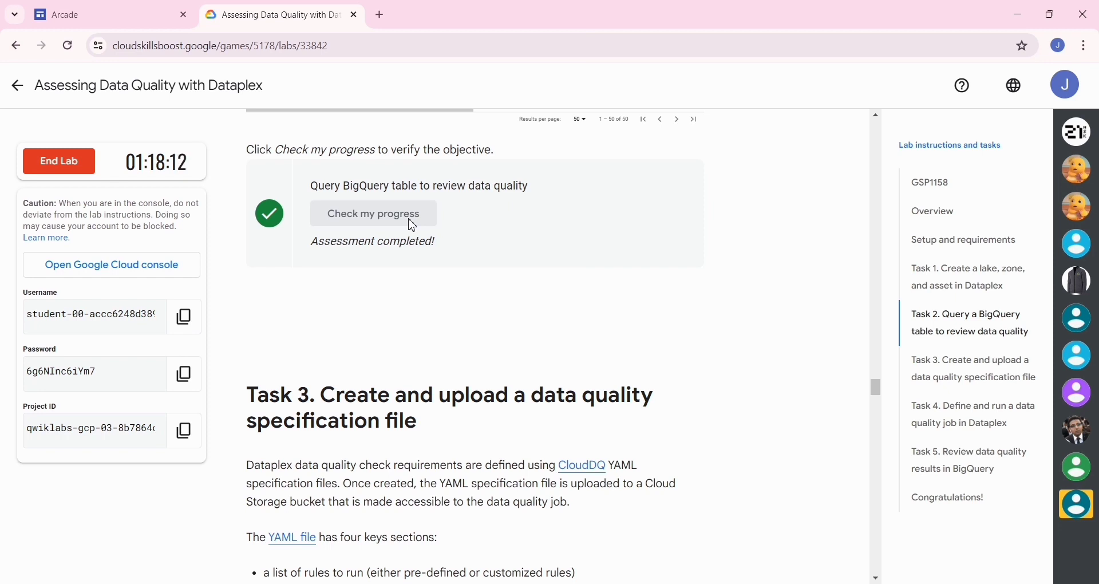
Step: Copy the file creation command from Task 3, start Cloud Shell, and run nano dq-customer-raw-data.yaml in it
{"action": "scroll", "coordinate": [412, 224], "scroll_direction": "down", "scroll_amount": 10}
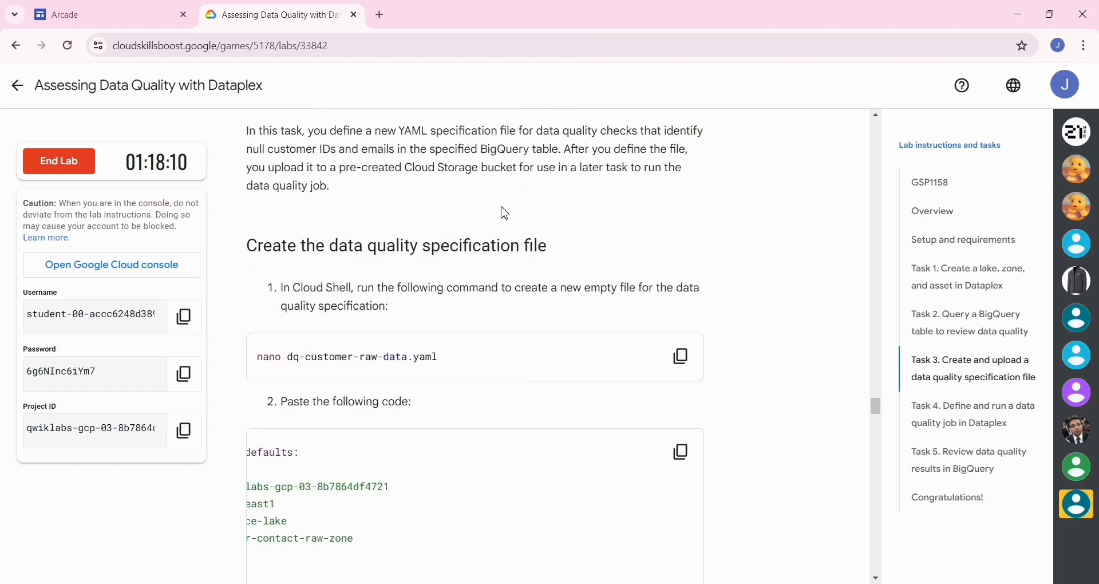
{"action": "left_click", "coordinate": [686, 365]}
{"action": "key", "text": "alt+Tab"}
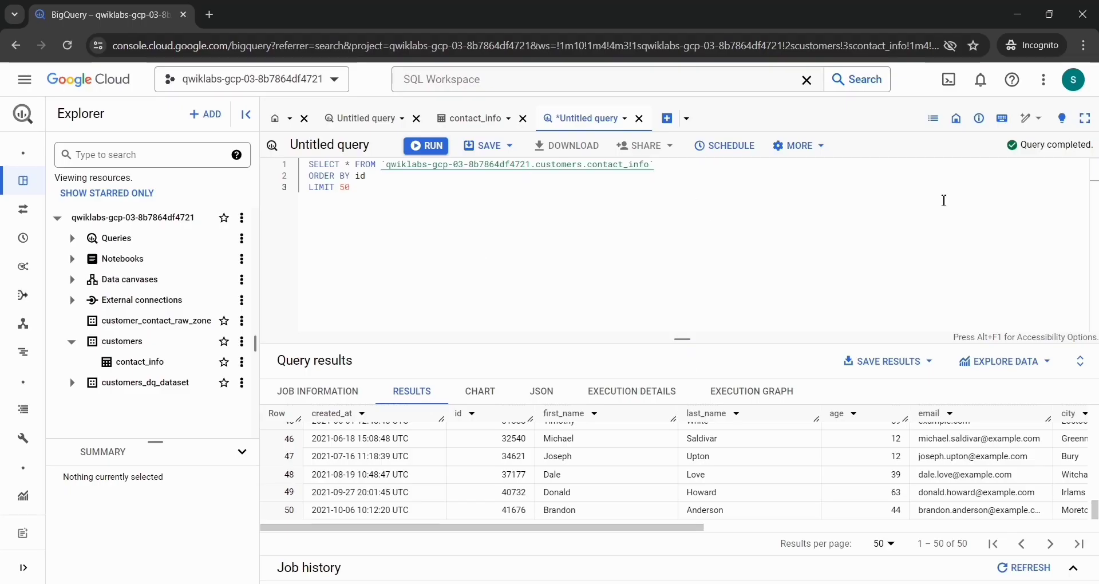
{"action": "left_click", "coordinate": [957, 90]}
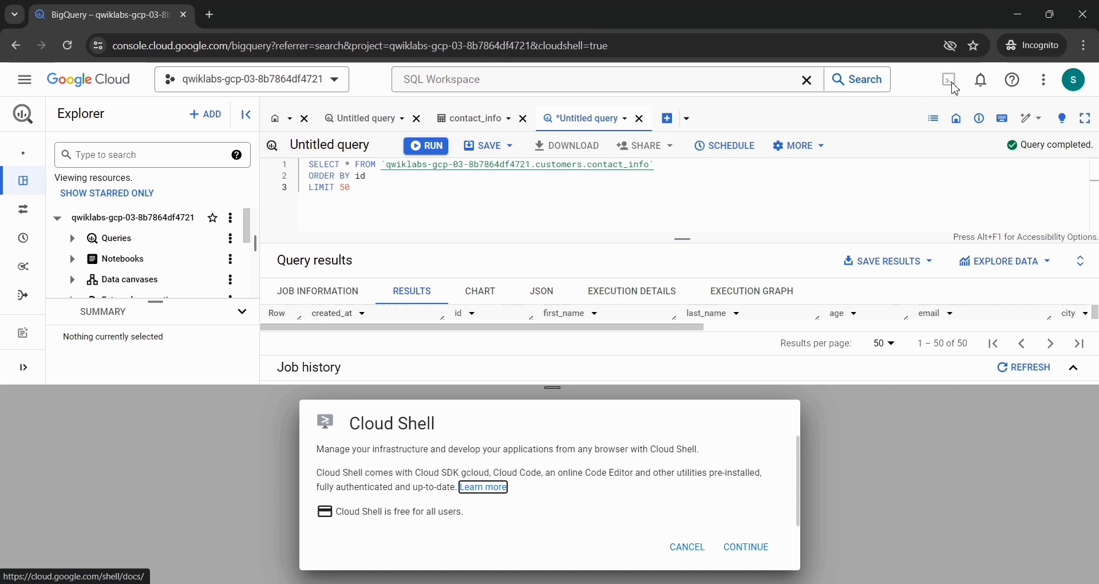
{"action": "left_click", "coordinate": [769, 557]}
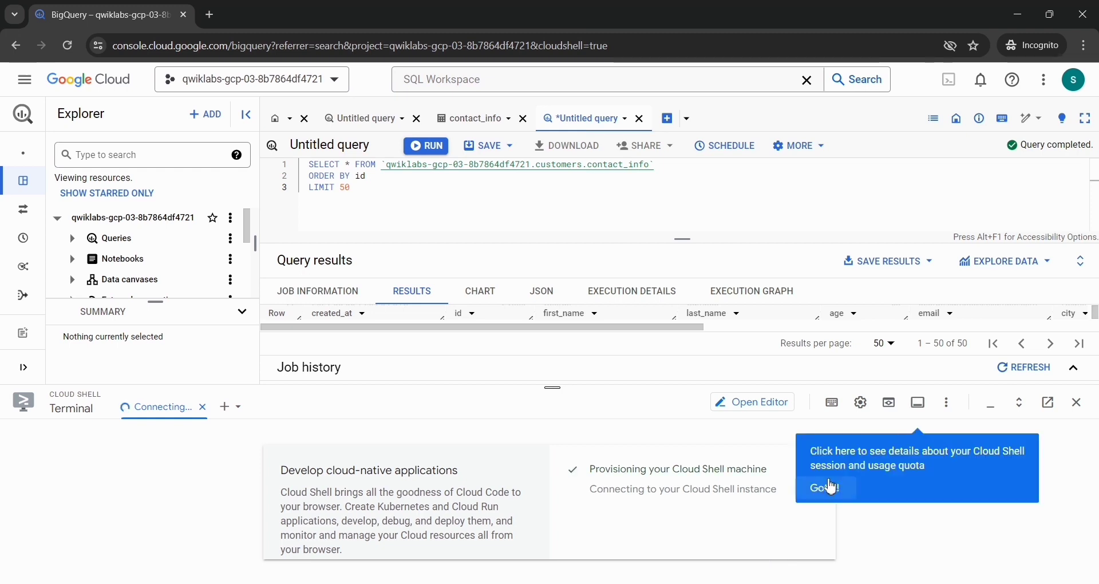
{"action": "left_click", "coordinate": [821, 488]}
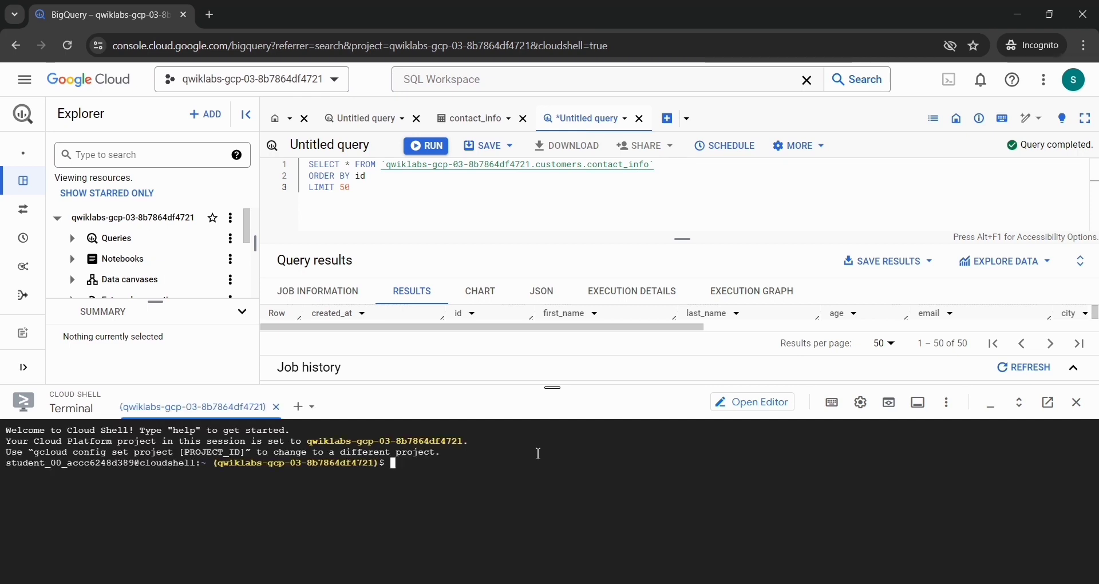
{"action": "key", "text": "ctrl+v"}
{"action": "key", "text": "Return"}
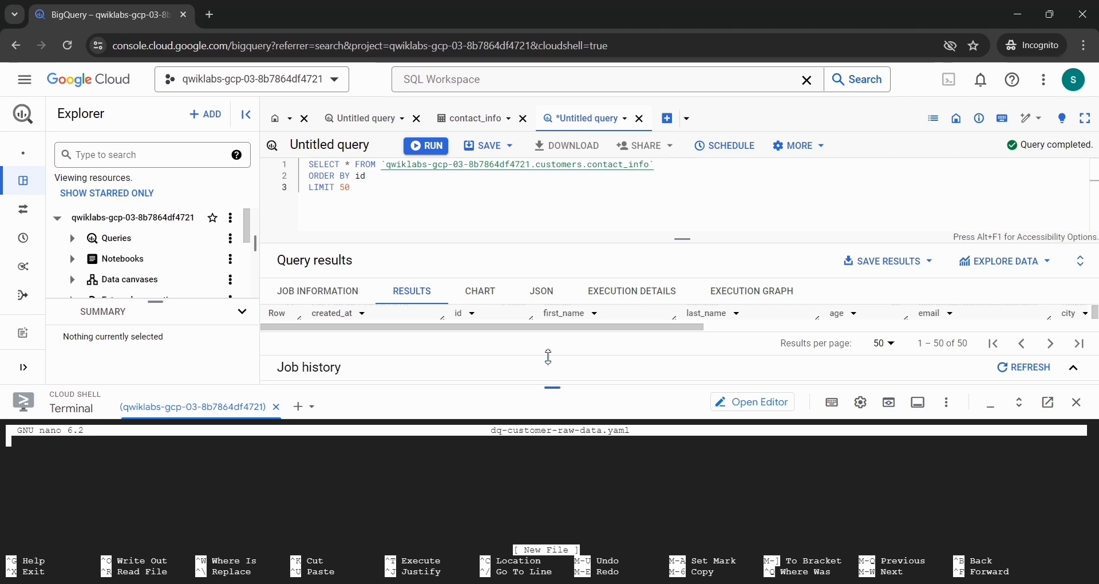
Step: Enlarge the terminal, paste the lab's YAML data quality specification into dq-customer-raw-data.yaml, and save and close the file
{"action": "left_click_drag", "start_coordinate": [548, 357], "coordinate": [566, 19]}
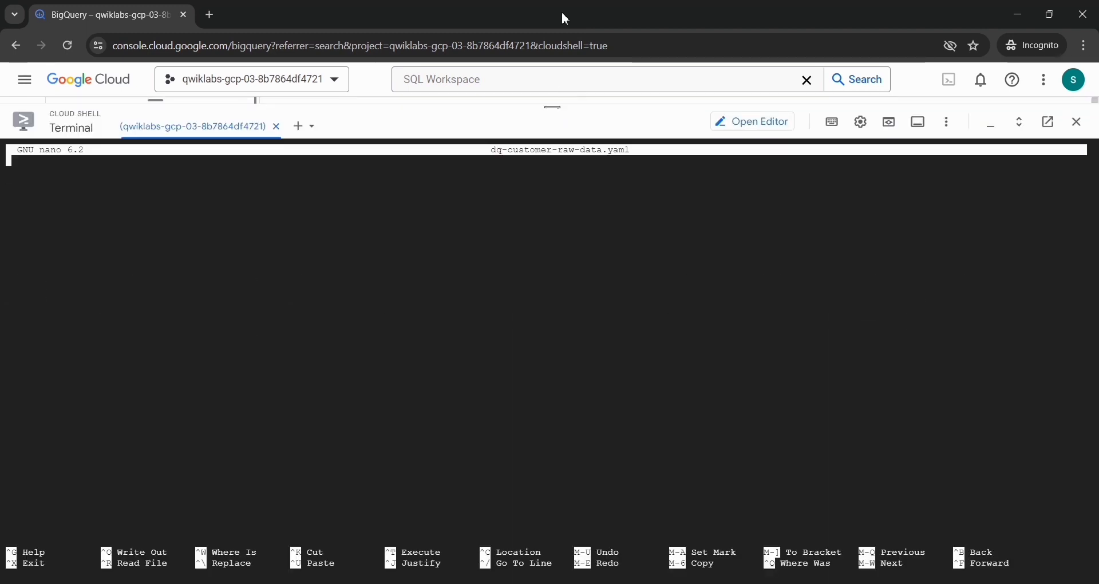
{"action": "key", "text": "alt+Tab"}
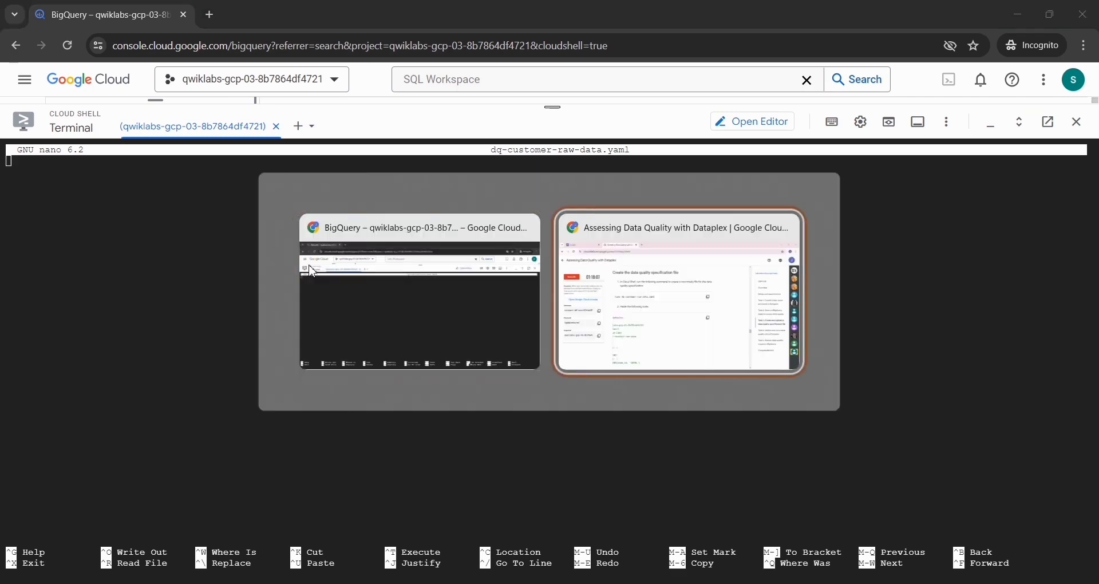
{"action": "scroll", "coordinate": [312, 272], "scroll_direction": "down", "scroll_amount": 3}
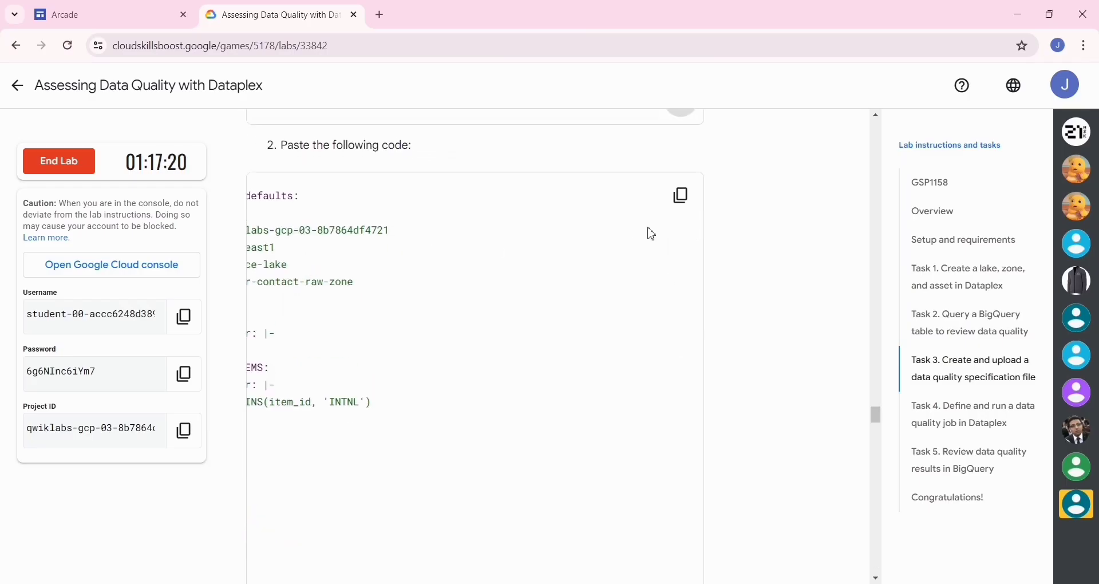
{"action": "left_click", "coordinate": [683, 195]}
{"action": "key", "text": "alt+Tab"}
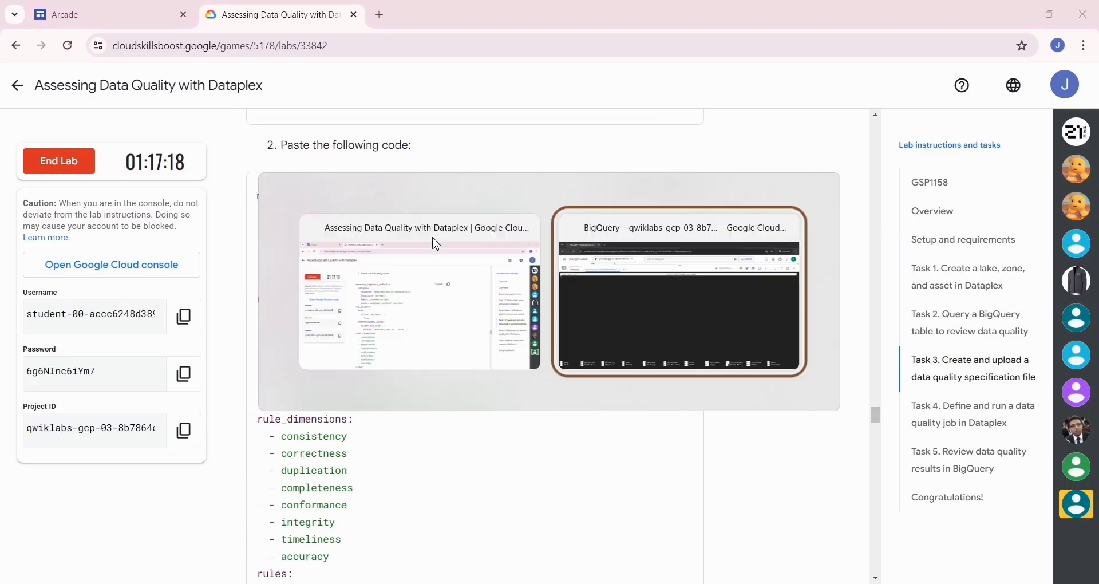
{"action": "key", "text": "ctrl+v"}
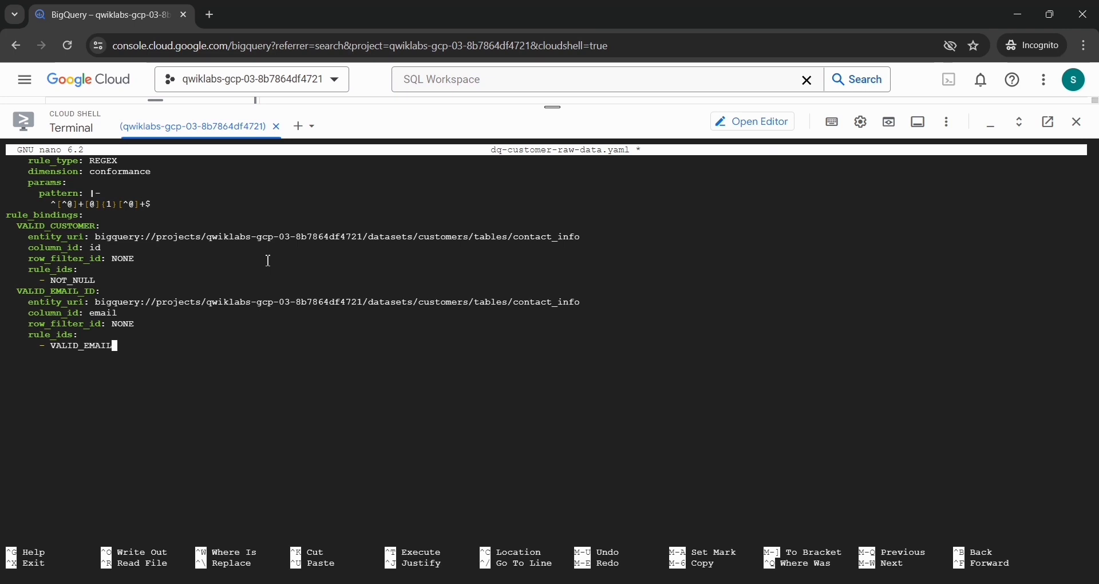
{"action": "key", "text": "ctrl+x"}
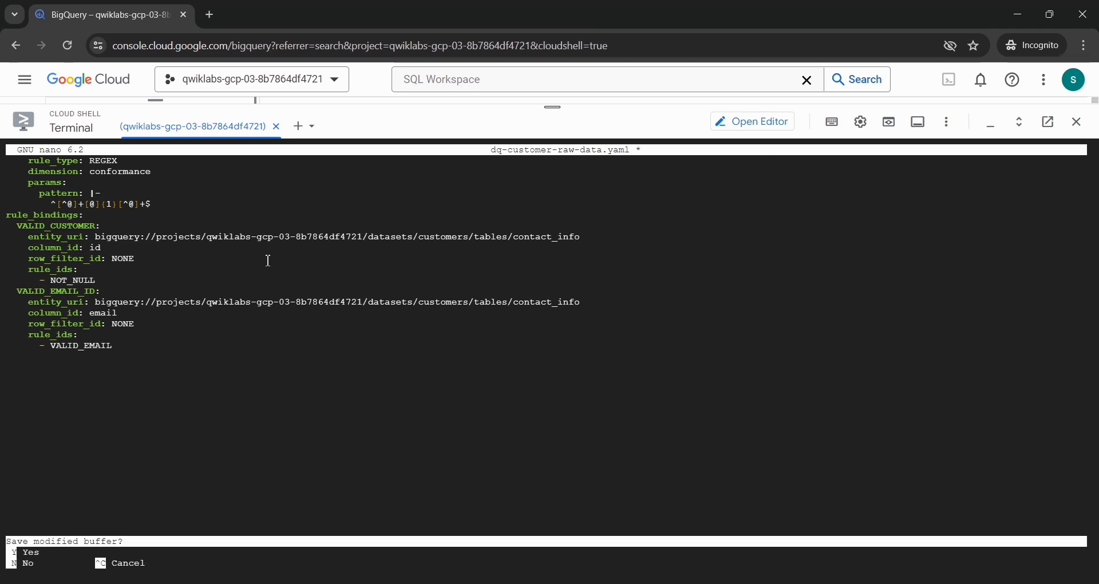
{"action": "key", "text": "y"}
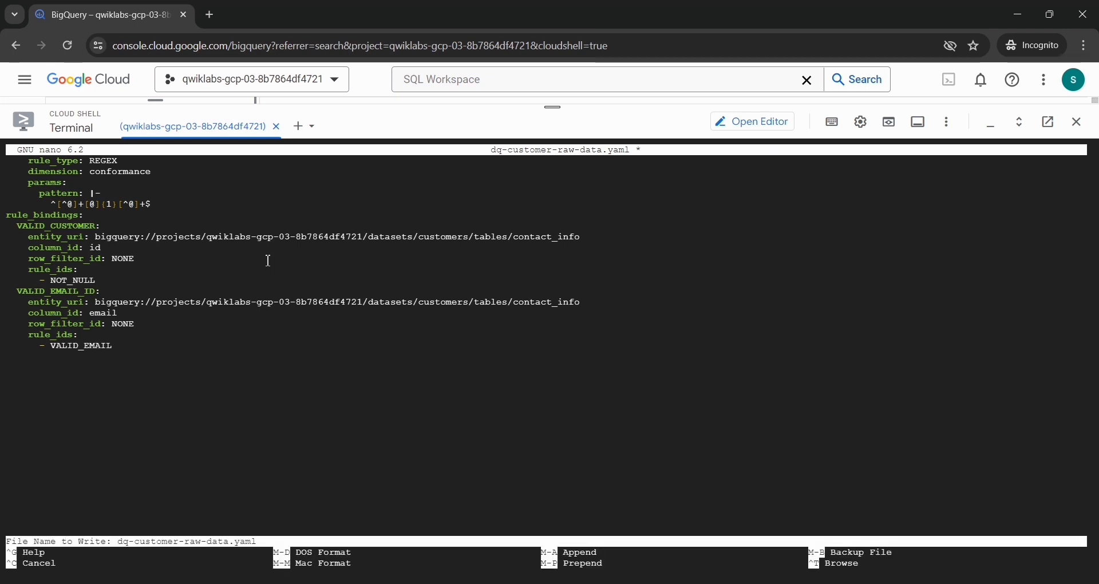
{"action": "key", "text": "Return"}
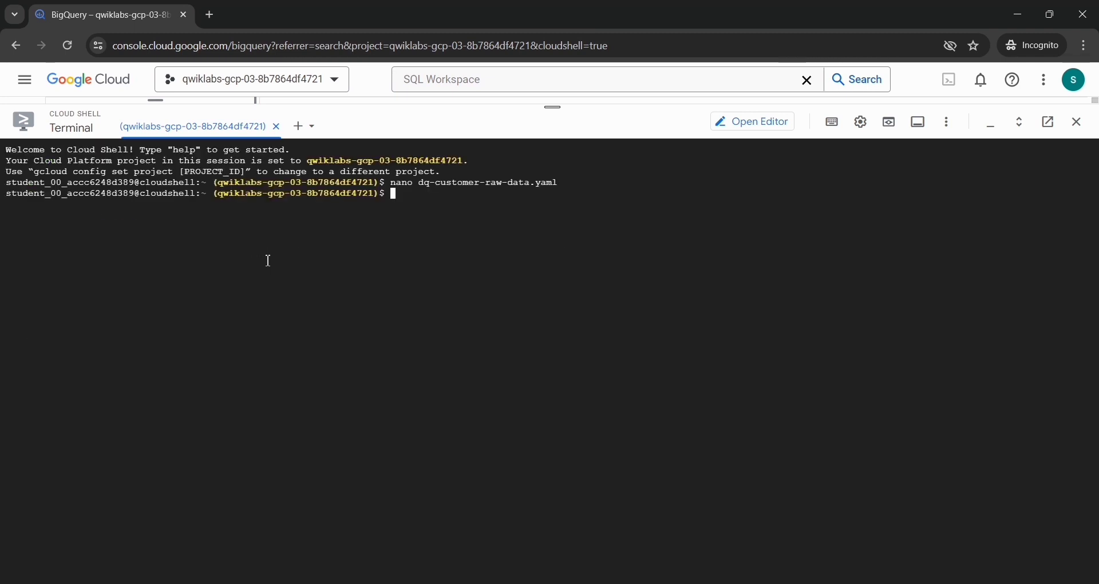
Step: Upload dq-customer-raw-data.yaml to gs://qwiklabs-gcp-03-8b7864df4721-bucket with the lab's gsutil cp command, and return to the lab instructions
{"action": "key", "text": "alt+Tab"}
{"action": "scroll", "coordinate": [515, 278], "scroll_direction": "down", "scroll_amount": 5}
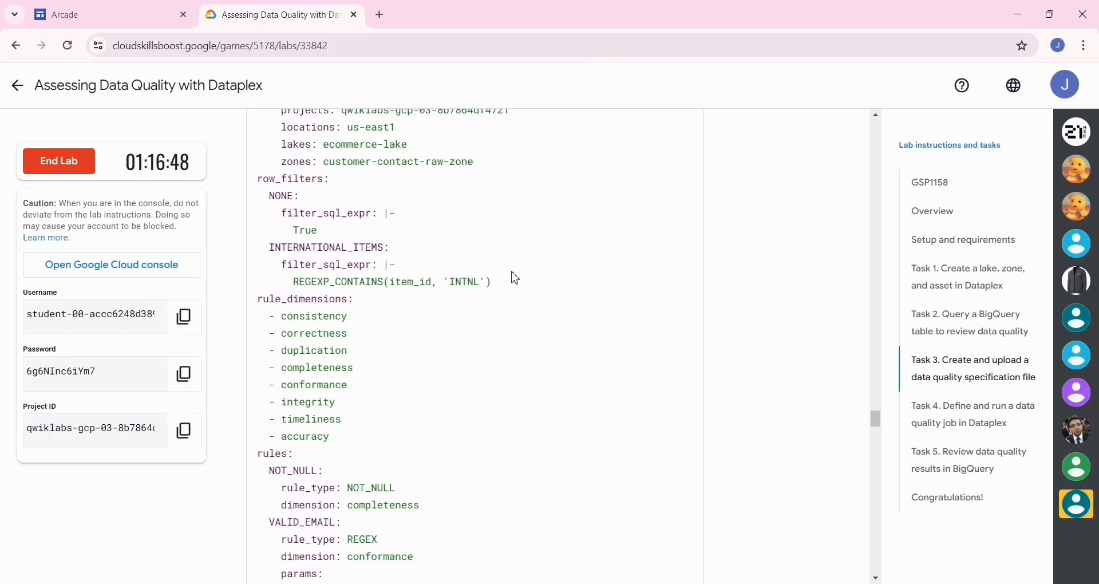
{"action": "scroll", "coordinate": [515, 278], "scroll_direction": "down", "scroll_amount": 9}
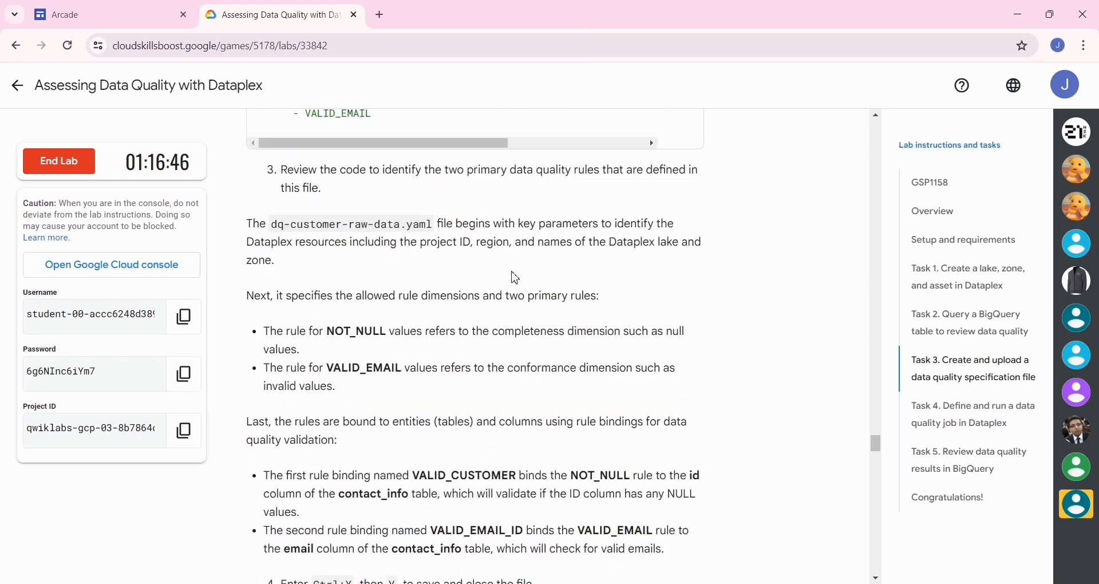
{"action": "scroll", "coordinate": [516, 275], "scroll_direction": "up", "scroll_amount": 15}
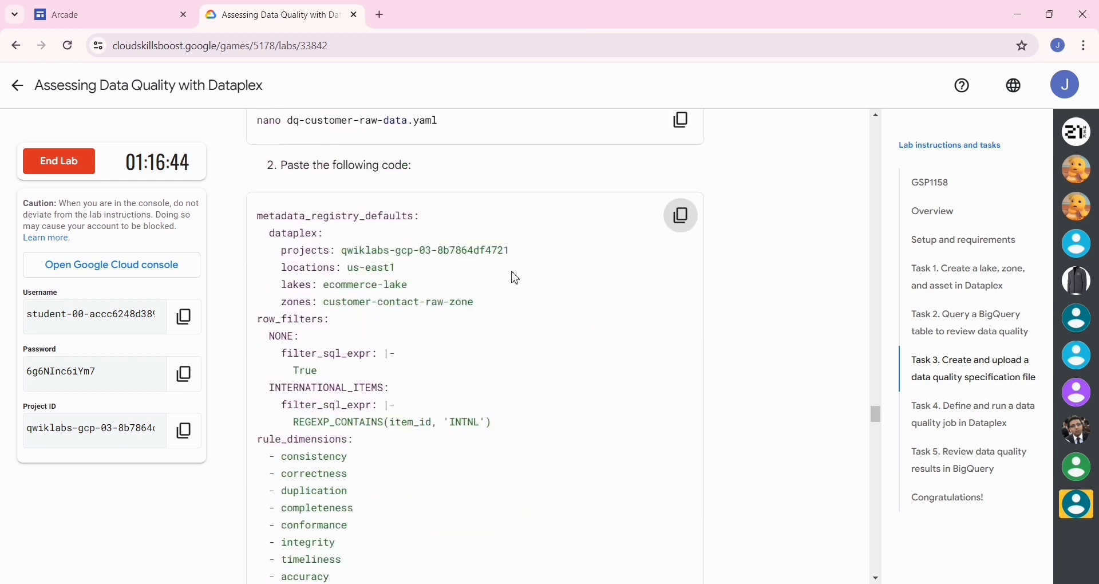
{"action": "scroll", "coordinate": [515, 278], "scroll_direction": "down", "scroll_amount": 4}
{"action": "scroll", "coordinate": [515, 278], "scroll_direction": "down", "scroll_amount": 15}
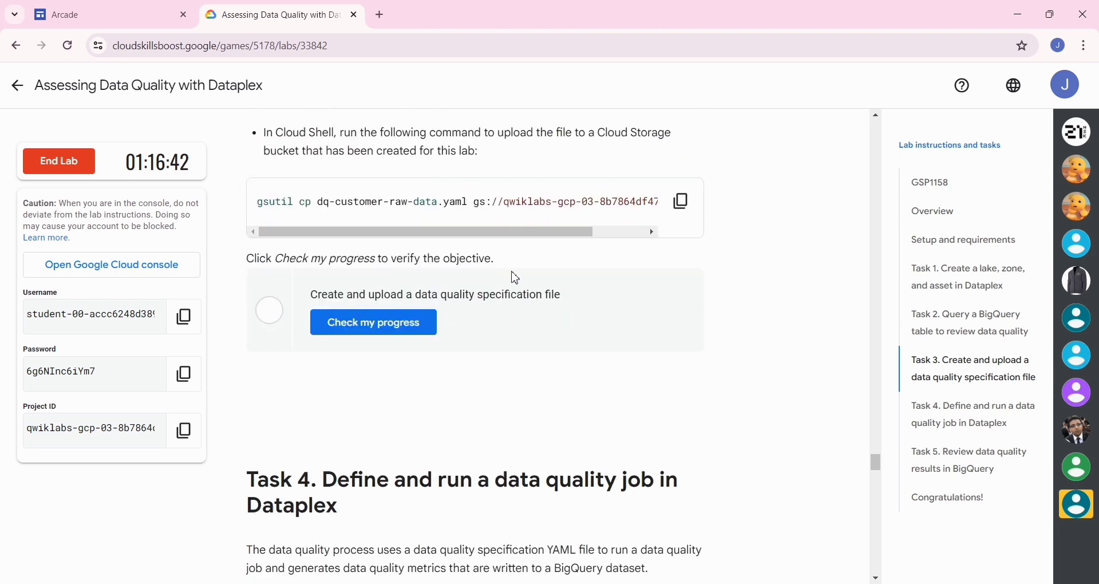
{"action": "left_click", "coordinate": [682, 201]}
{"action": "key", "text": "alt+Tab"}
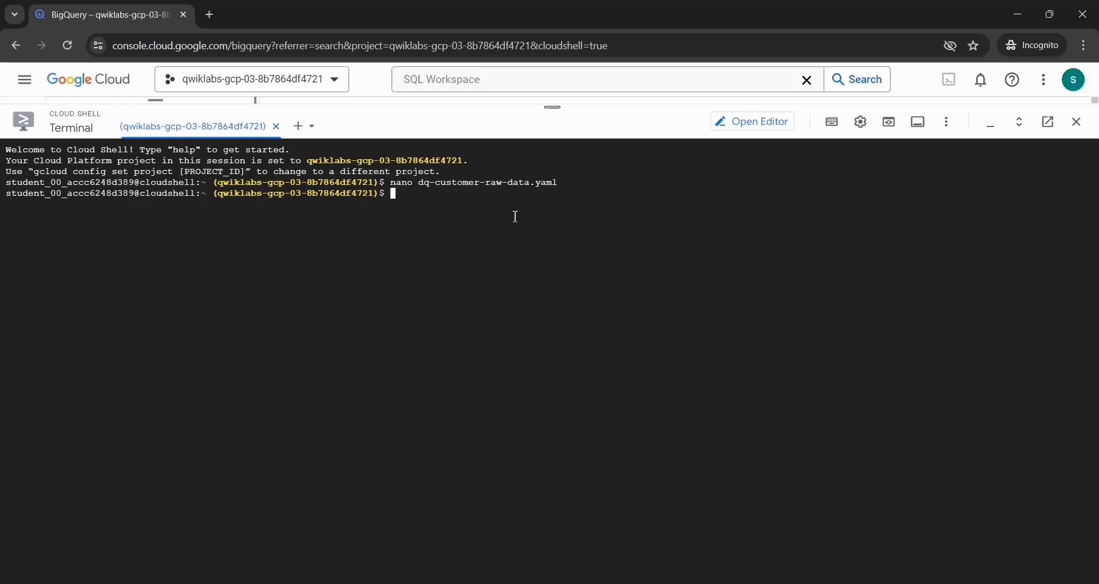
{"action": "key", "text": "ctrl+v"}
{"action": "key", "text": "Return"}
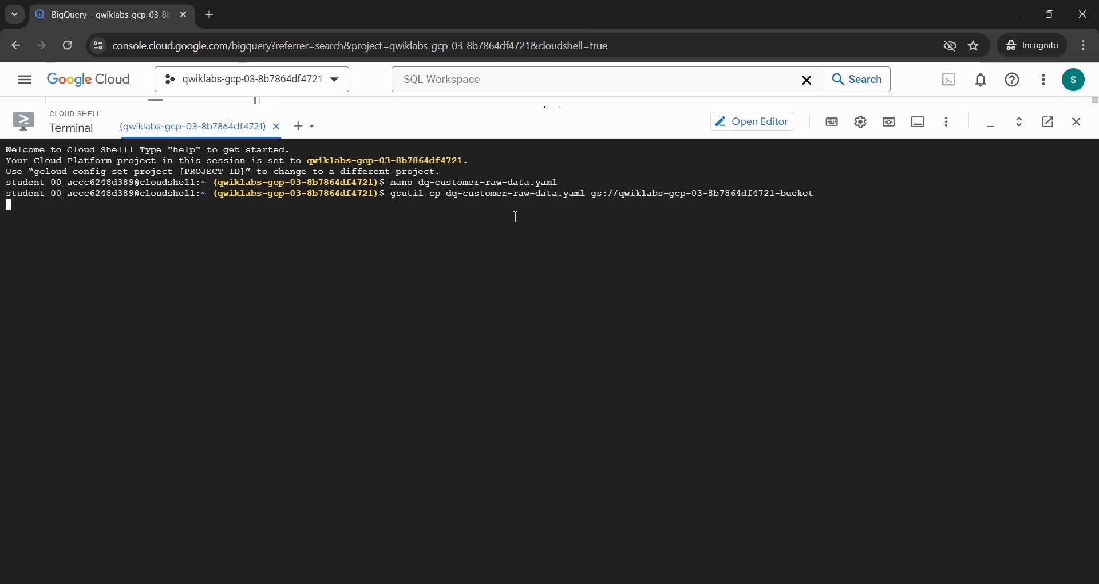
{"action": "left_click", "coordinate": [645, 396]}
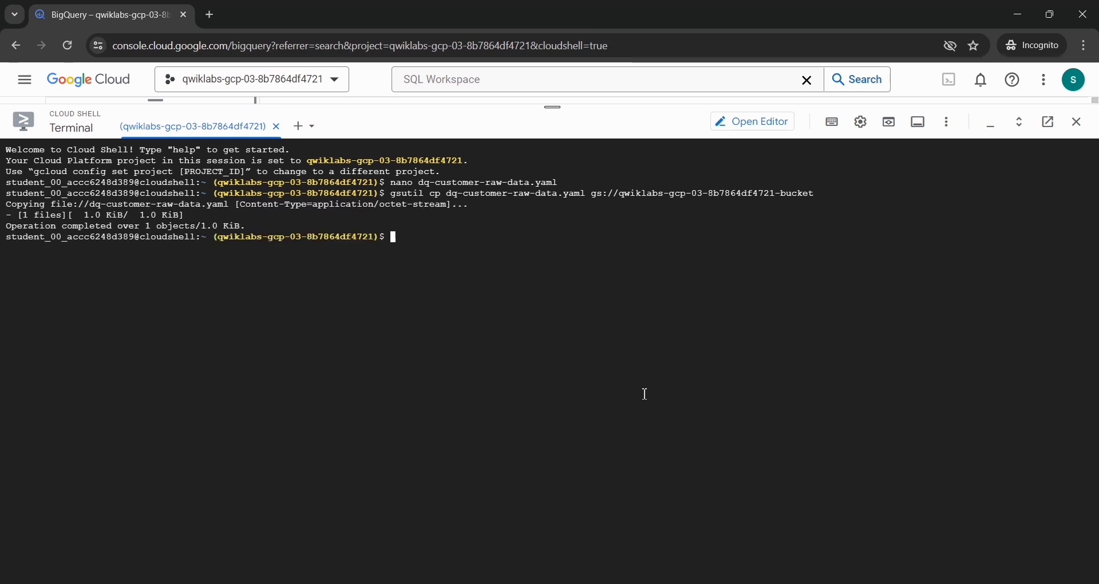
{"action": "key", "text": "alt+Tab"}
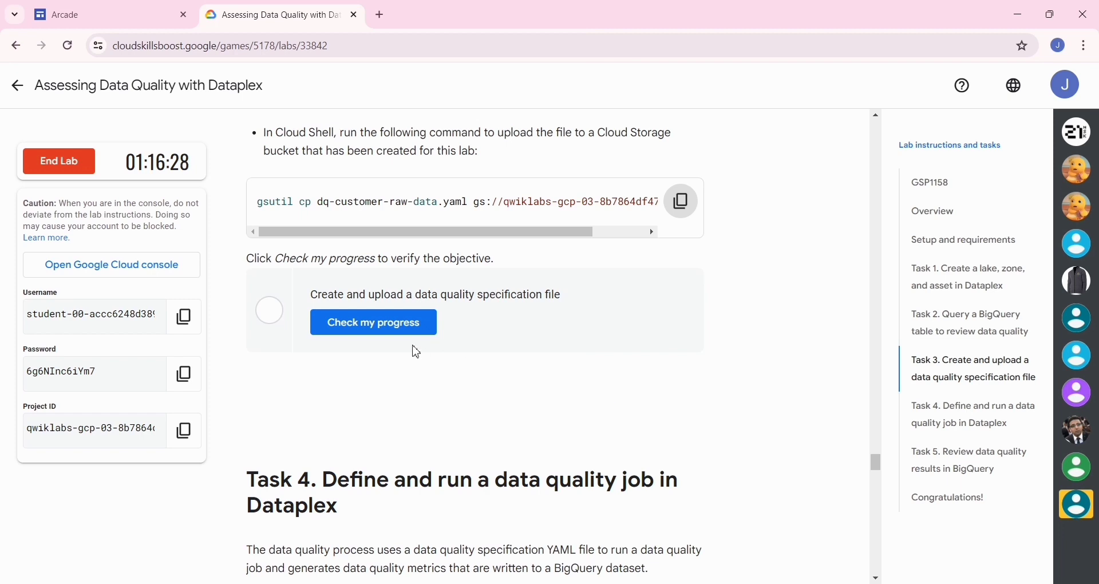
Step: Verify the lab objective for creating and uploading a data quality specification file, and go to the Task 4 instructions
{"action": "left_click", "coordinate": [405, 331]}
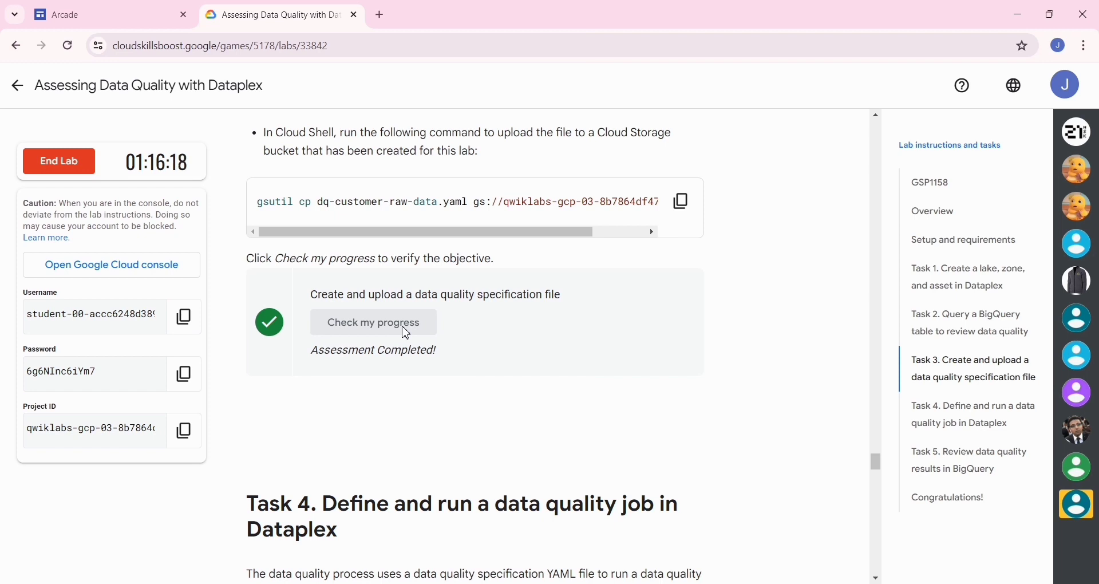
{"action": "scroll", "coordinate": [406, 333], "scroll_direction": "down", "scroll_amount": 4}
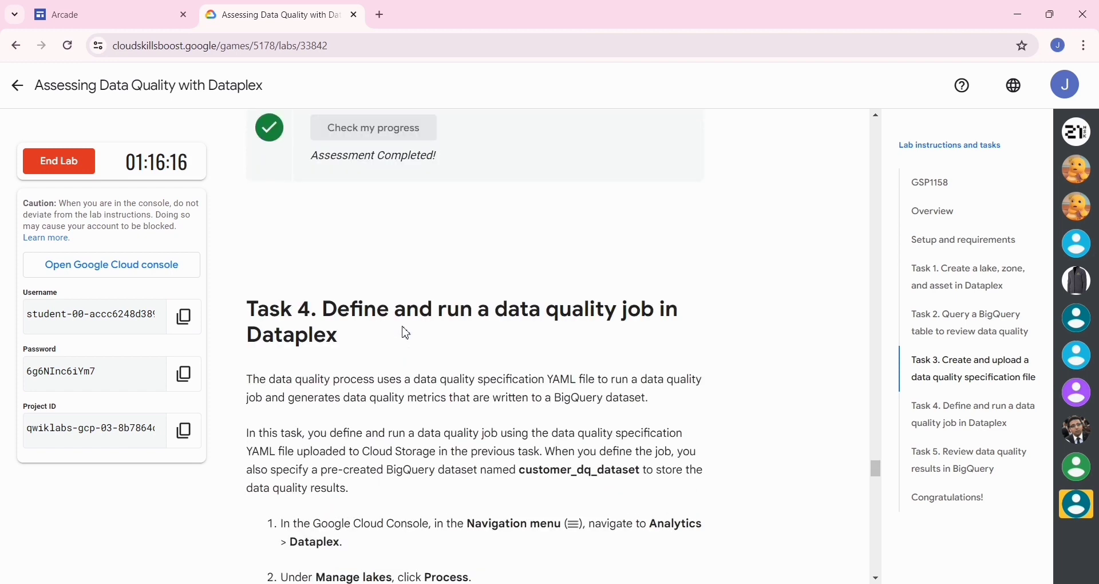
{"action": "scroll", "coordinate": [406, 334], "scroll_direction": "down", "scroll_amount": 2}
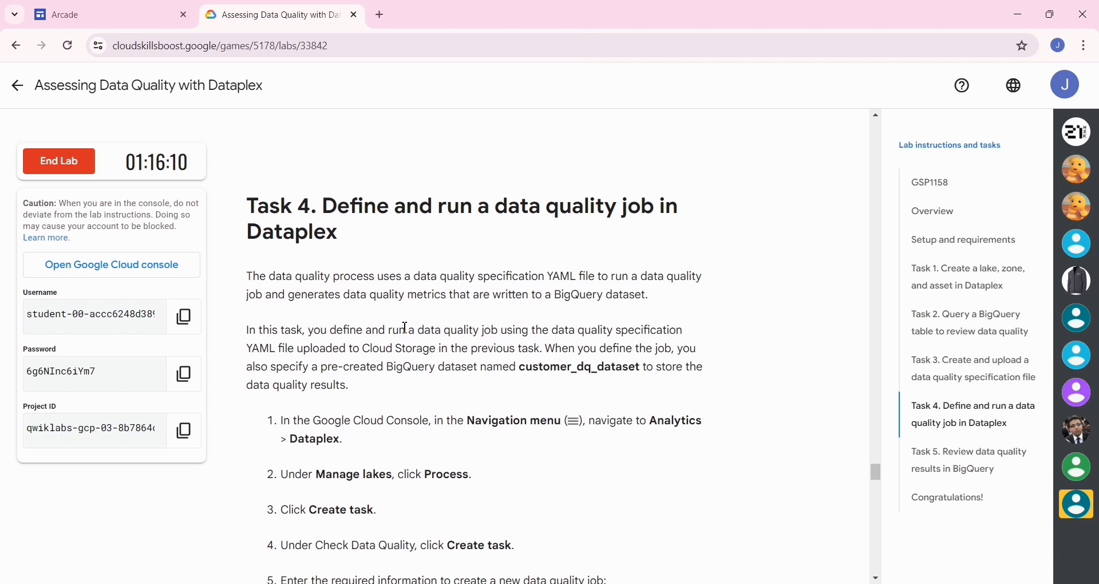
Step: Switch to the Google Cloud console, shrink the Cloud Shell terminal, and open Dataplex through a recent search, leaving the unsaved query
{"action": "key", "text": "alt+Tab"}
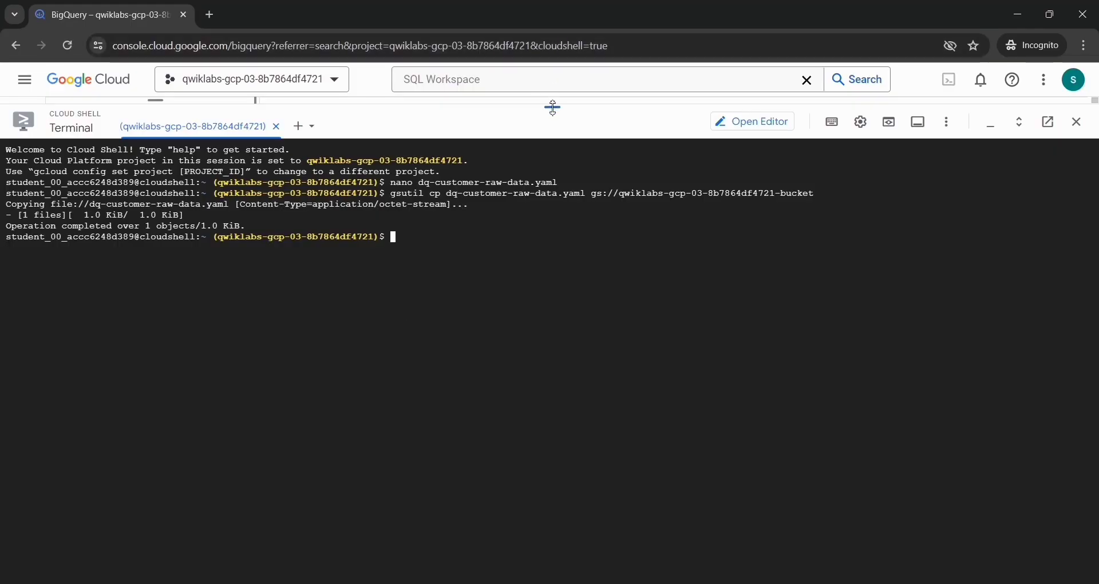
{"action": "left_click_drag", "start_coordinate": [553, 107], "coordinate": [488, 572]}
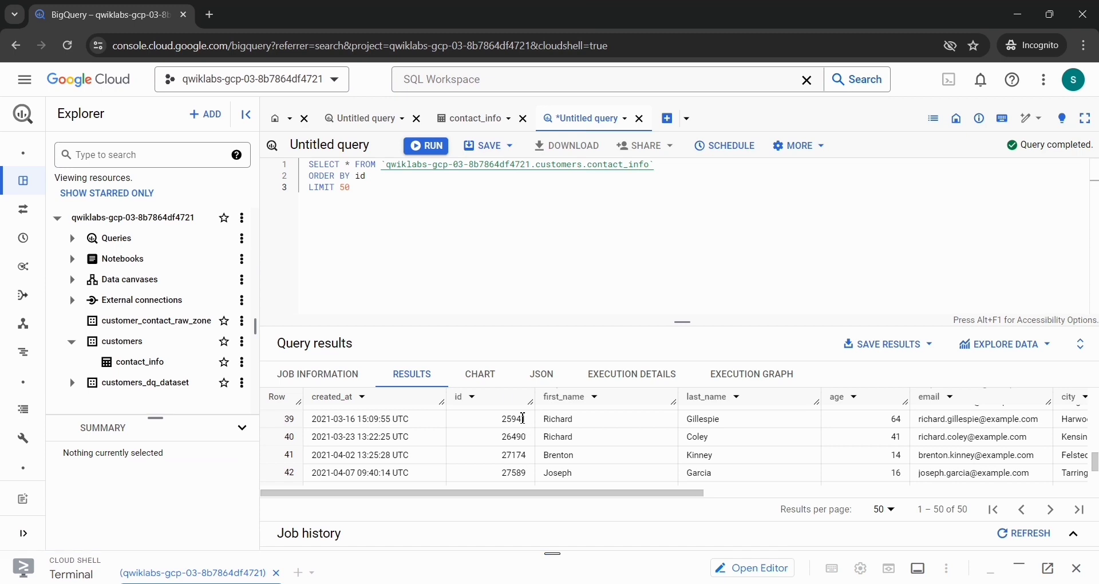
{"action": "left_click", "coordinate": [807, 80]}
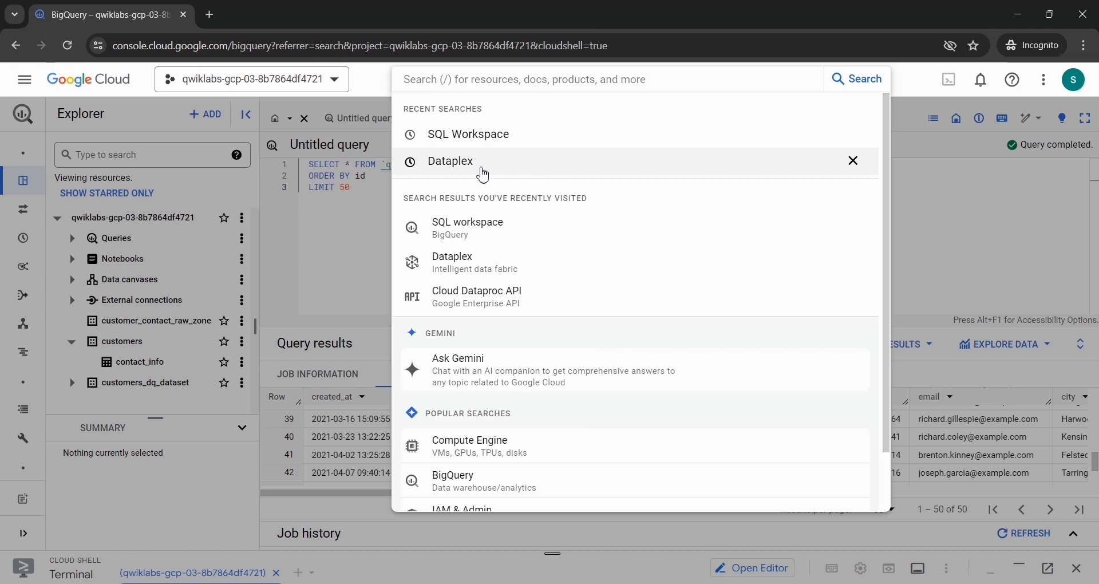
{"action": "left_click", "coordinate": [483, 174]}
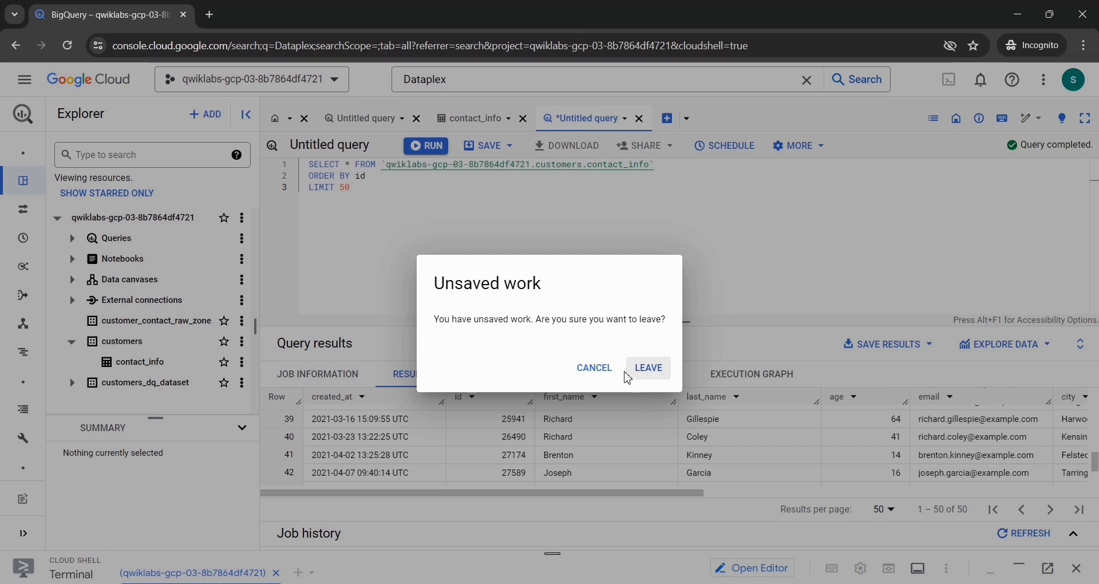
{"action": "left_click", "coordinate": [646, 369]}
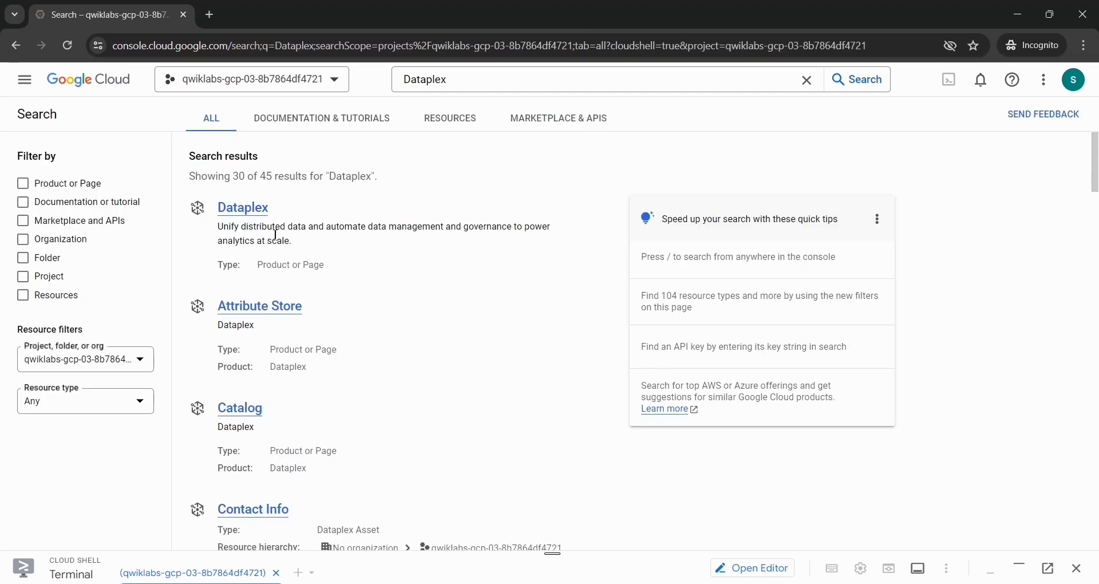
{"action": "left_click", "coordinate": [249, 218]}
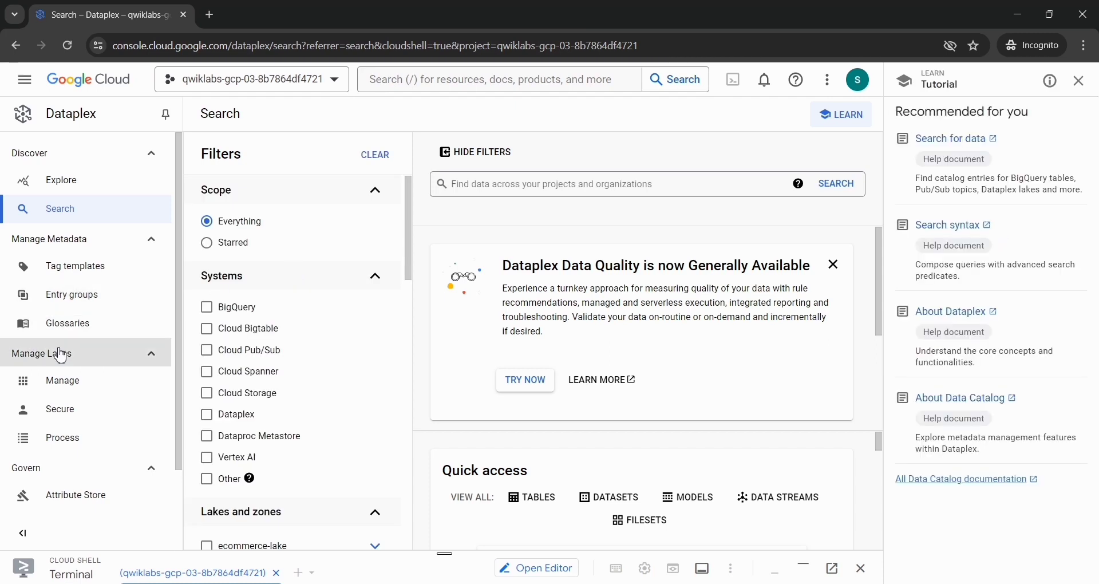
Step: Start creating a task from the Process section under Manage Lakes and examine the available task templates
{"action": "left_click", "coordinate": [42, 438]}
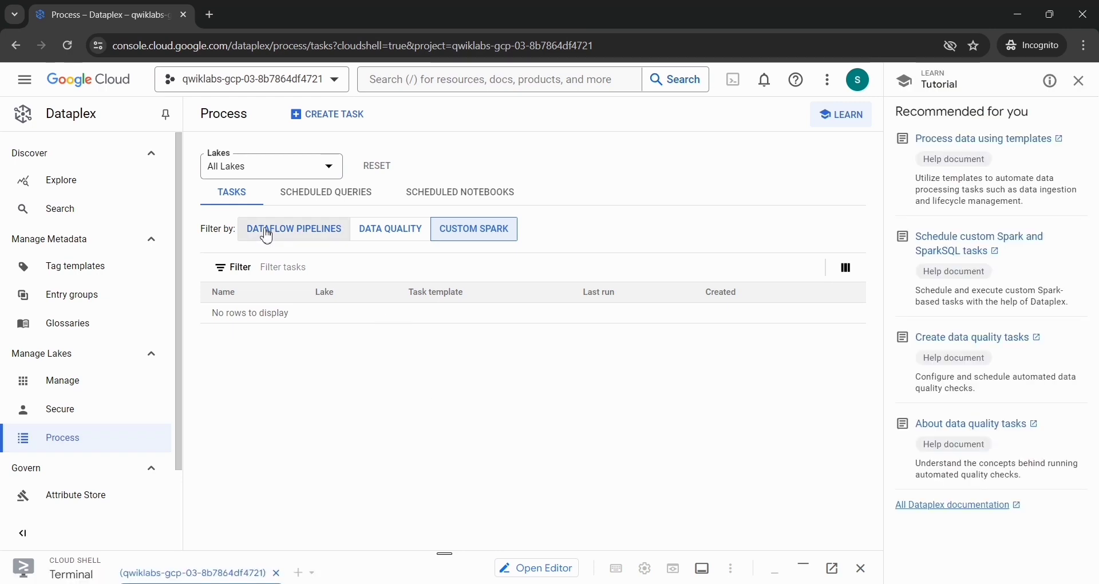
{"action": "left_click", "coordinate": [333, 126]}
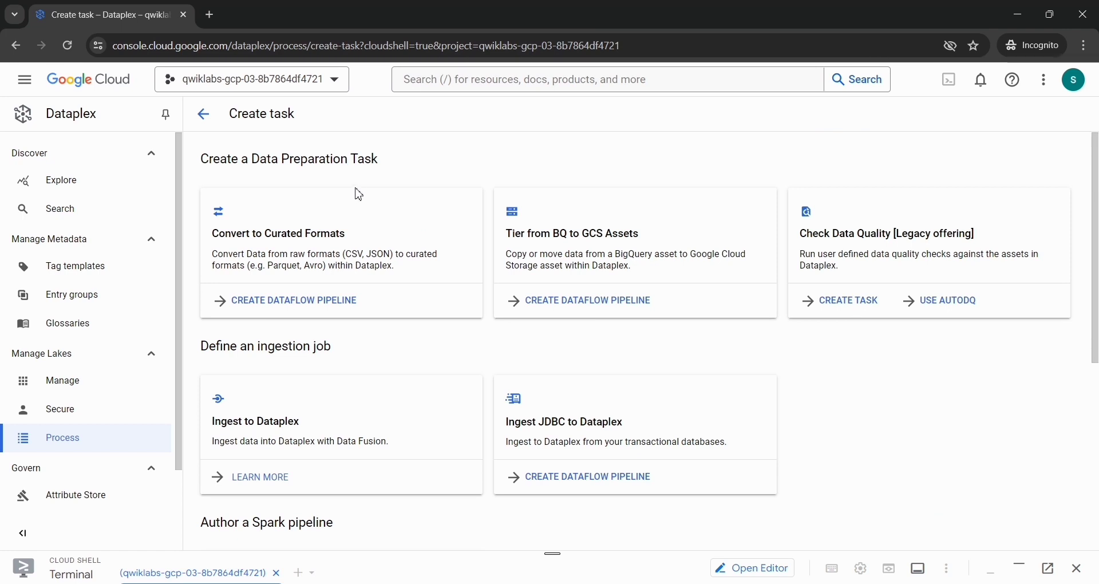
{"action": "scroll", "coordinate": [343, 257], "scroll_direction": "down", "scroll_amount": 2}
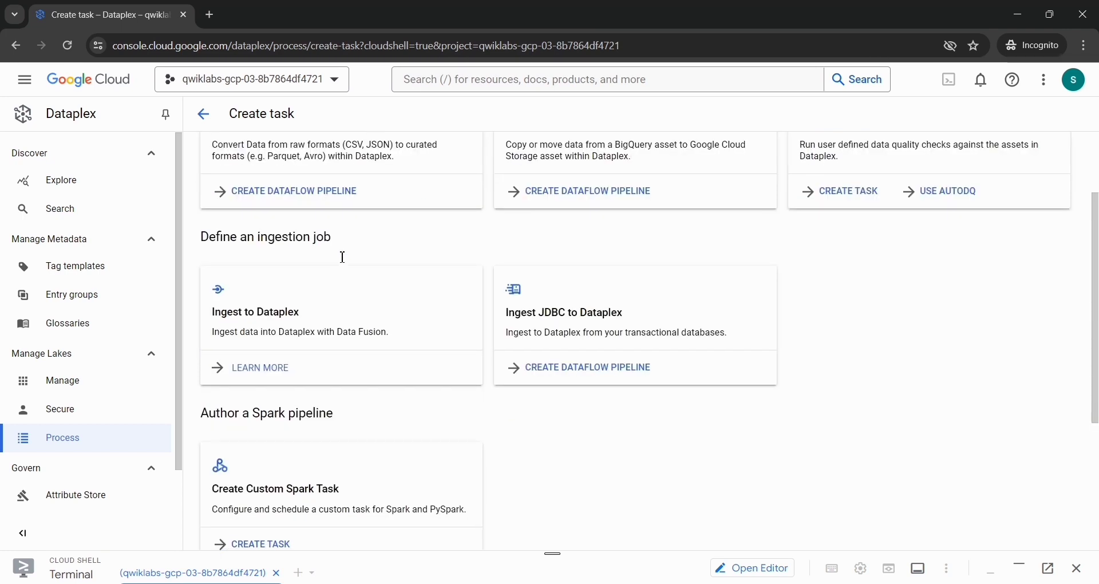
{"action": "scroll", "coordinate": [344, 257], "scroll_direction": "up", "scroll_amount": 2}
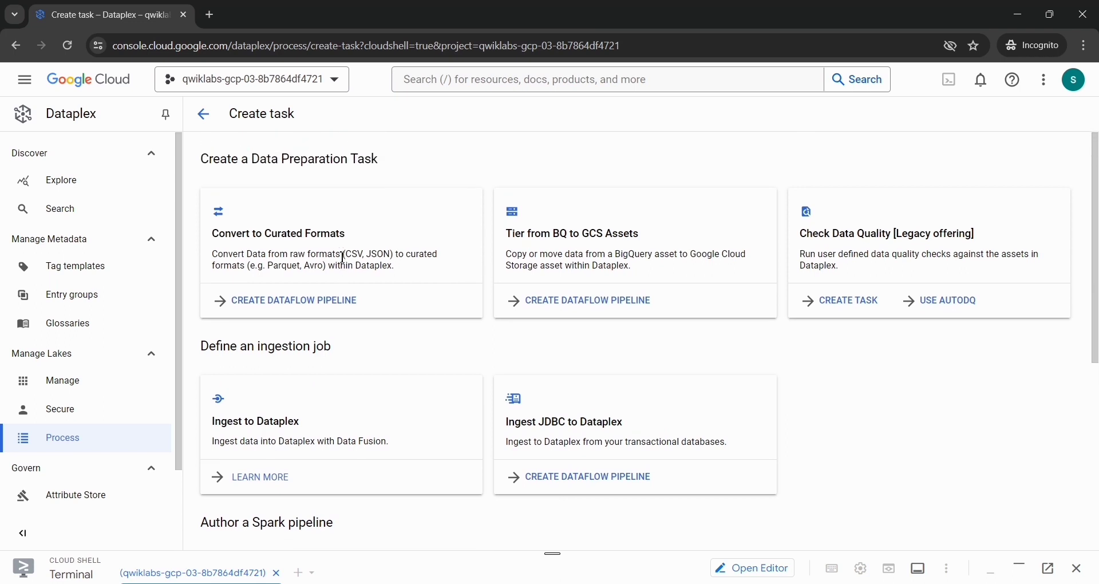
{"action": "scroll", "coordinate": [343, 258], "scroll_direction": "down", "scroll_amount": 3}
{"action": "scroll", "coordinate": [343, 258], "scroll_direction": "up", "scroll_amount": 3}
{"action": "scroll", "coordinate": [353, 262], "scroll_direction": "down", "scroll_amount": 5}
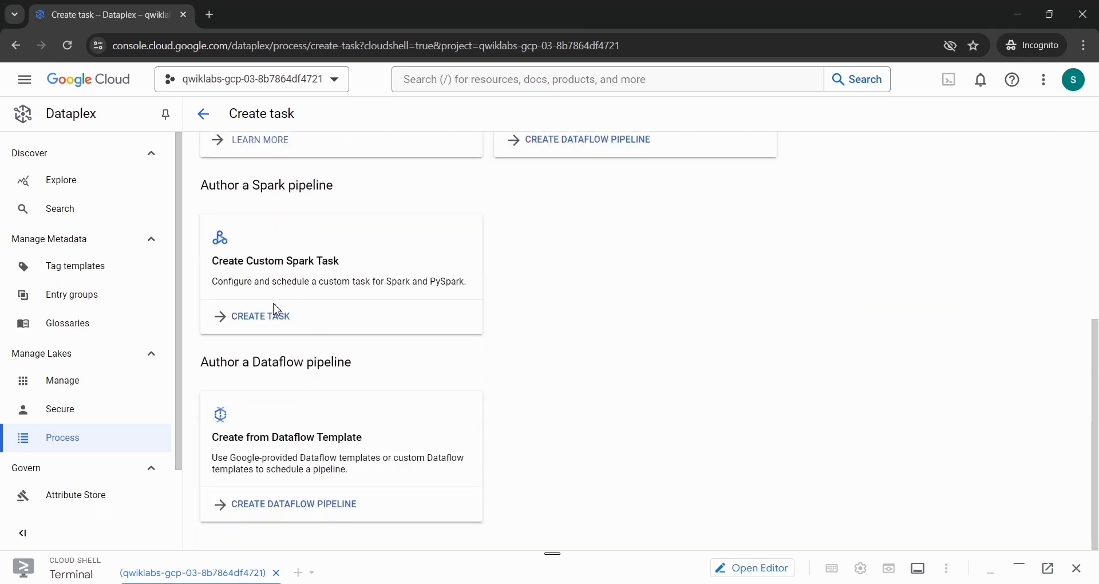
{"action": "left_click", "coordinate": [268, 322]}
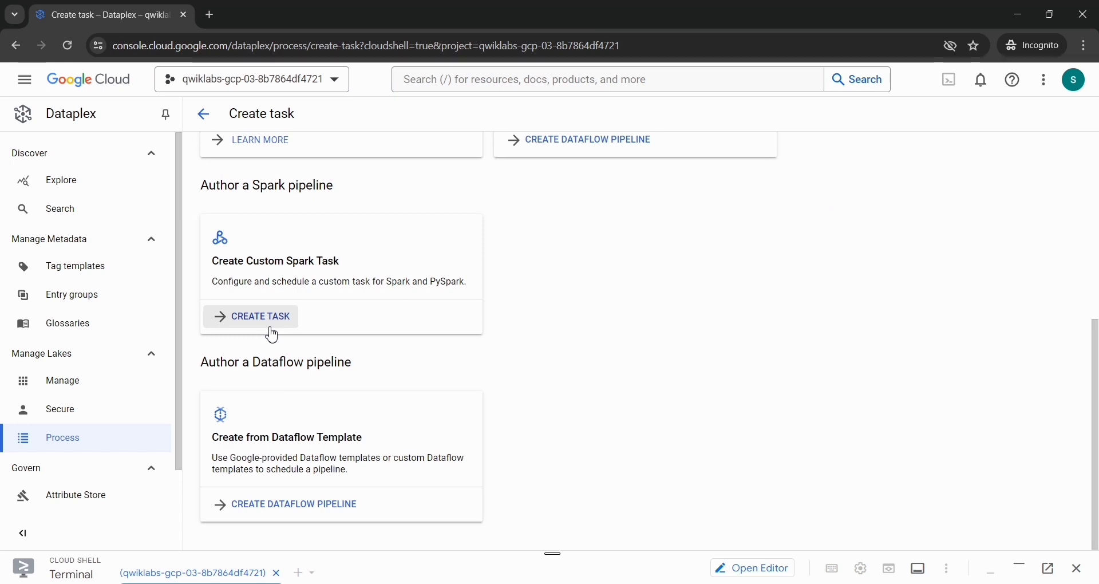
{"action": "scroll", "coordinate": [272, 334], "scroll_direction": "up", "scroll_amount": 4}
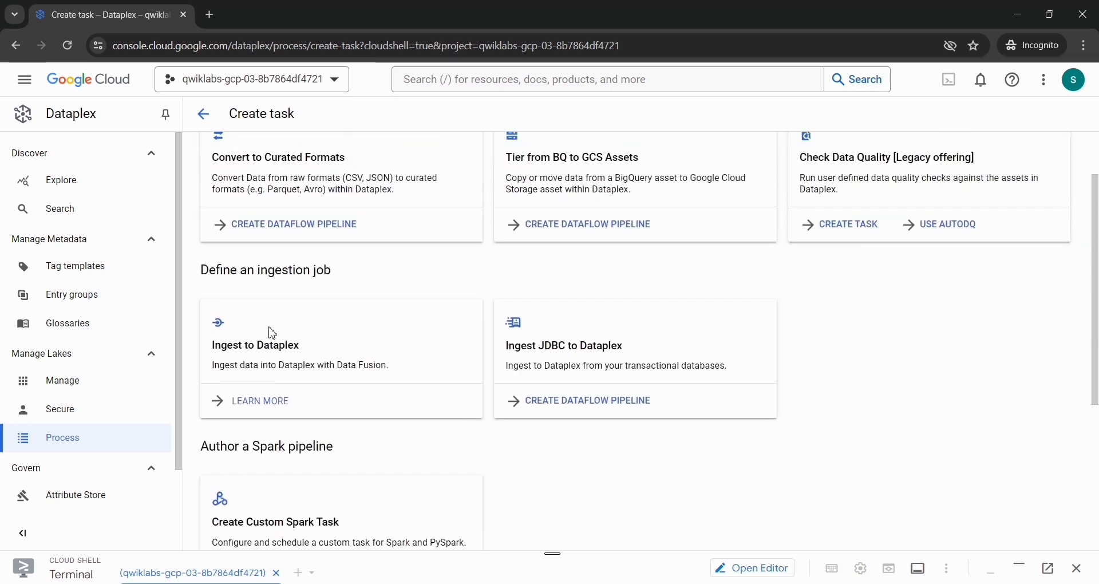
{"action": "scroll", "coordinate": [273, 335], "scroll_direction": "up", "scroll_amount": 1}
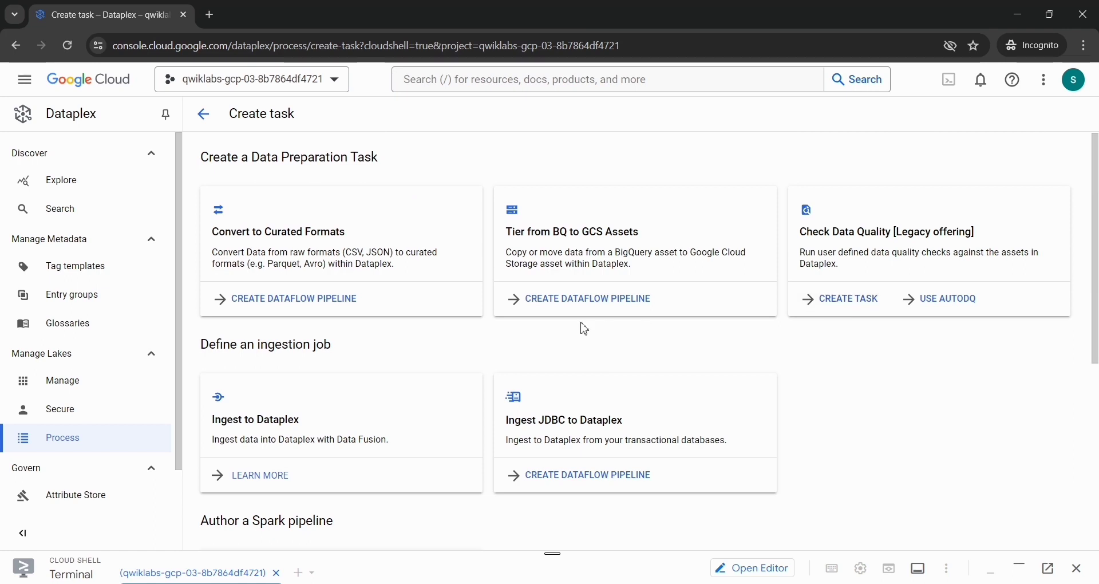
{"action": "scroll", "coordinate": [583, 329], "scroll_direction": "down", "scroll_amount": 4}
{"action": "scroll", "coordinate": [581, 326], "scroll_direction": "up", "scroll_amount": 4}
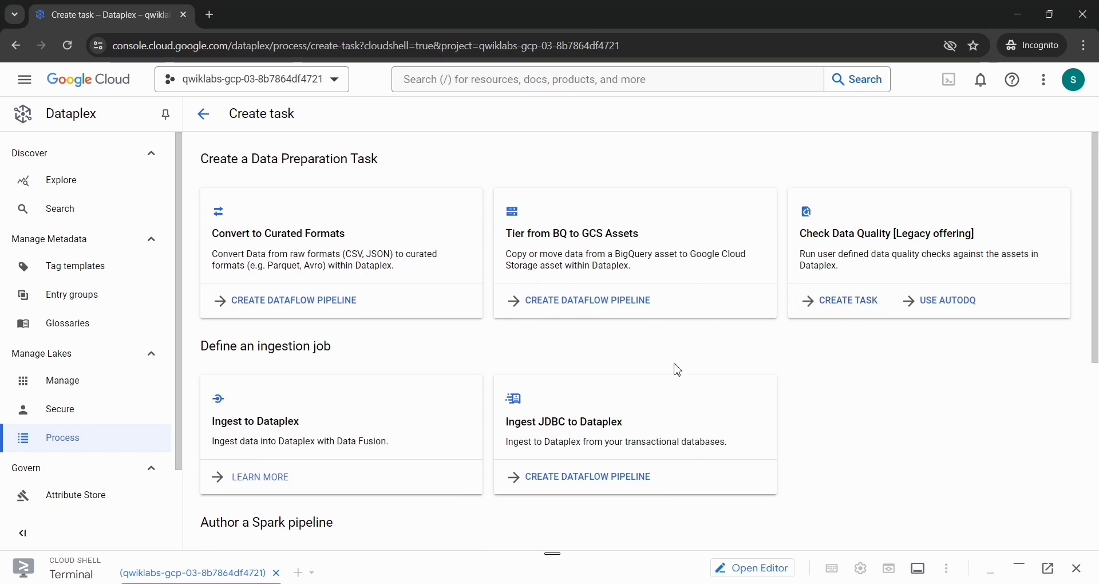
{"action": "scroll", "coordinate": [677, 368], "scroll_direction": "down", "scroll_amount": 5}
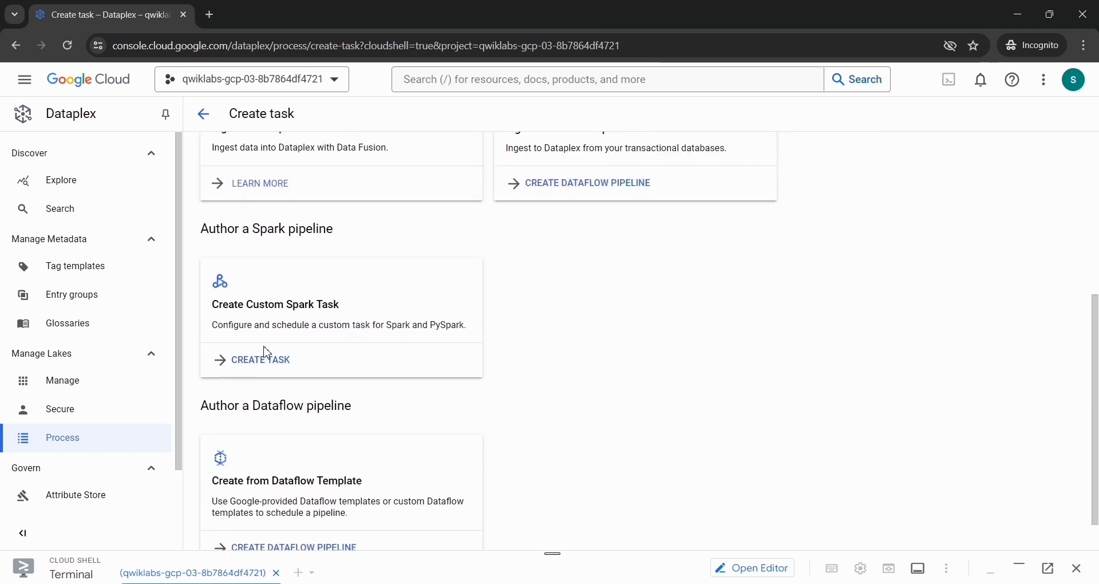
{"action": "scroll", "coordinate": [265, 358], "scroll_direction": "down", "scroll_amount": 1}
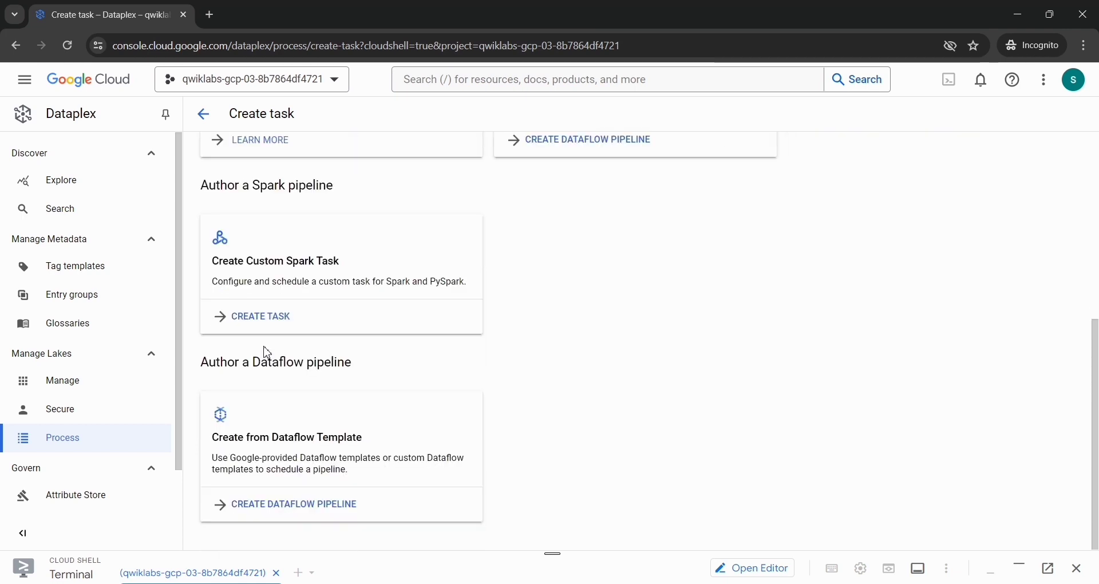
Step: Reopen the Process page and start a new Check Data Quality [Legacy offering] task
{"action": "left_click", "coordinate": [36, 442]}
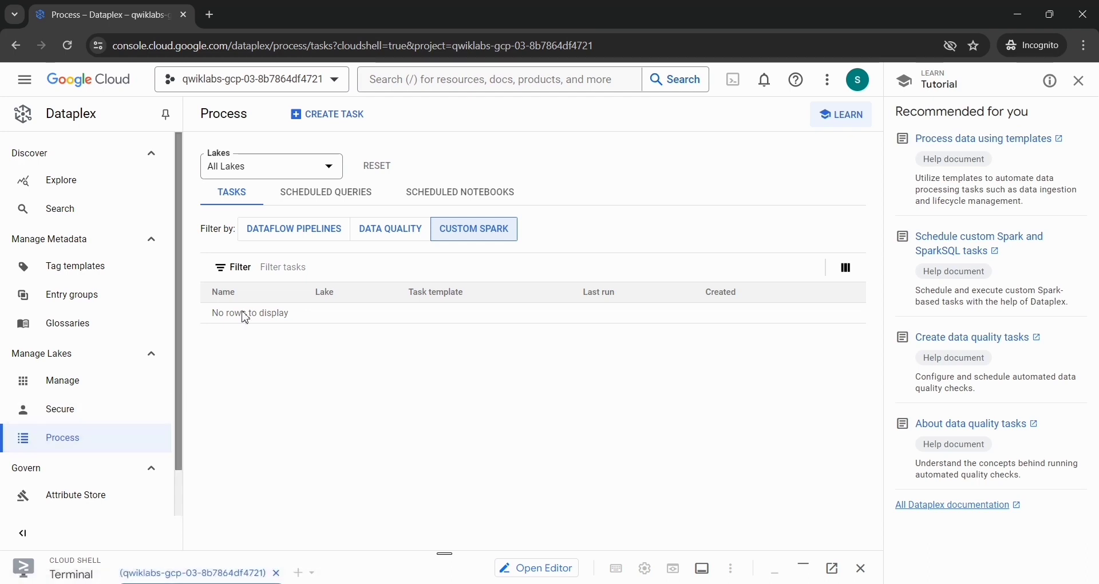
{"action": "left_click", "coordinate": [329, 134]}
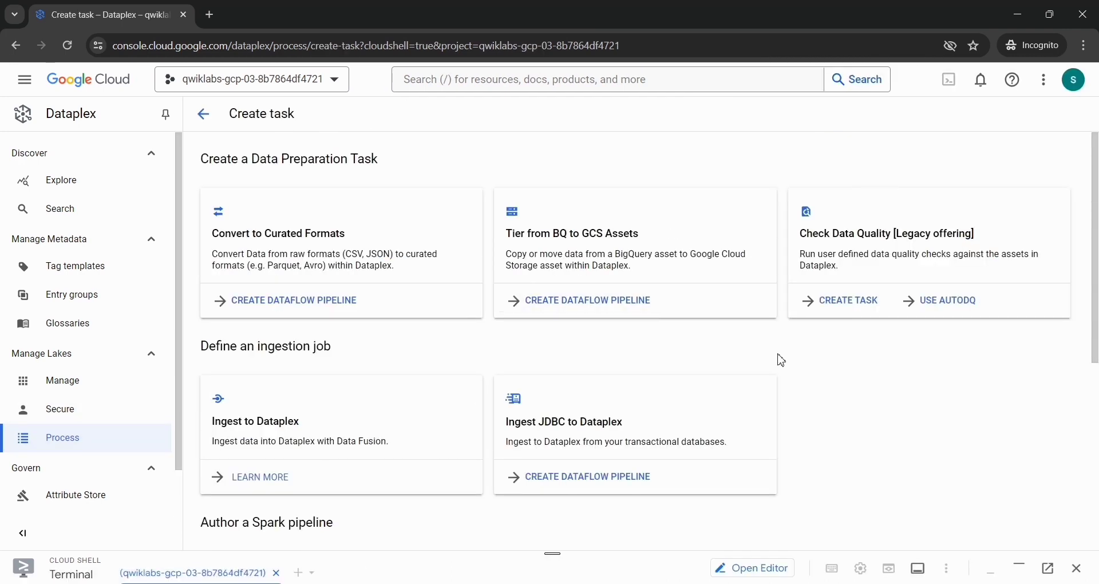
{"action": "left_click", "coordinate": [840, 313]}
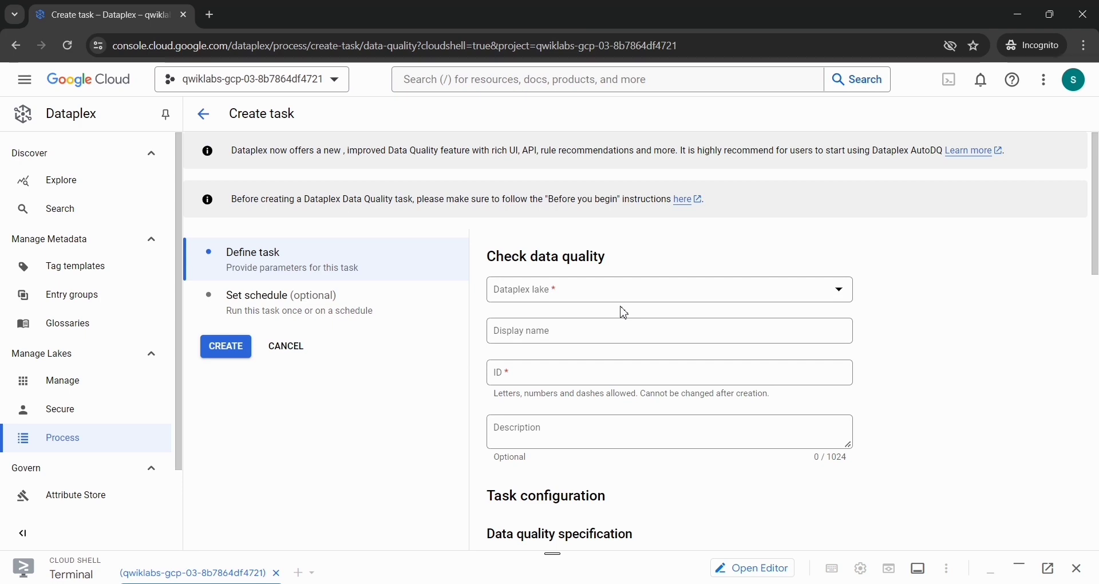
Step: Enter the lab's display name Customer Data Quality Job for the task and select ecommerce-lake as the Dataplex lake
{"action": "key", "text": "alt+Tab"}
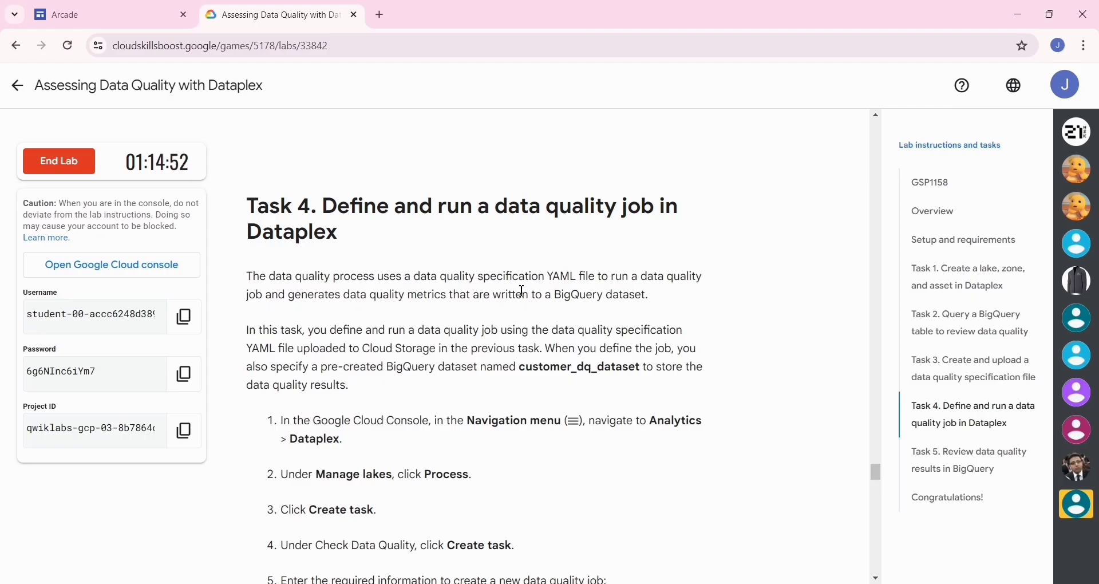
{"action": "scroll", "coordinate": [522, 291], "scroll_direction": "down", "scroll_amount": 8}
{"action": "right_click", "coordinate": [522, 293]}
{"action": "left_click", "coordinate": [664, 273]}
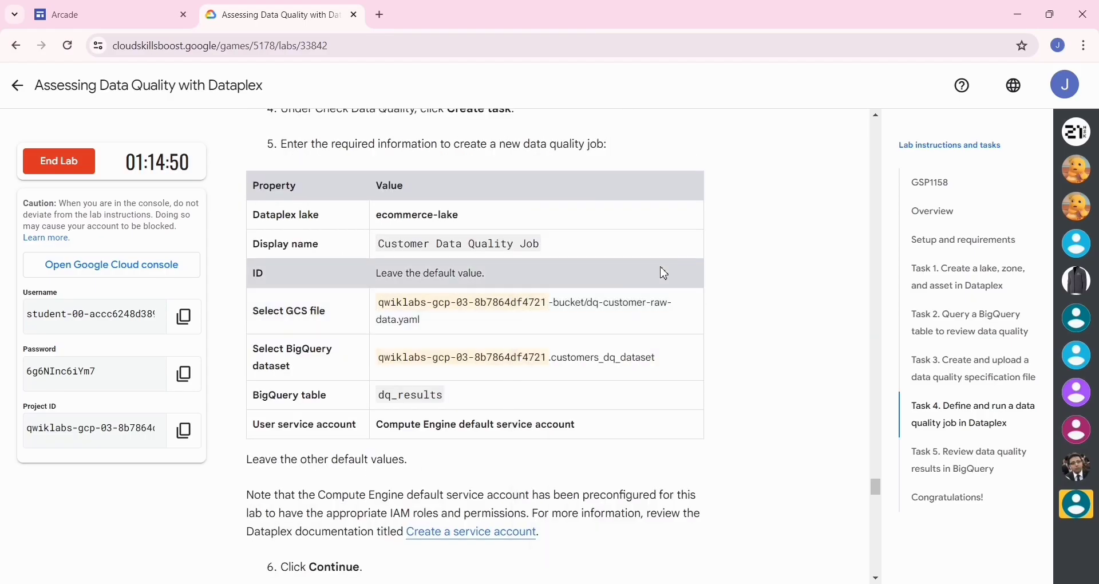
{"action": "scroll", "coordinate": [663, 273], "scroll_direction": "up", "scroll_amount": 3}
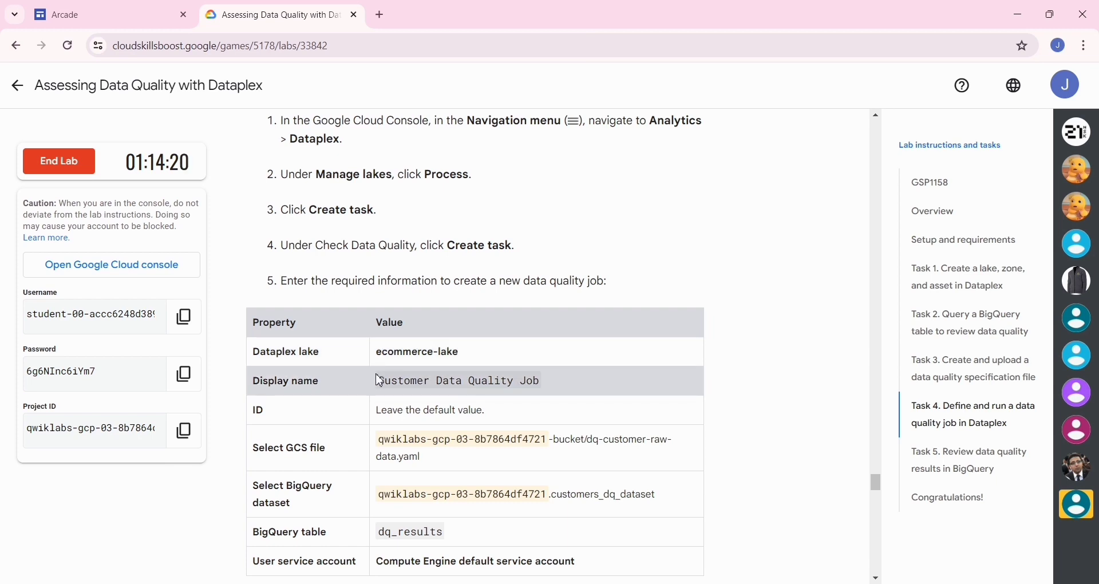
{"action": "left_click_drag", "start_coordinate": [428, 379], "coordinate": [536, 389]}
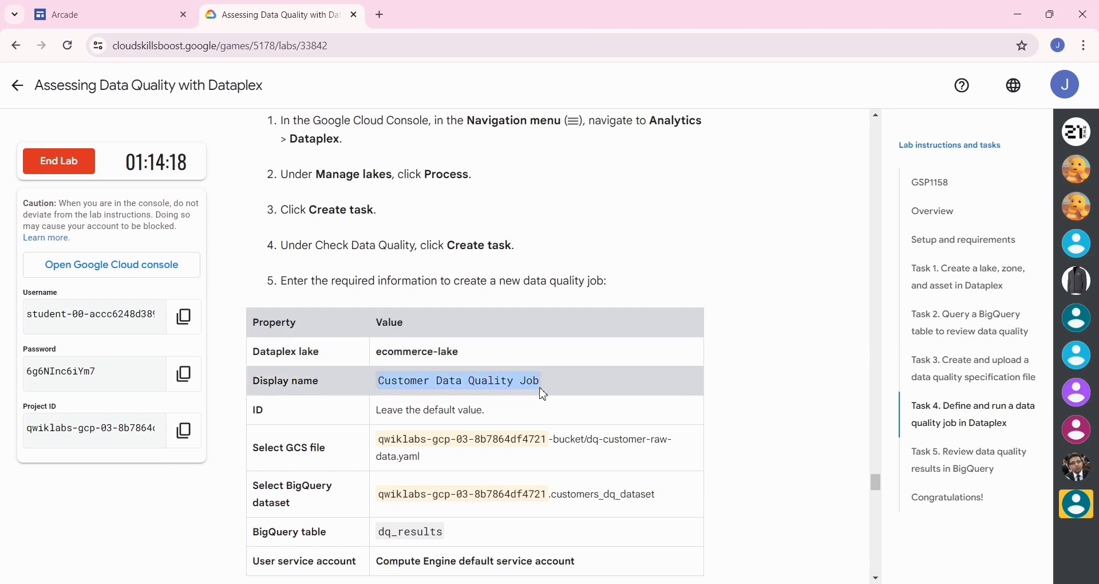
{"action": "key", "text": "alt+Tab"}
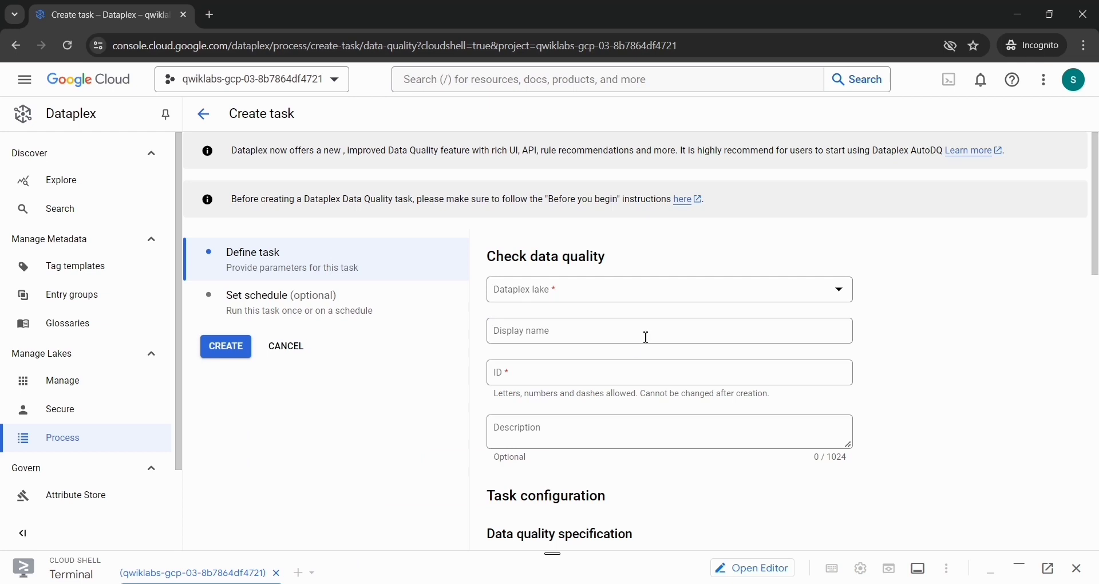
{"action": "left_click", "coordinate": [583, 334]}
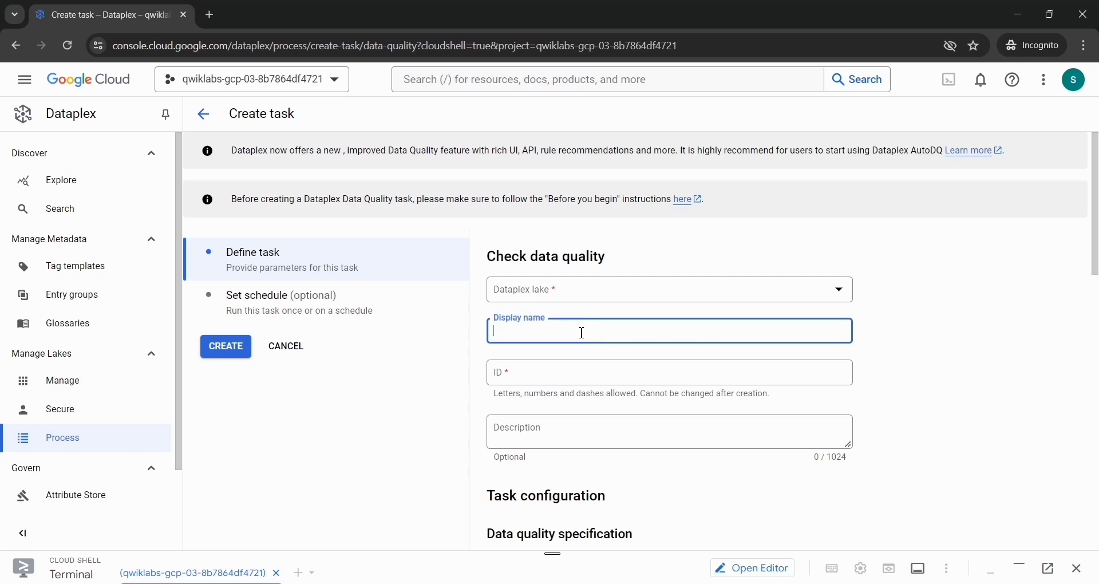
{"action": "type", "text": "Customer Data Quality Job"}
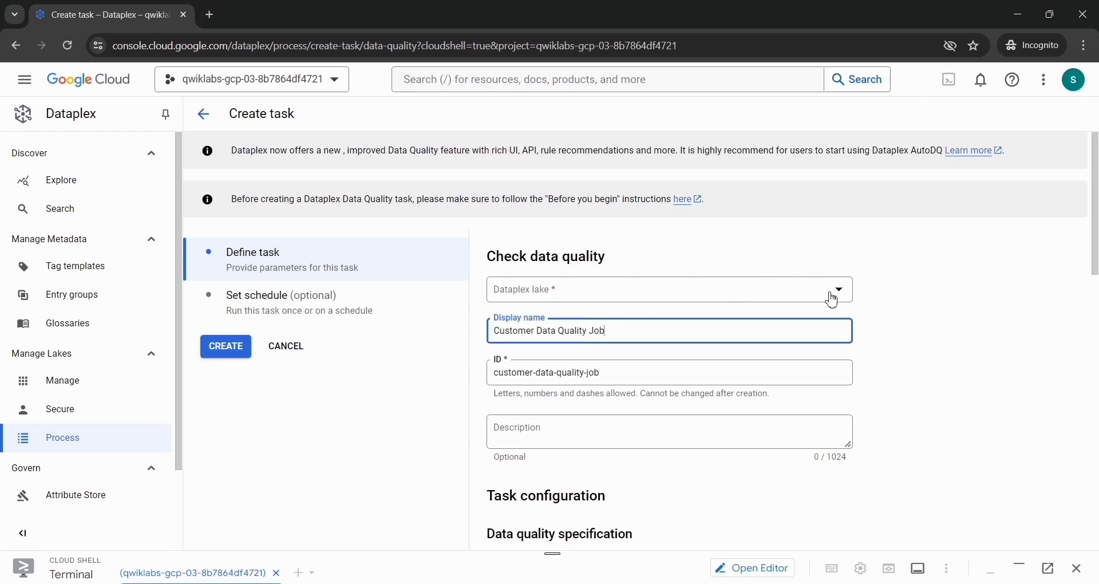
{"action": "left_click", "coordinate": [833, 299]}
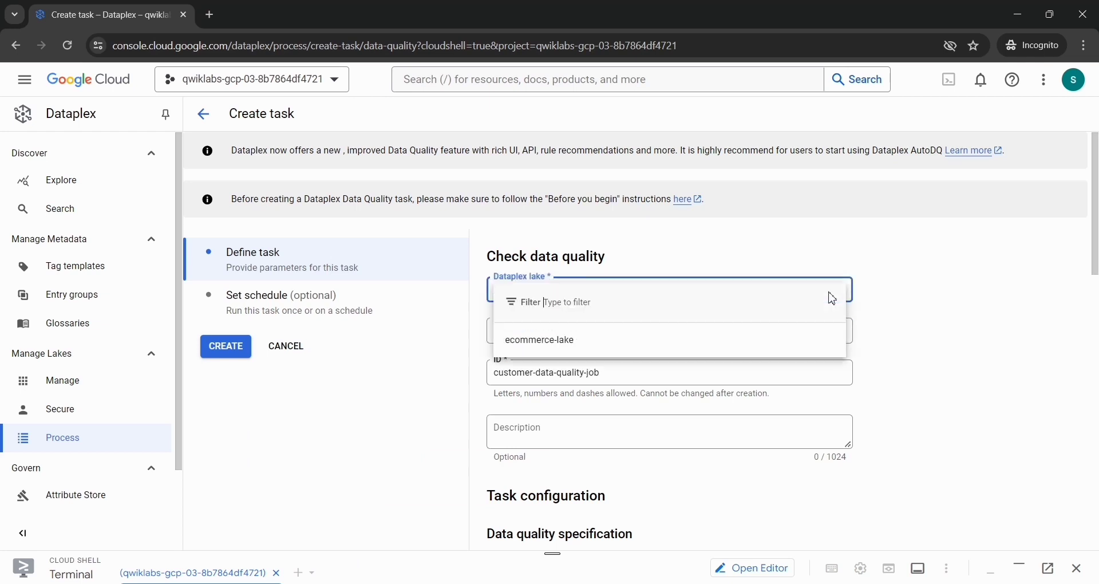
{"action": "left_click", "coordinate": [608, 343]}
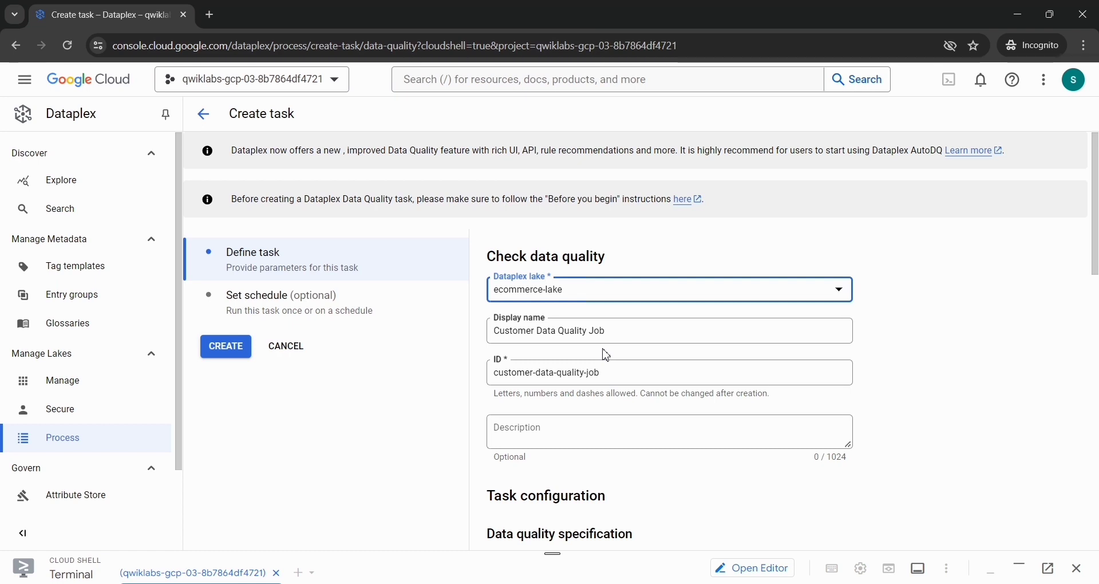
Step: Choose dq-customer-raw-data.yaml from the project's Cloud Storage bucket as the data quality specification file
{"action": "scroll", "coordinate": [607, 355], "scroll_direction": "down", "scroll_amount": 4}
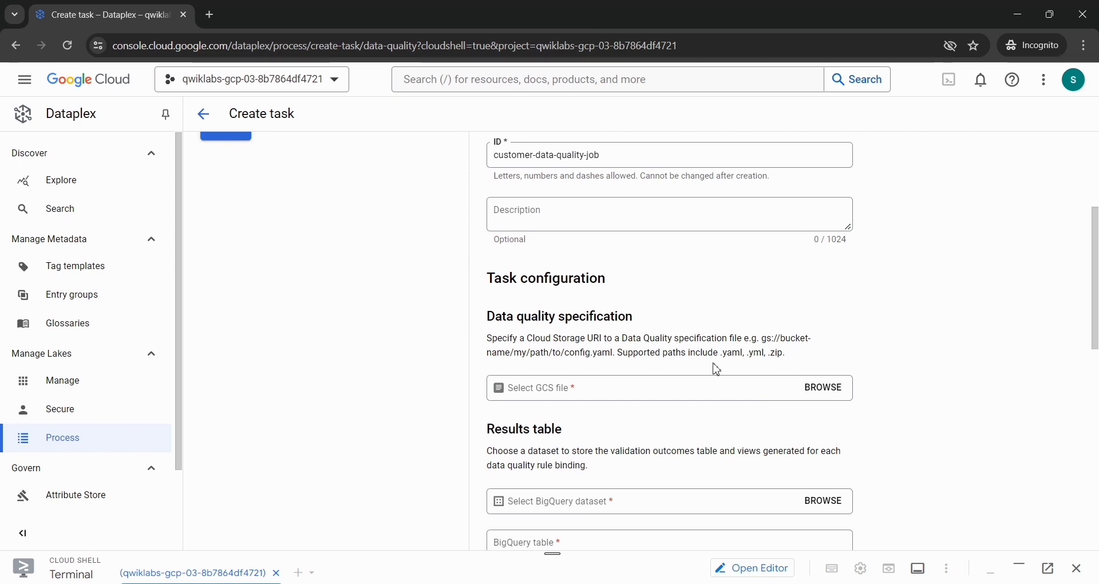
{"action": "left_click", "coordinate": [809, 399]}
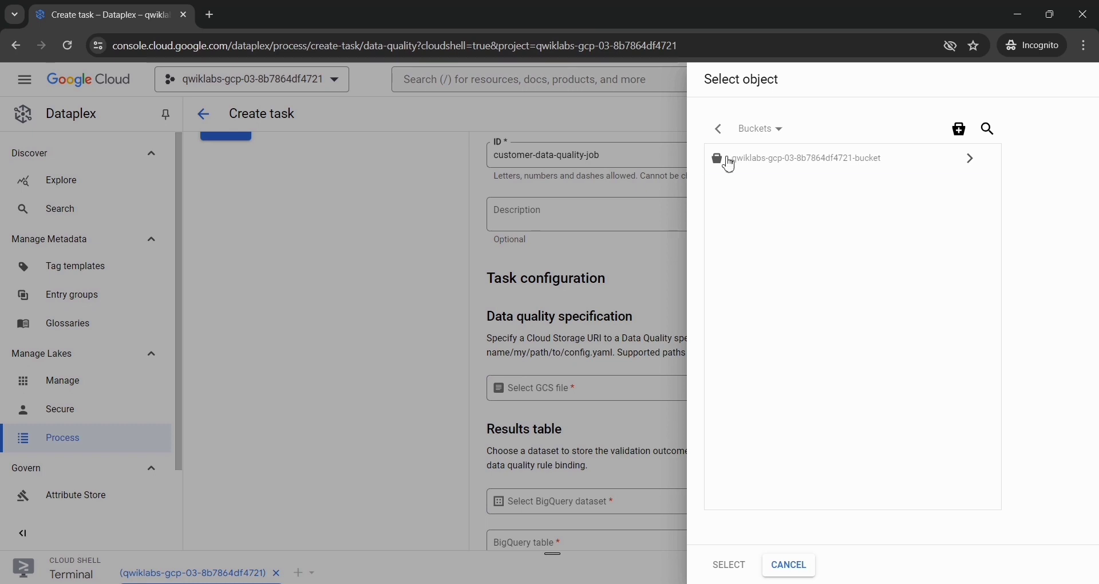
{"action": "left_click", "coordinate": [729, 165]}
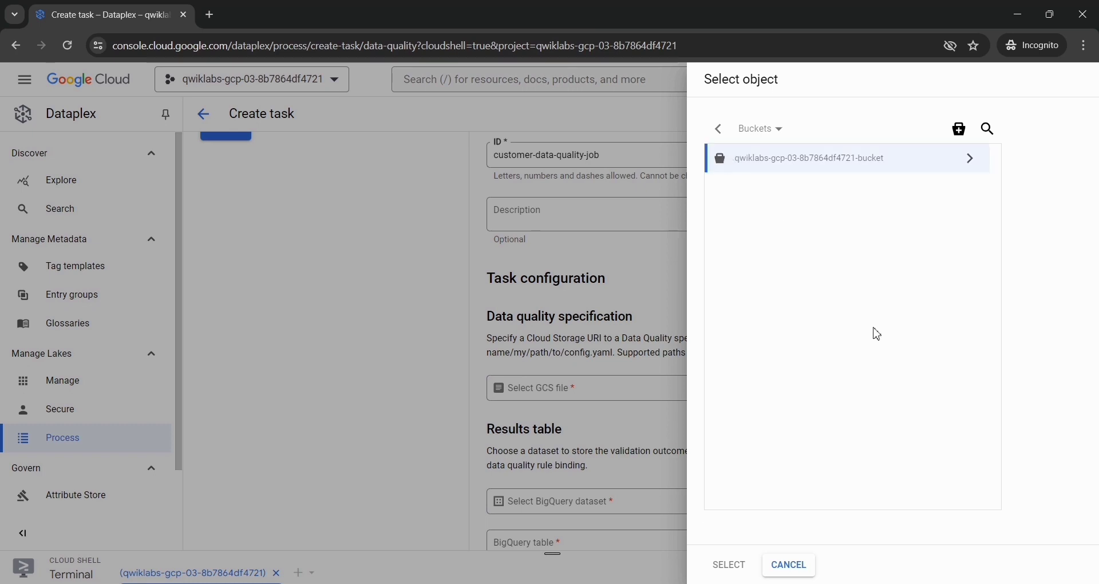
{"action": "left_click", "coordinate": [976, 162]}
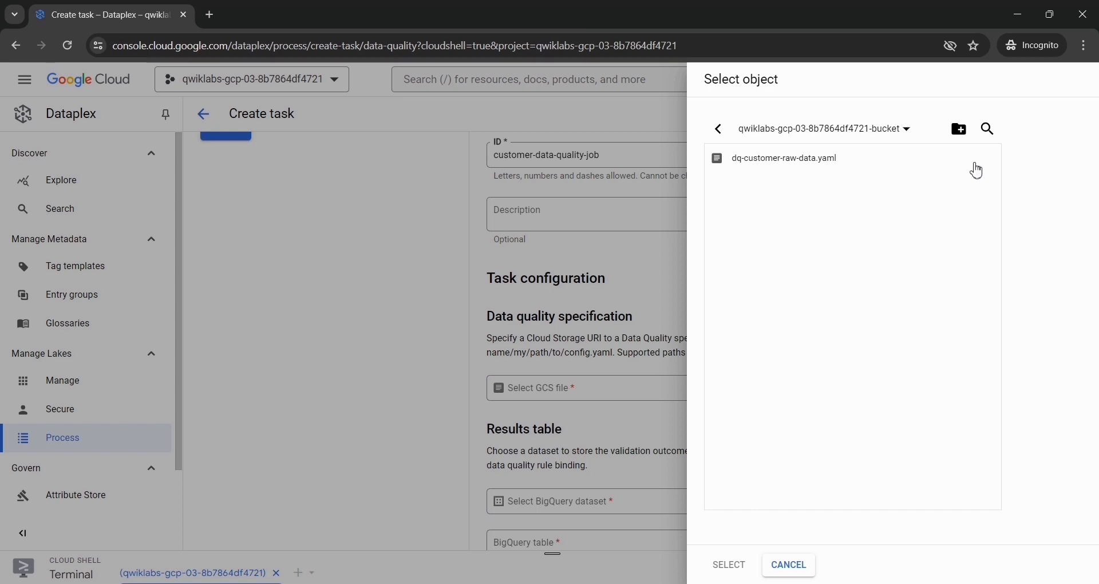
{"action": "left_click", "coordinate": [822, 167]}
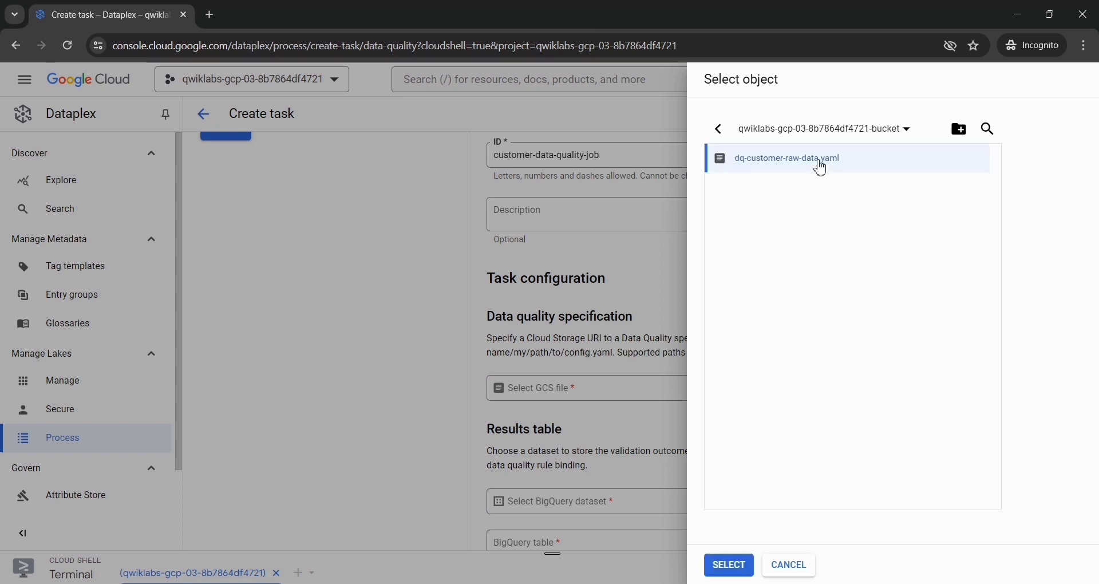
{"action": "left_click", "coordinate": [729, 566]}
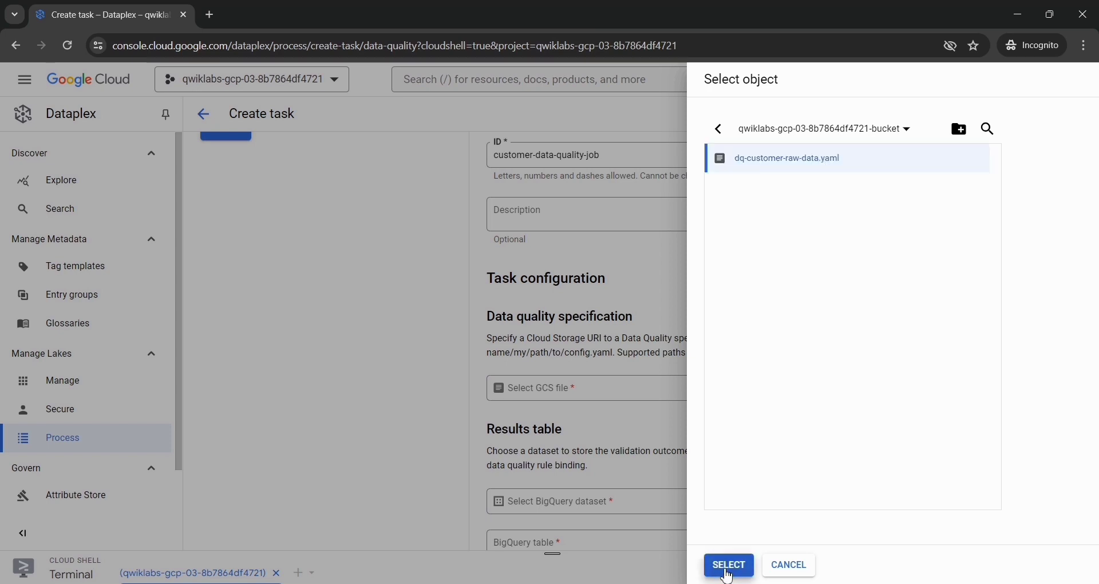
Step: Select customers_dq_dataset as the BigQuery dataset for the task's validation results
{"action": "scroll", "coordinate": [575, 446], "scroll_direction": "down", "scroll_amount": 2}
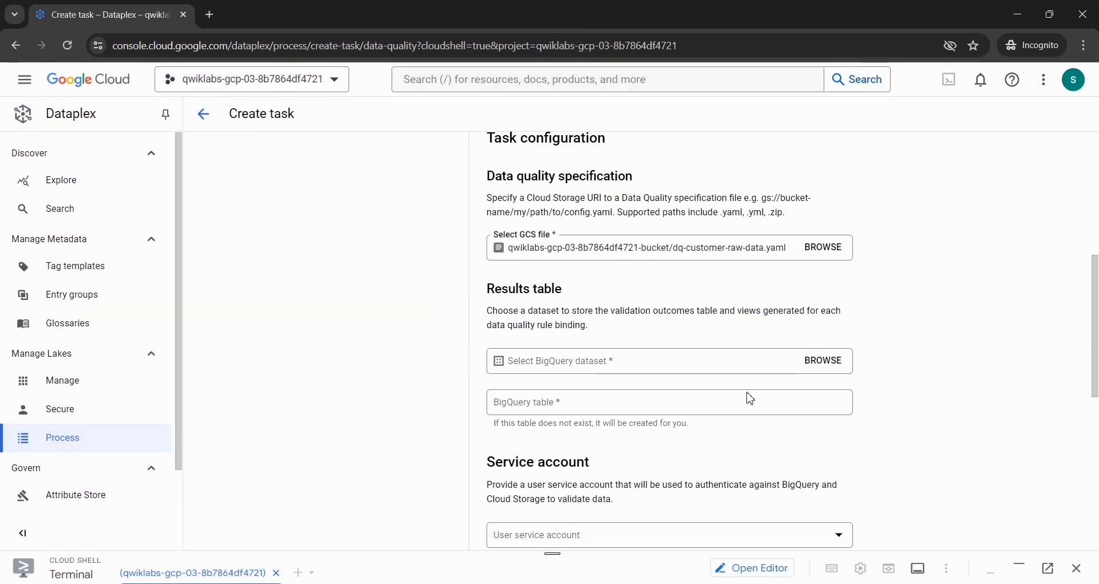
{"action": "left_click", "coordinate": [828, 373]}
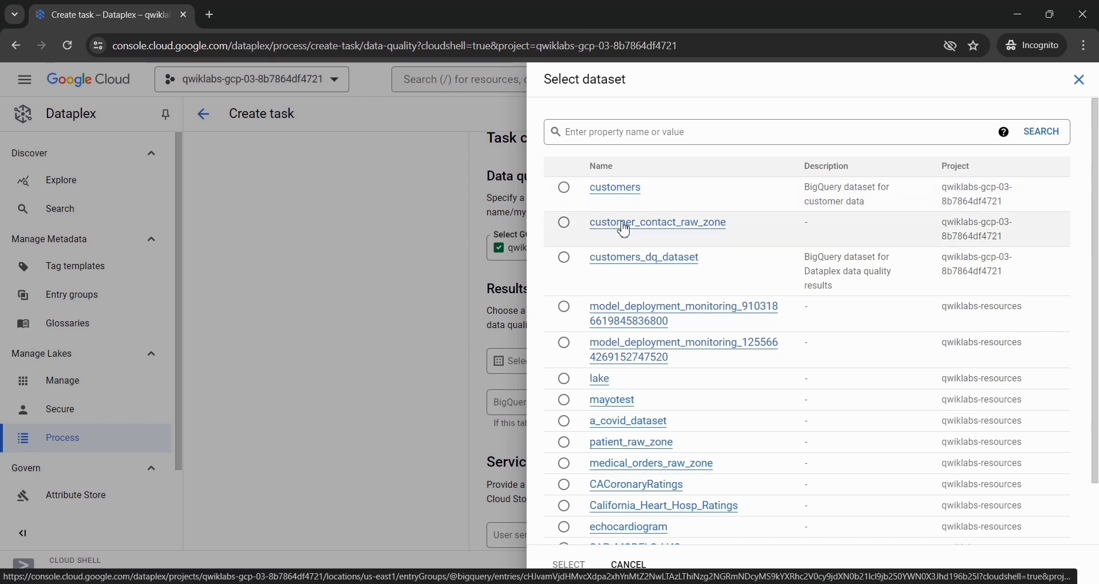
{"action": "left_click", "coordinate": [563, 264]}
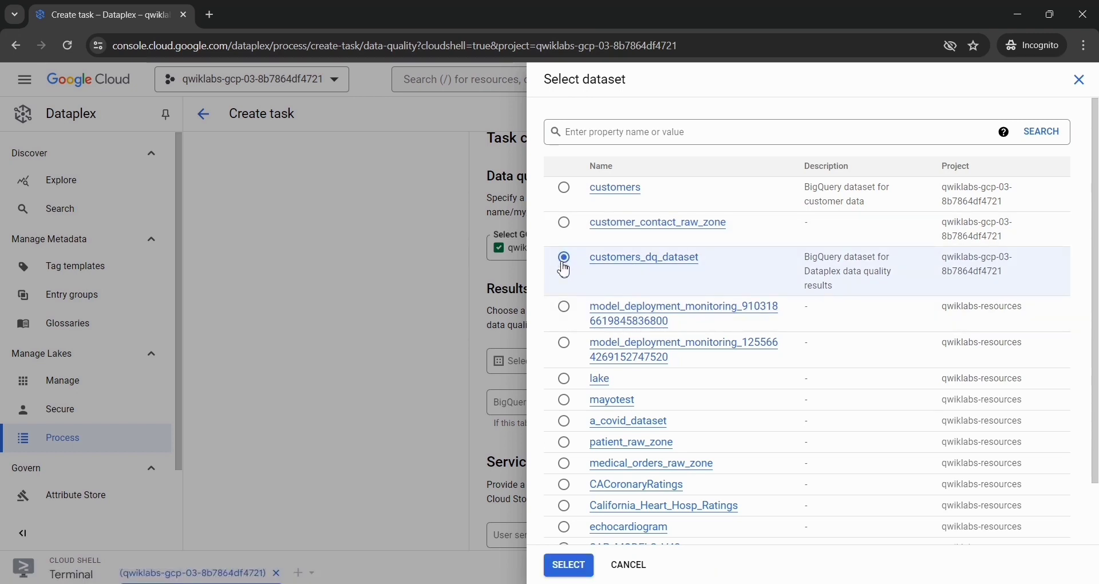
{"action": "left_click", "coordinate": [569, 565]}
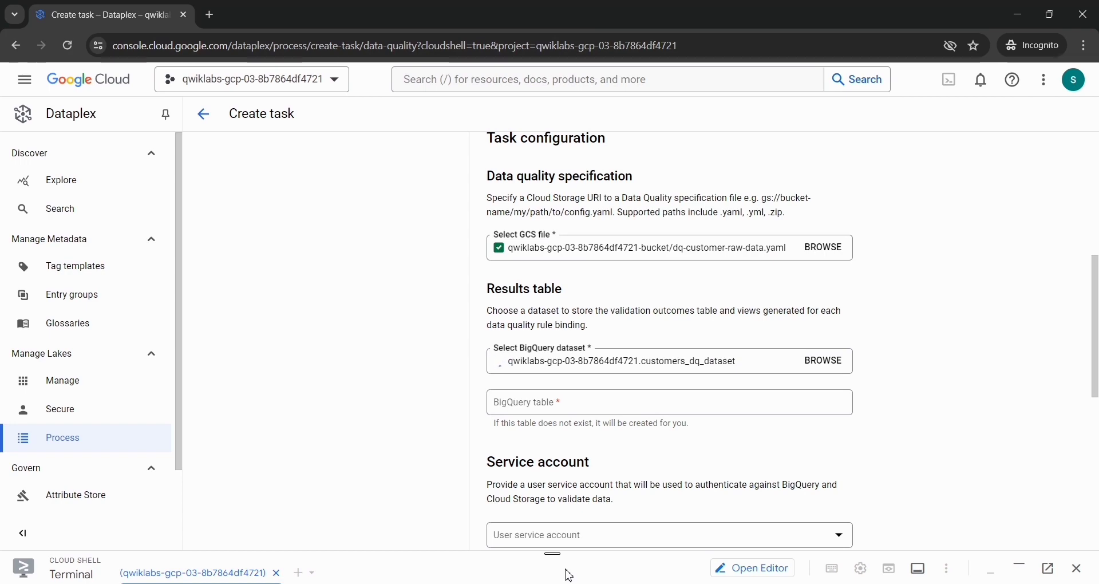
Step: Copy the BigQuery table name dq_results from the lab instructions and enter it as the results table in the Dataplex task
{"action": "key", "text": "alt+Tab"}
{"action": "scroll", "coordinate": [472, 384], "scroll_direction": "down", "scroll_amount": 3}
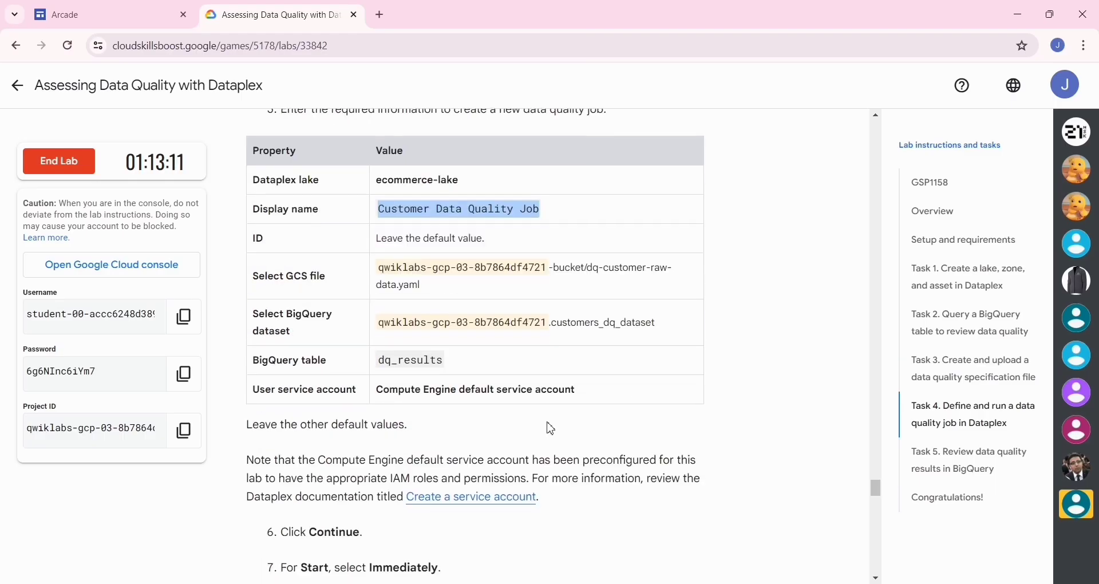
{"action": "left_click_drag", "start_coordinate": [447, 322], "coordinate": [379, 323]}
{"action": "key", "text": "ctrl+c"}
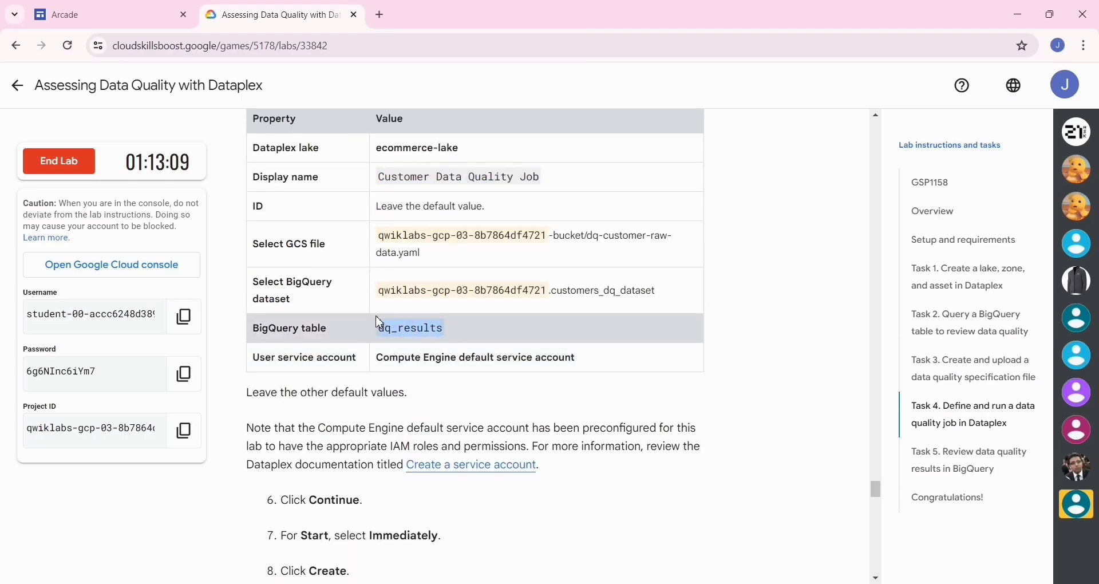
{"action": "key", "text": "alt+Tab"}
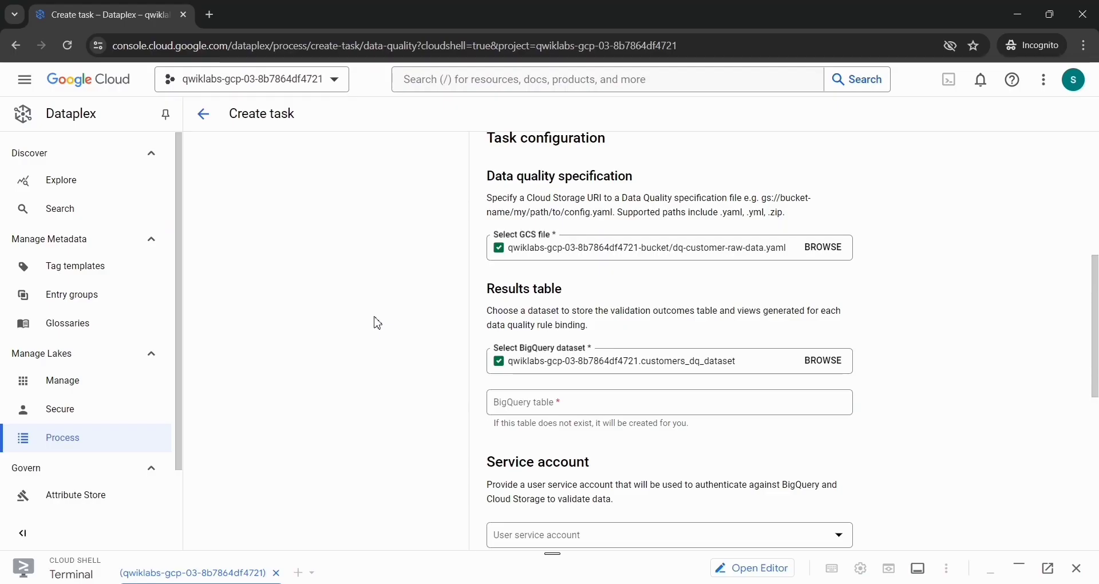
{"action": "scroll", "coordinate": [750, 375], "scroll_direction": "down", "scroll_amount": 2}
{"action": "left_click", "coordinate": [579, 295]}
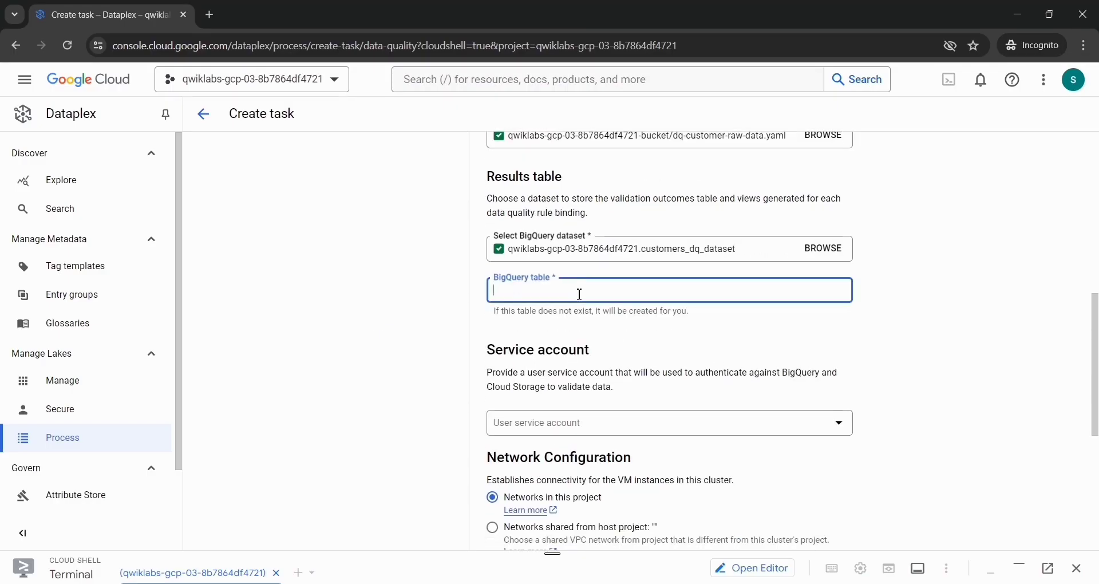
{"action": "key", "text": "ctrl+v"}
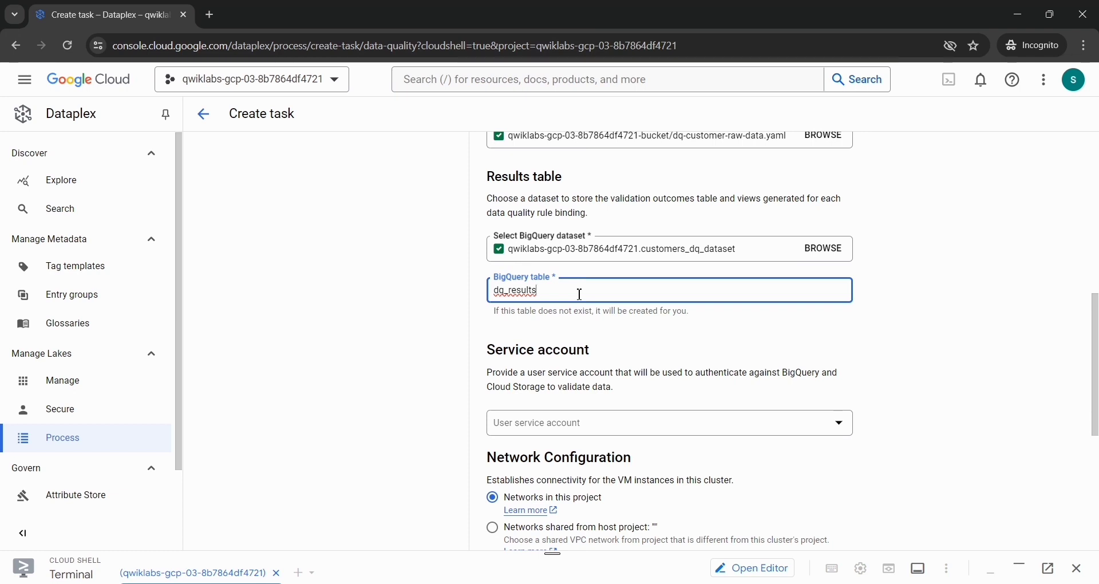
Step: Set the task's user service account to Compute Engine default service account
{"action": "scroll", "coordinate": [579, 294], "scroll_direction": "down", "scroll_amount": 2}
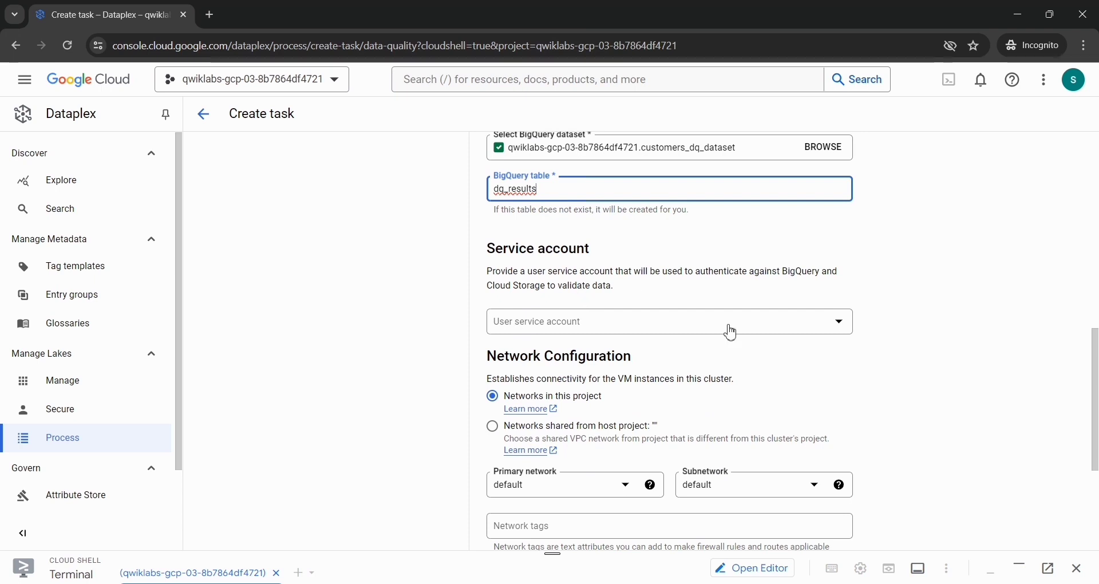
{"action": "left_click", "coordinate": [846, 335]}
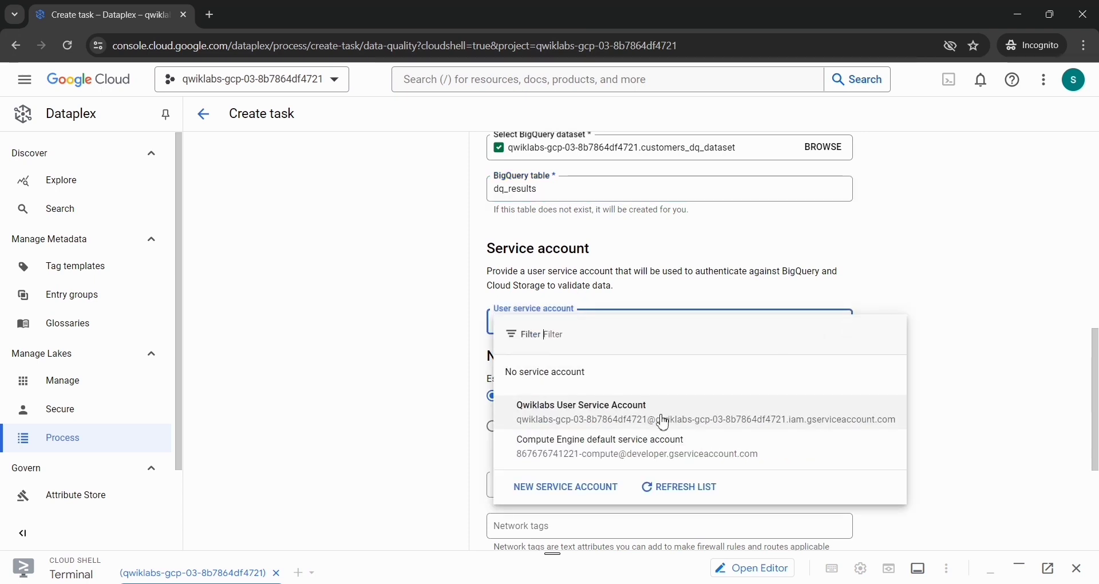
{"action": "left_click", "coordinate": [621, 460]}
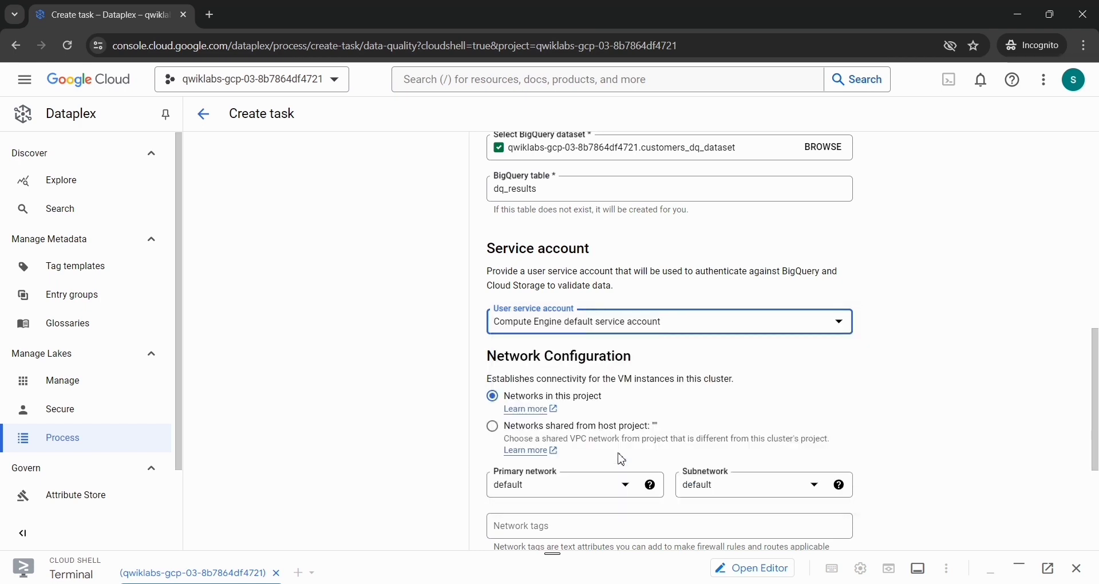
Step: Continue to the schedule with the default network settings and create the task to run once, starting immediately
{"action": "scroll", "coordinate": [621, 460], "scroll_direction": "down", "scroll_amount": 4}
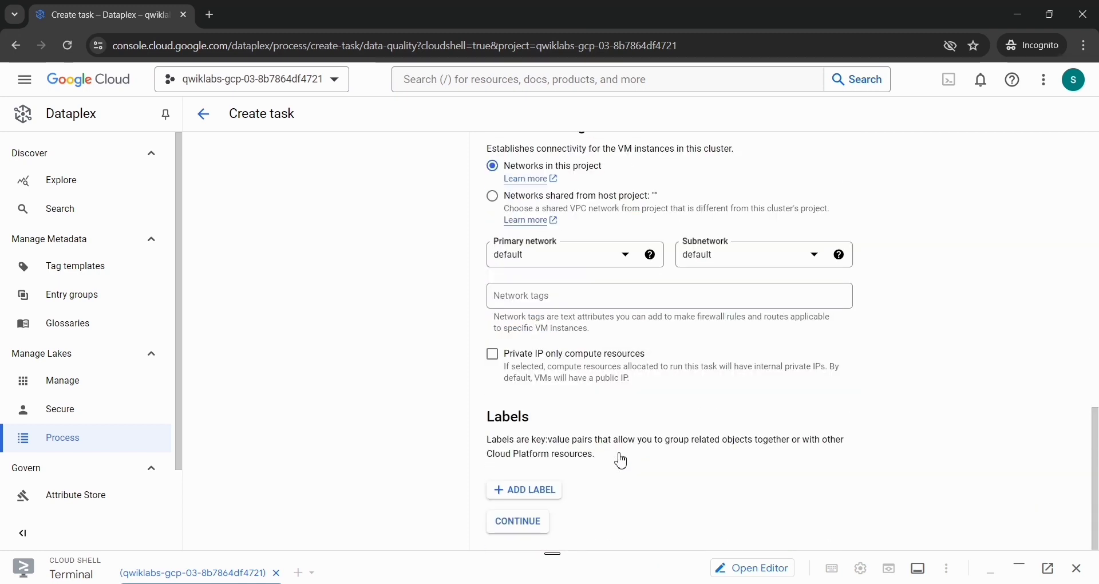
{"action": "left_click", "coordinate": [520, 528]}
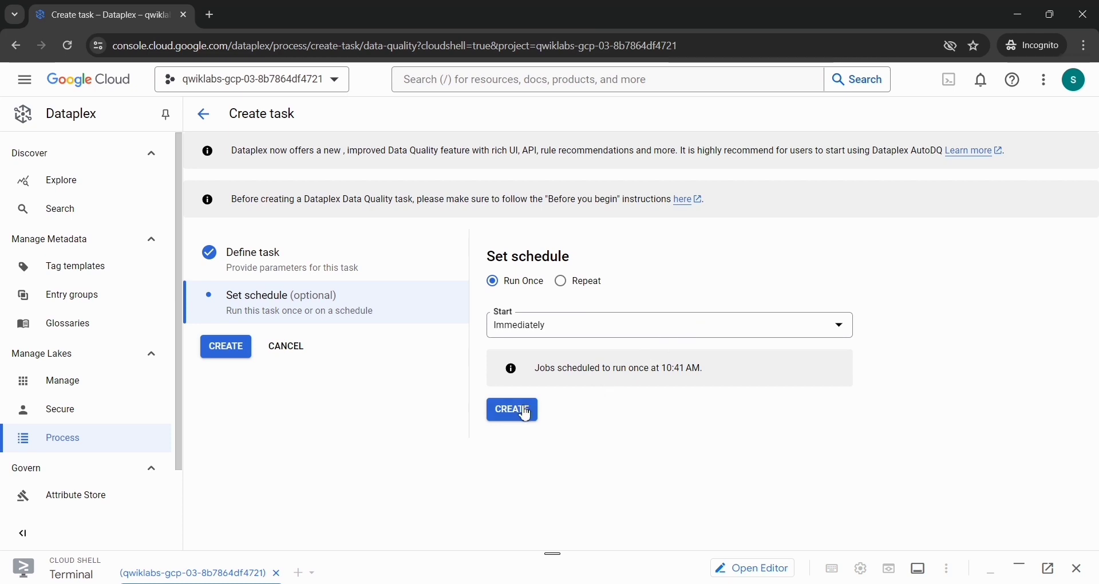
{"action": "left_click", "coordinate": [523, 410]}
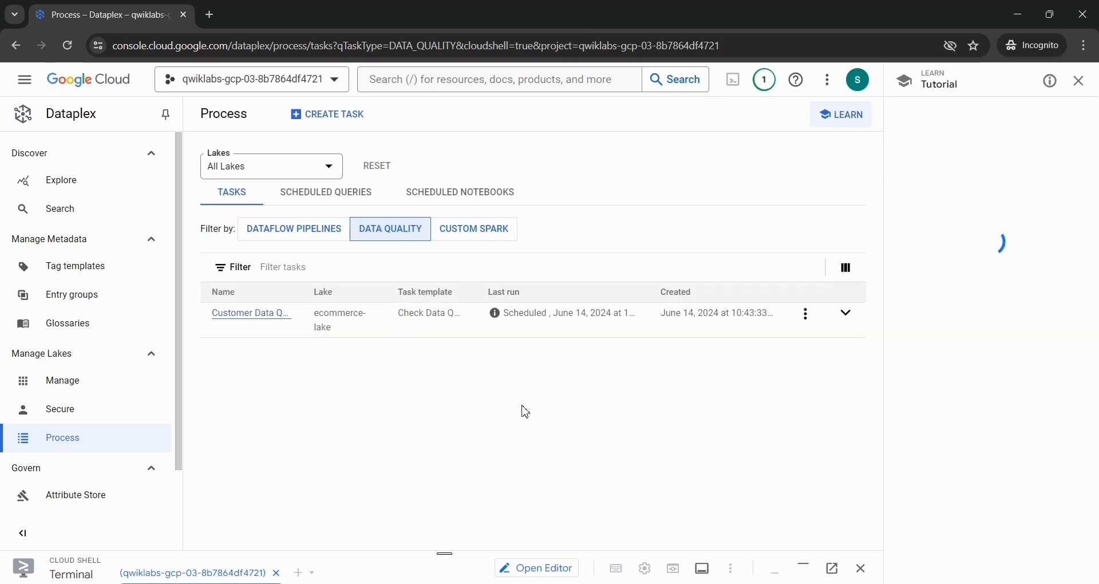
Step: Switch to the lab instructions and check progress for the objective Define and run a data quality job in Dataplex, retrying once
{"action": "key", "text": "alt+Tab"}
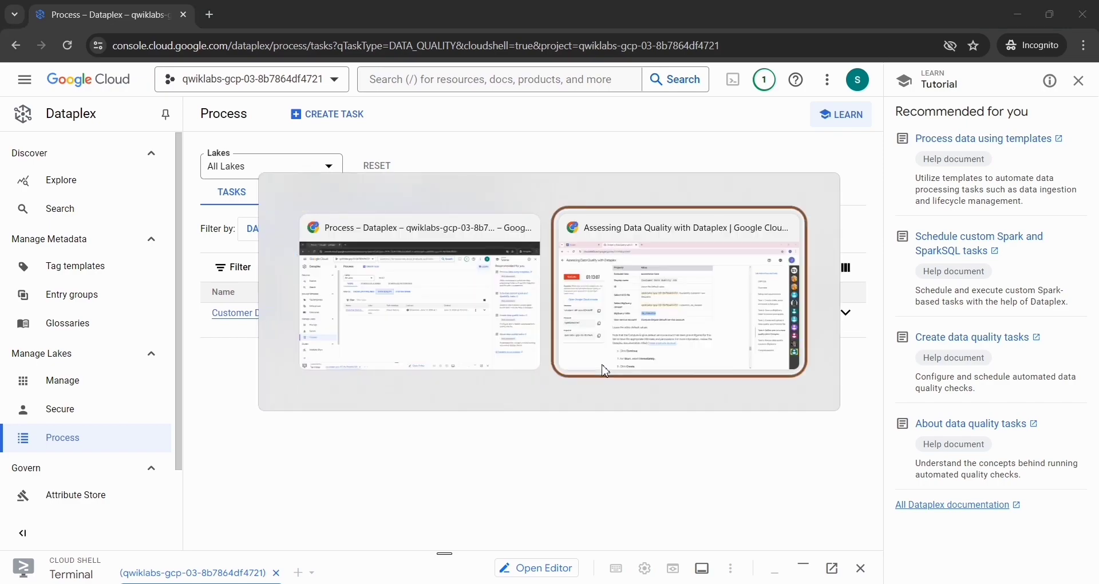
{"action": "scroll", "coordinate": [601, 368], "scroll_direction": "down", "scroll_amount": 12}
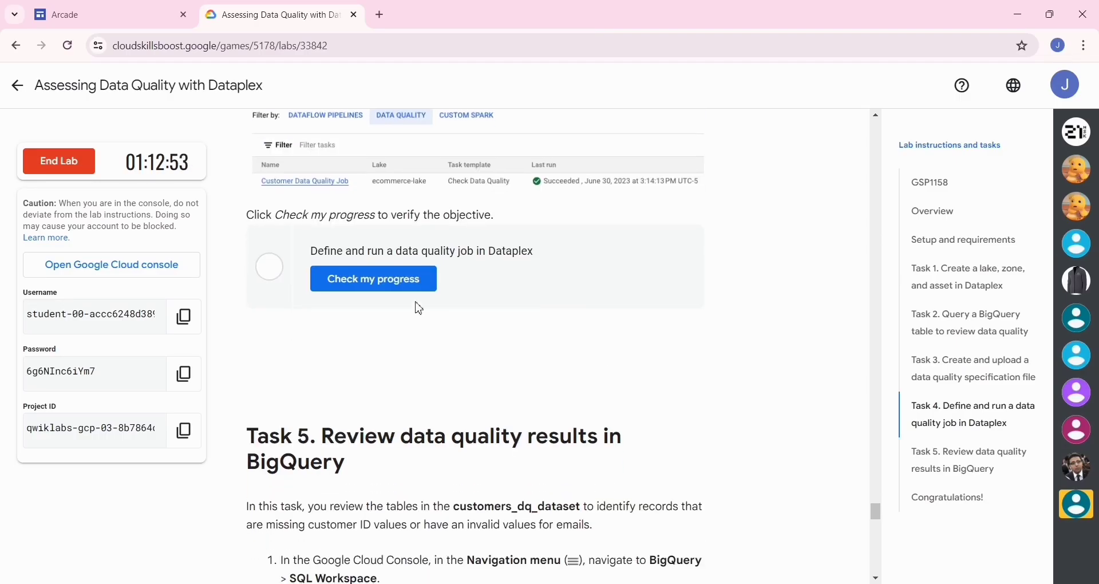
{"action": "left_click", "coordinate": [404, 290]}
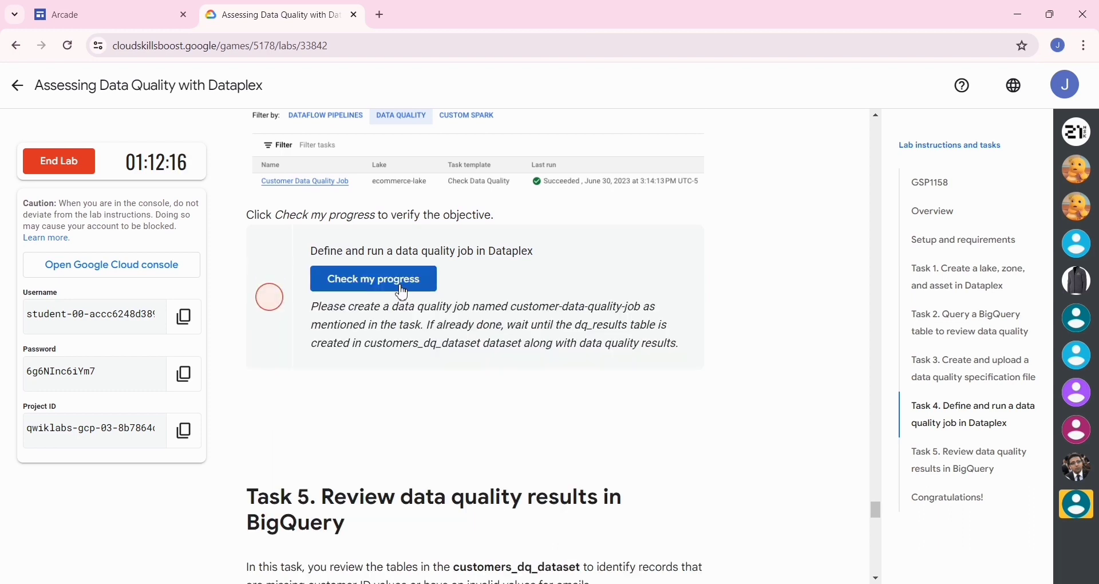
{"action": "left_click", "coordinate": [402, 292]}
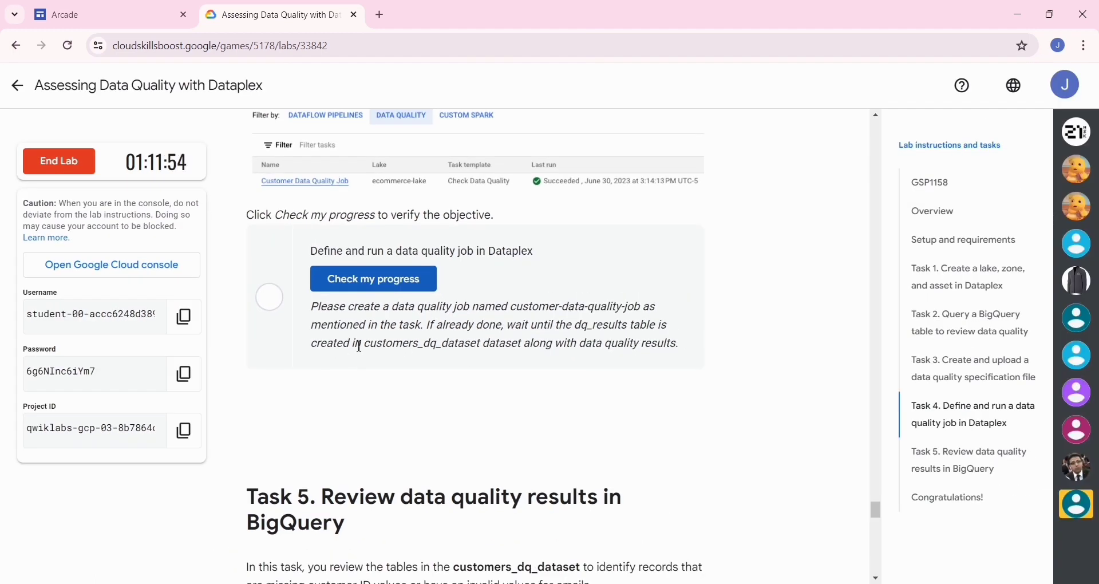
Step: Return to the Dataplex Process page and open the scheduled run of Customer Data Quality Job
{"action": "key", "text": "alt+Tab"}
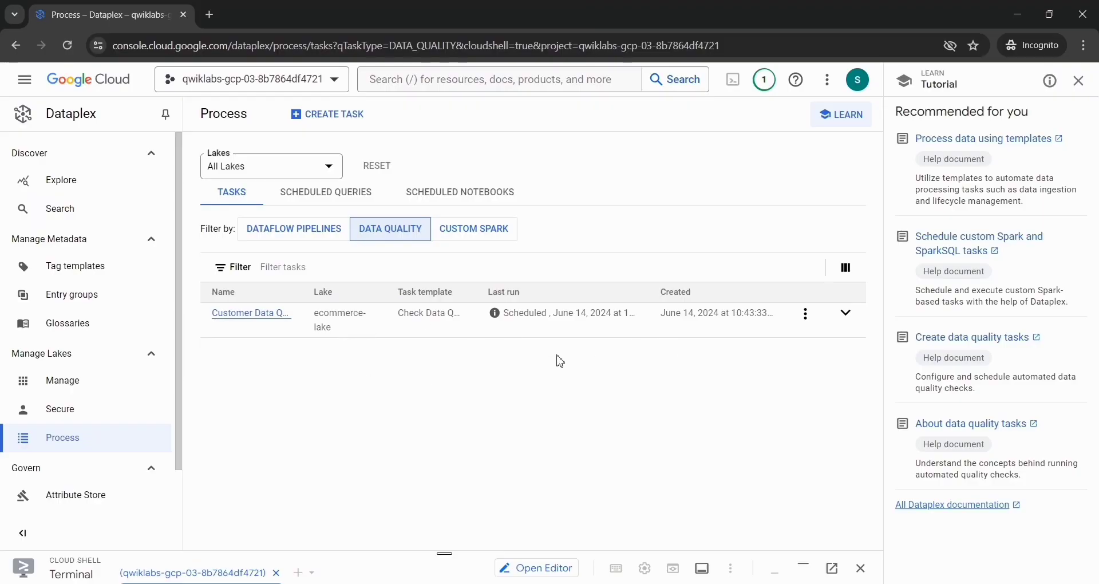
{"action": "left_click", "coordinate": [244, 318]}
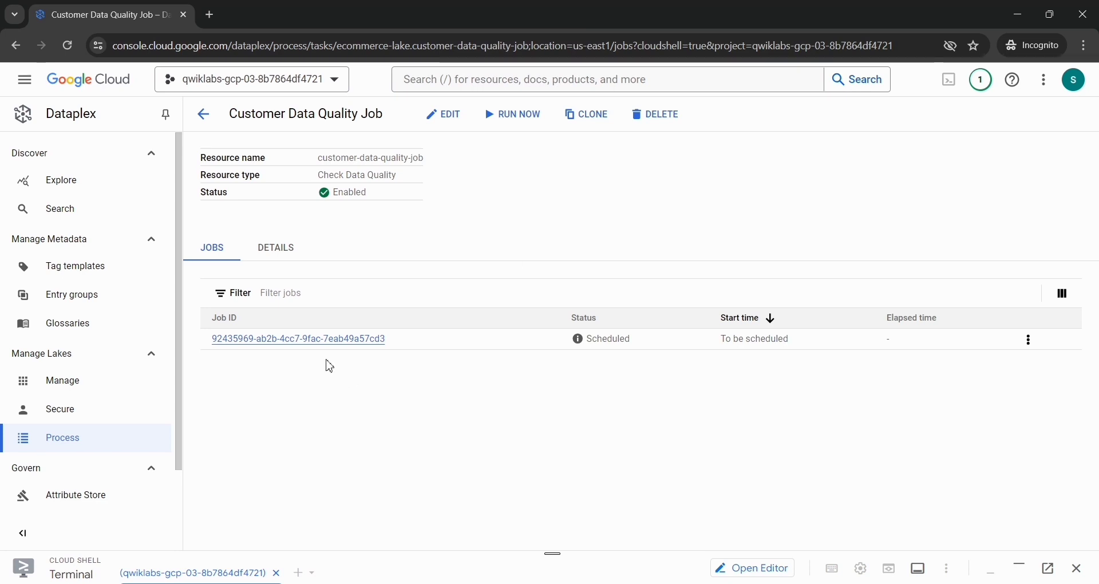
{"action": "left_click", "coordinate": [322, 344]}
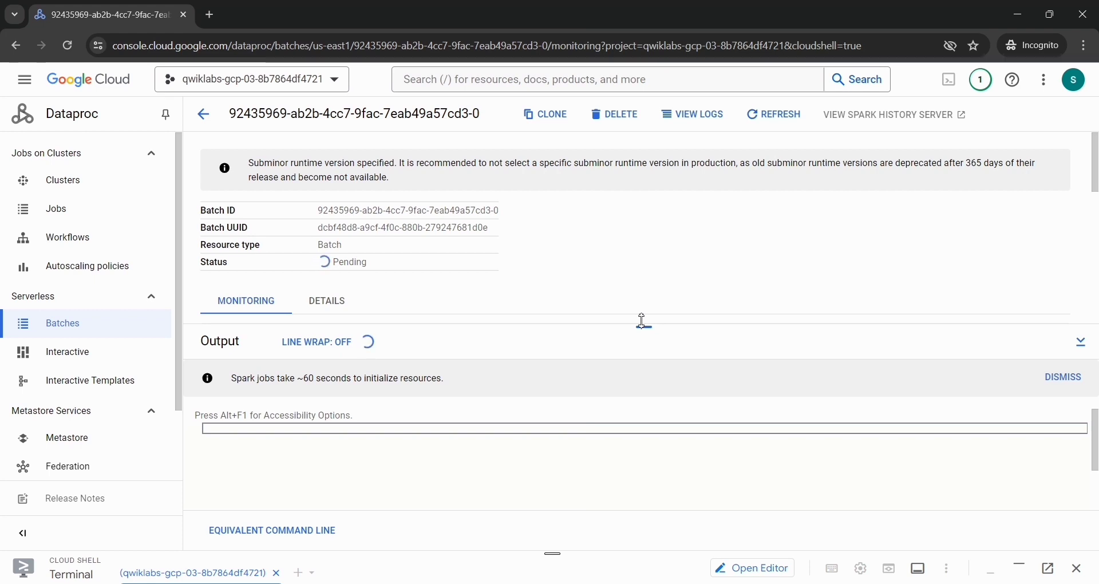
Step: Examine the Dataproc batch's status, monitoring chart and output against the lab's progress note, and refresh the batch
{"action": "scroll", "coordinate": [531, 291], "scroll_direction": "down", "scroll_amount": 5}
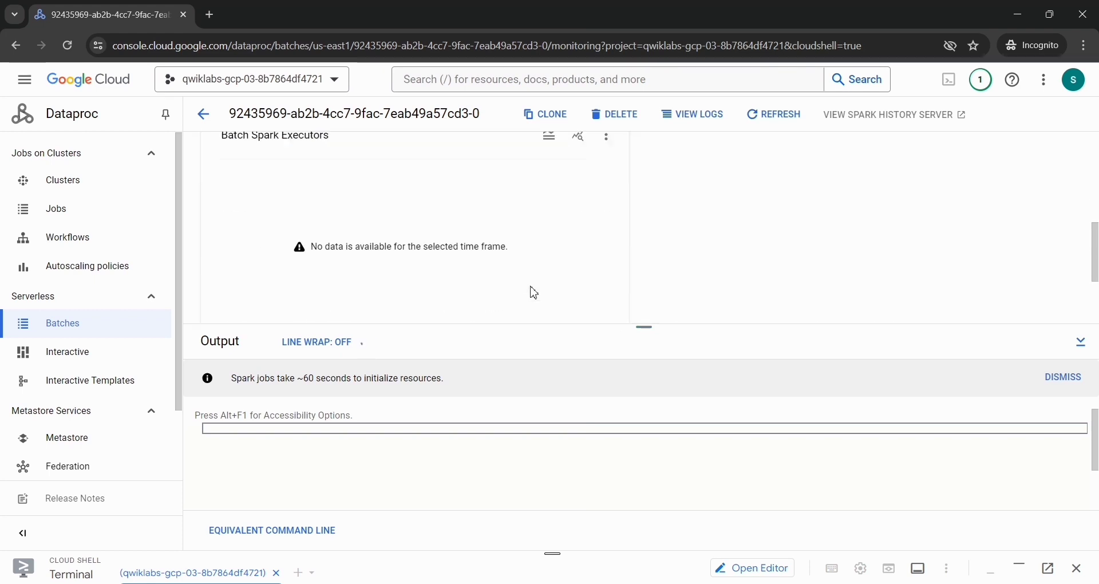
{"action": "scroll", "coordinate": [532, 291], "scroll_direction": "down", "scroll_amount": 2}
{"action": "key", "text": "alt+Tab"}
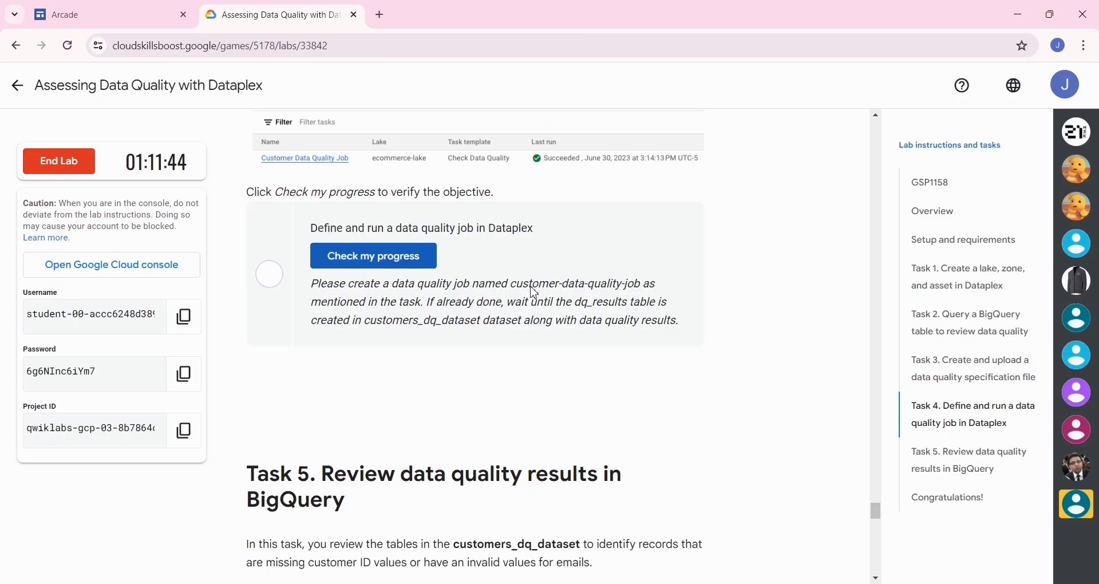
{"action": "key", "text": "alt+Tab"}
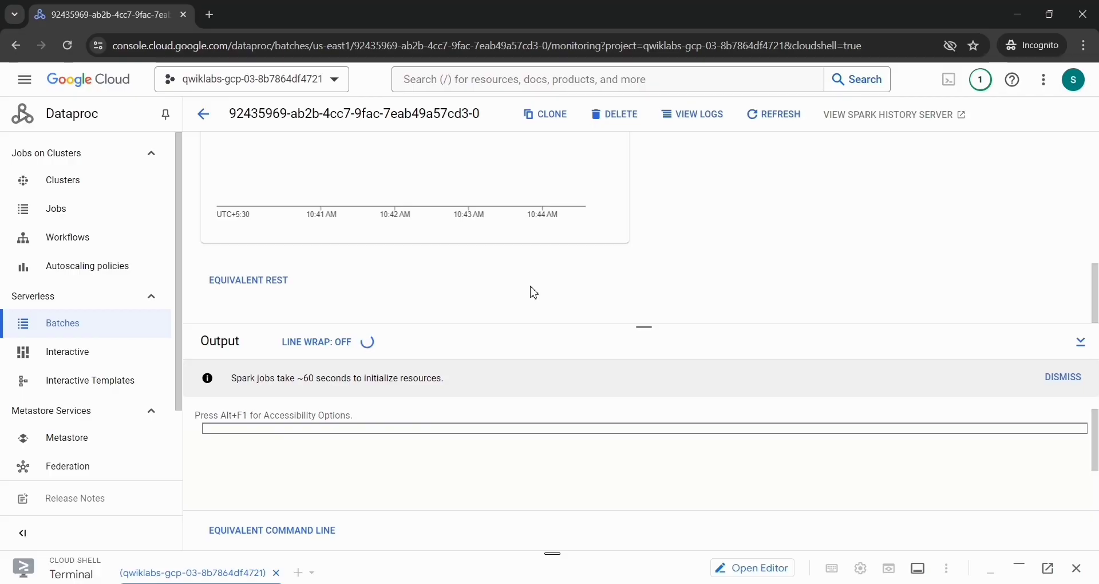
{"action": "scroll", "coordinate": [533, 293], "scroll_direction": "up", "scroll_amount": 5}
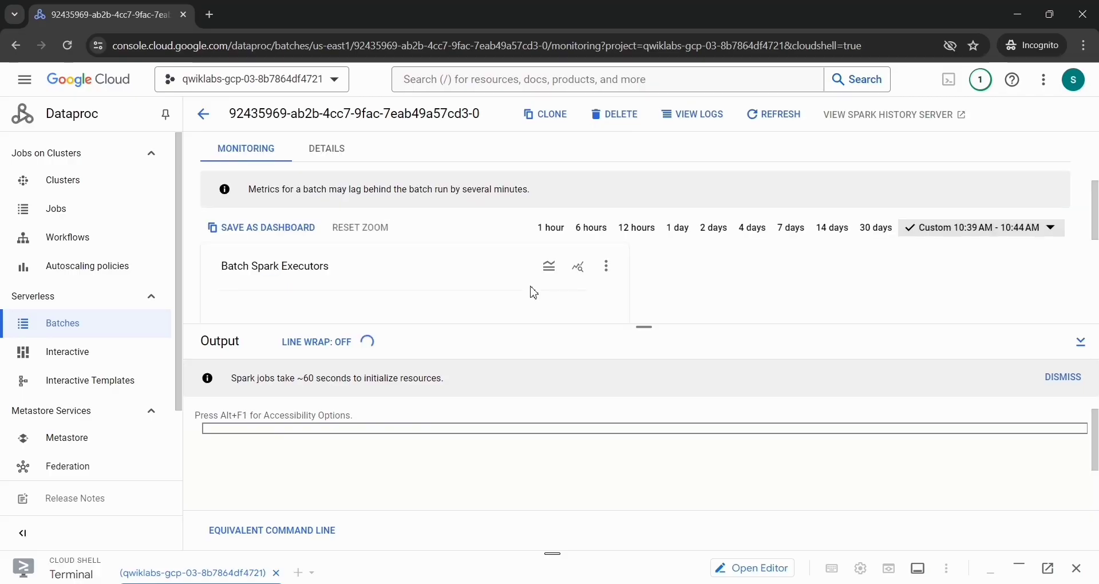
{"action": "scroll", "coordinate": [533, 293], "scroll_direction": "up", "scroll_amount": 1}
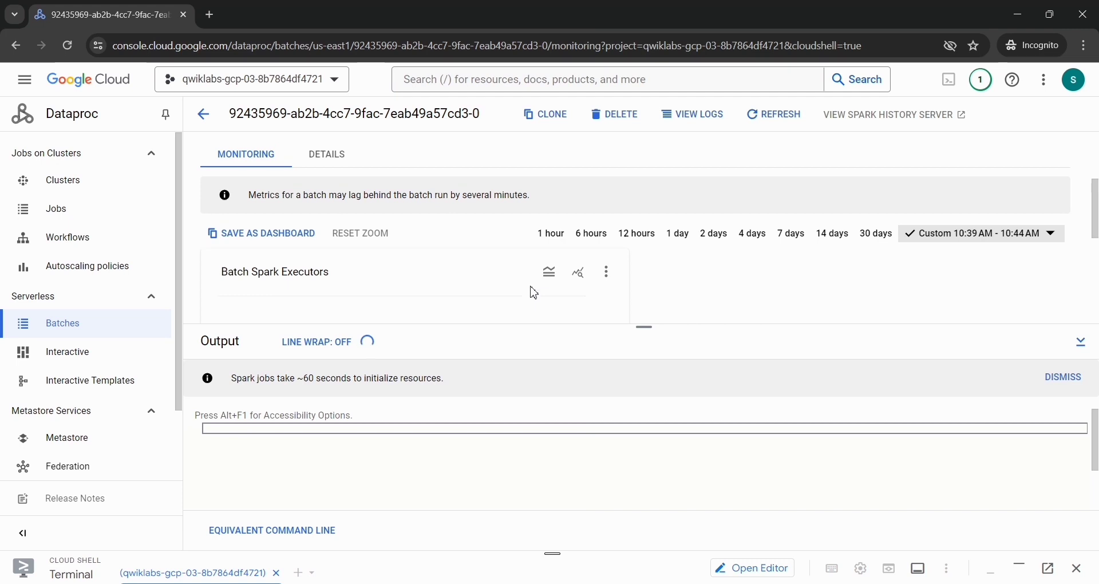
{"action": "scroll", "coordinate": [534, 292], "scroll_direction": "up", "scroll_amount": 3}
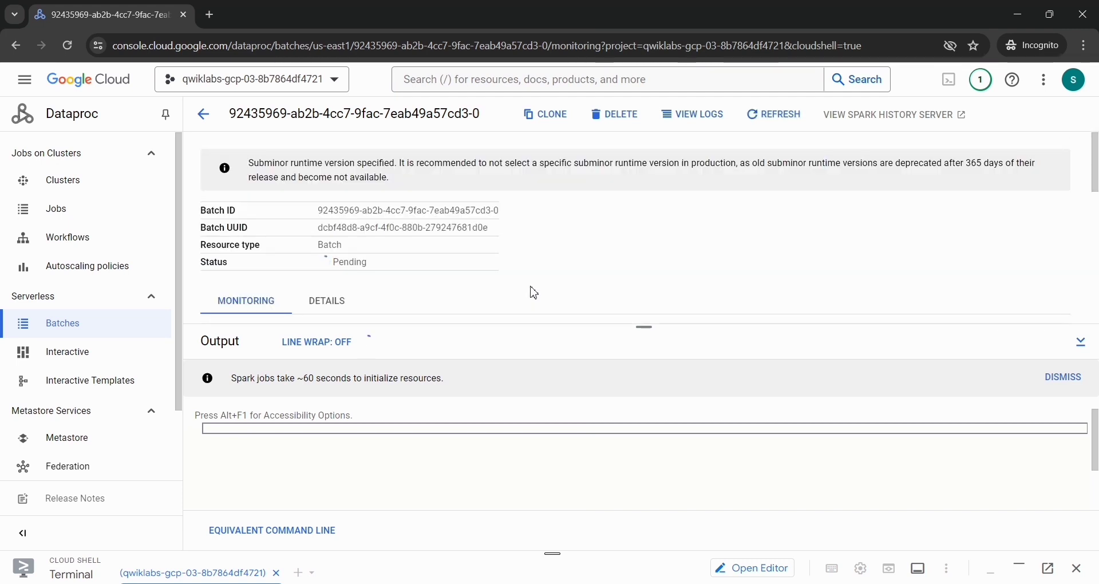
{"action": "left_click", "coordinate": [771, 117]}
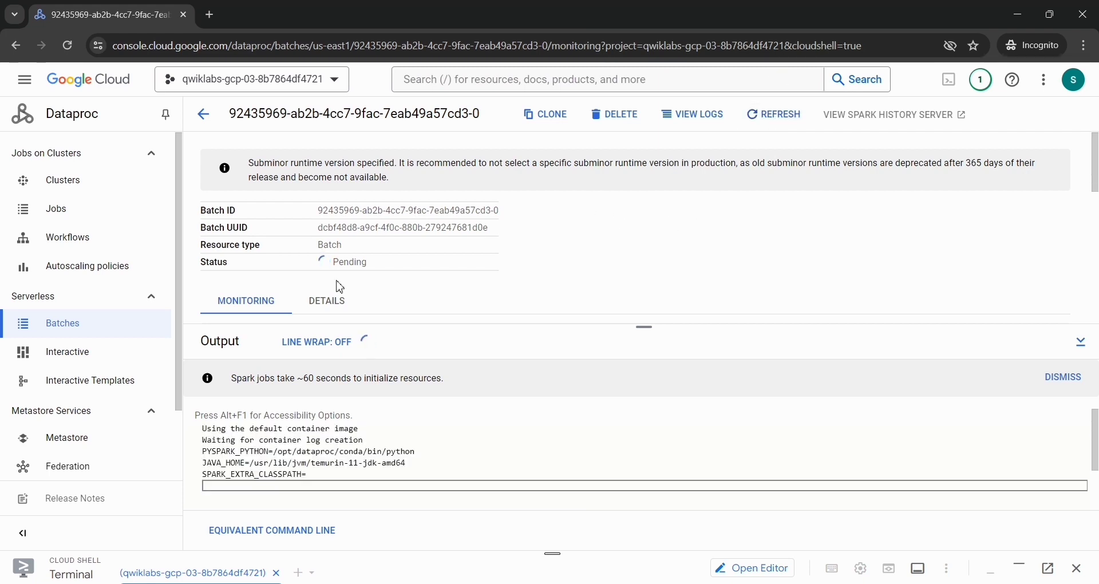
Step: Switch from the Dataproc batch to the lab instructions and recheck progress for Define and run a data quality job in Dataplex
{"action": "double_click", "coordinate": [349, 262]}
{"action": "key", "text": "alt+Tab"}
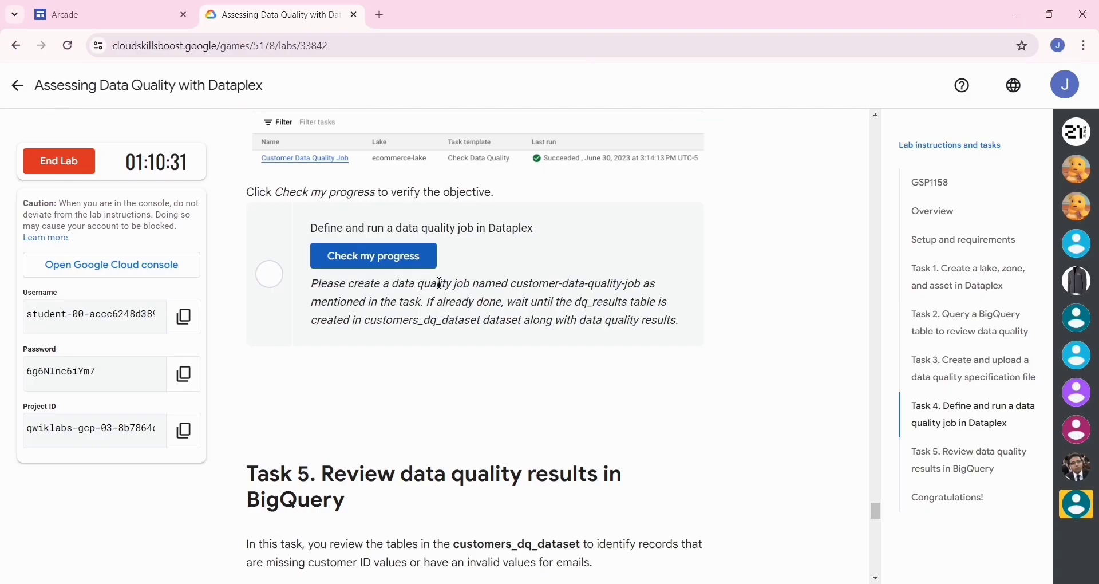
{"action": "left_click", "coordinate": [408, 266]}
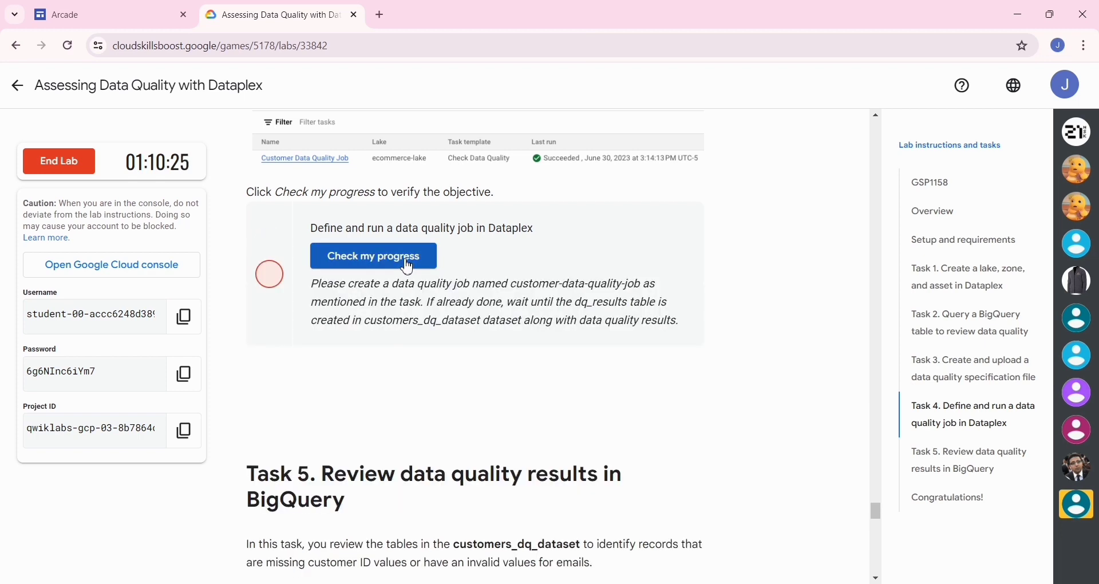
Step: Return to the Dataproc batch page and monitor the batch's status and output until the run ends
{"action": "key", "text": "alt+Tab"}
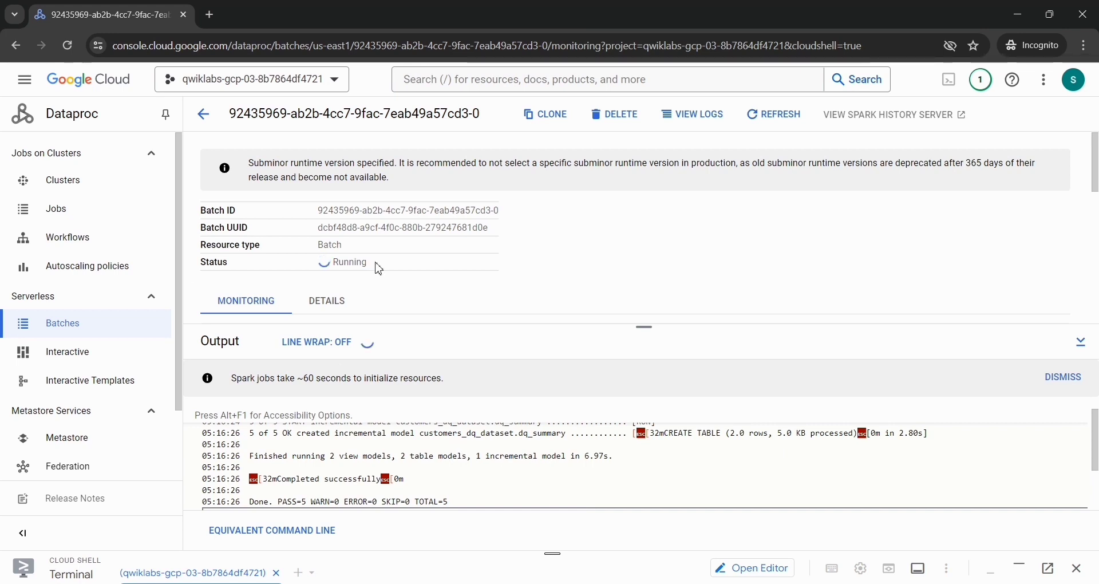
{"action": "left_click_drag", "start_coordinate": [367, 262], "coordinate": [331, 263]}
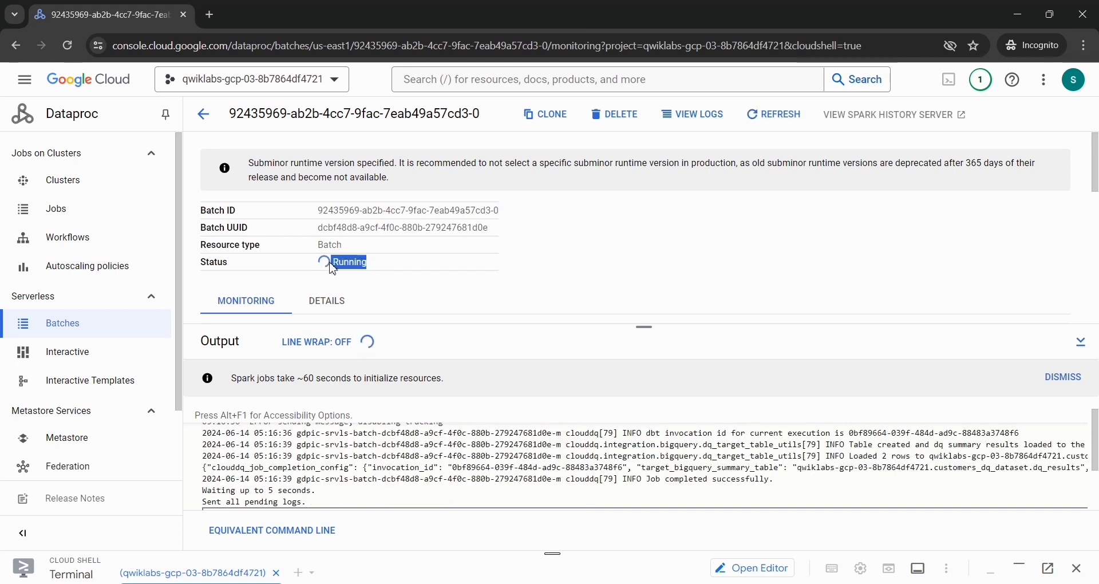
{"action": "left_click", "coordinate": [502, 290]}
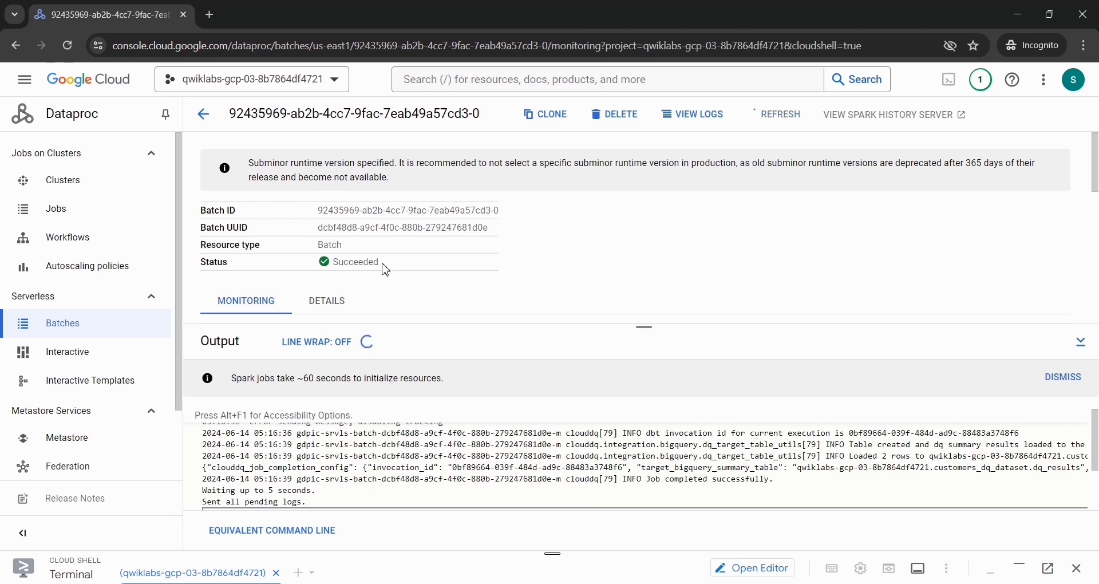
{"action": "double_click", "coordinate": [343, 264]}
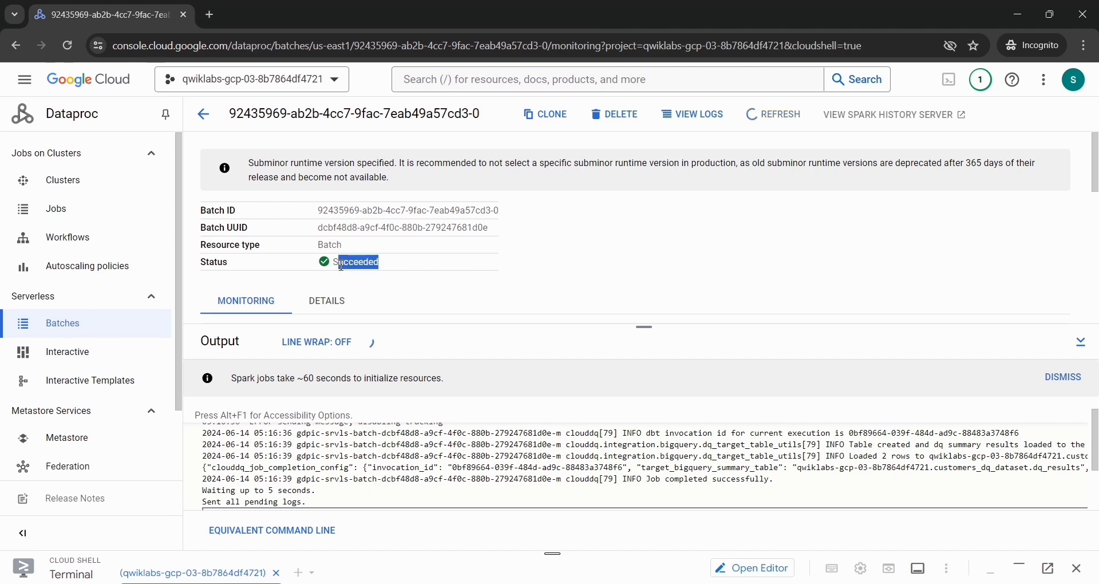
{"action": "left_click", "coordinate": [551, 289]}
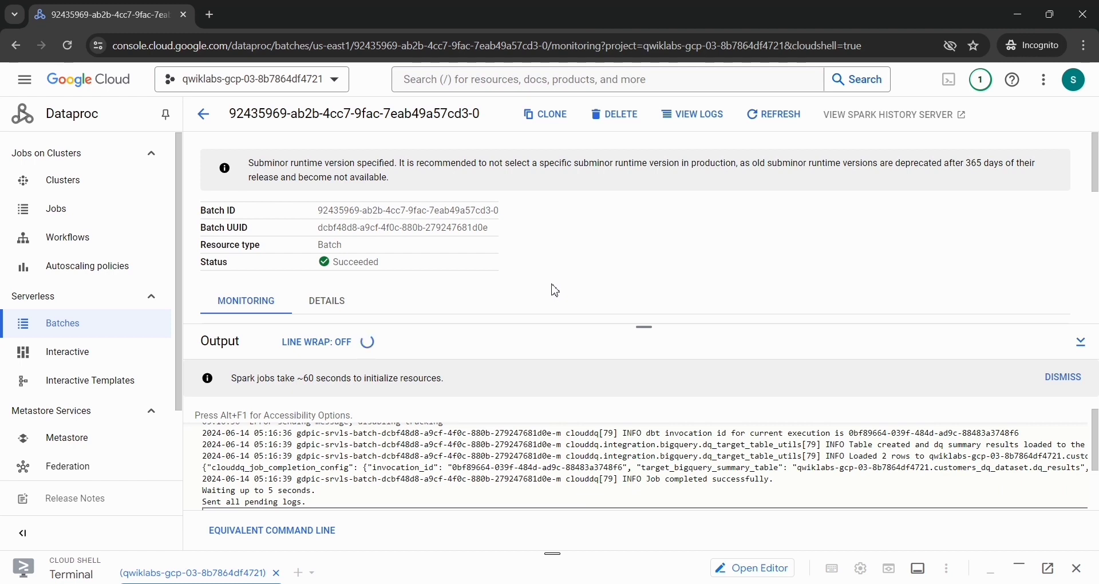
Step: Switch back to the lab instructions and verify the Task 4 objective once more
{"action": "key", "text": "alt+Tab"}
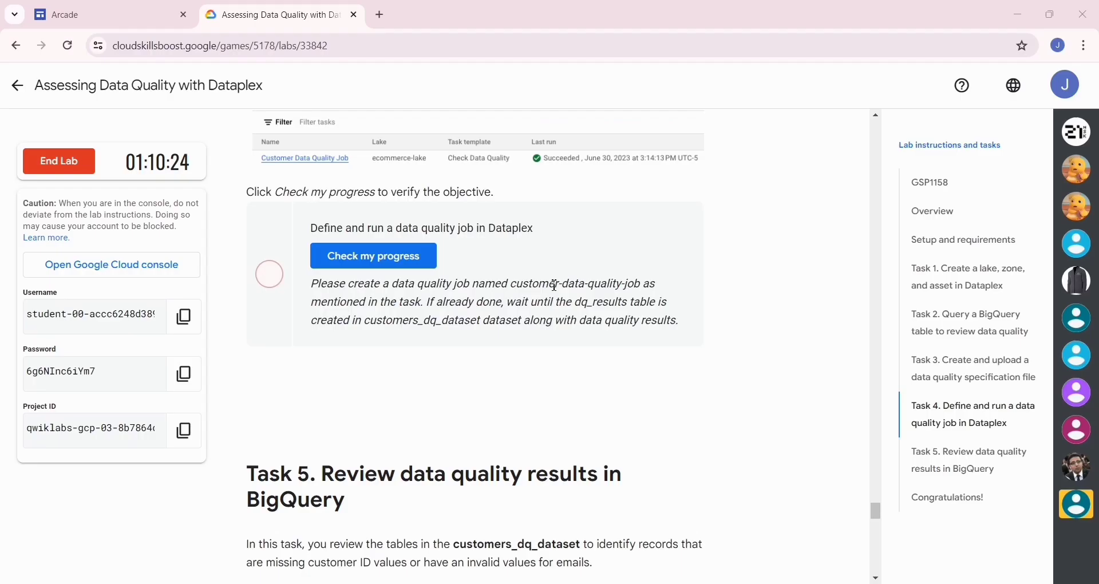
{"action": "left_click", "coordinate": [413, 261]}
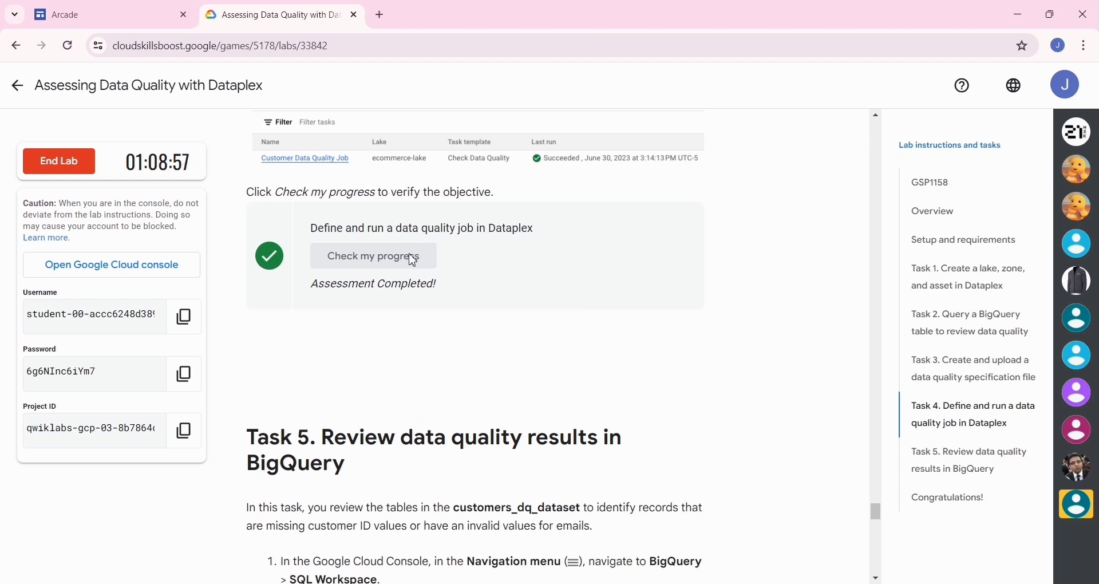
{"action": "scroll", "coordinate": [414, 261], "scroll_direction": "down", "scroll_amount": 5}
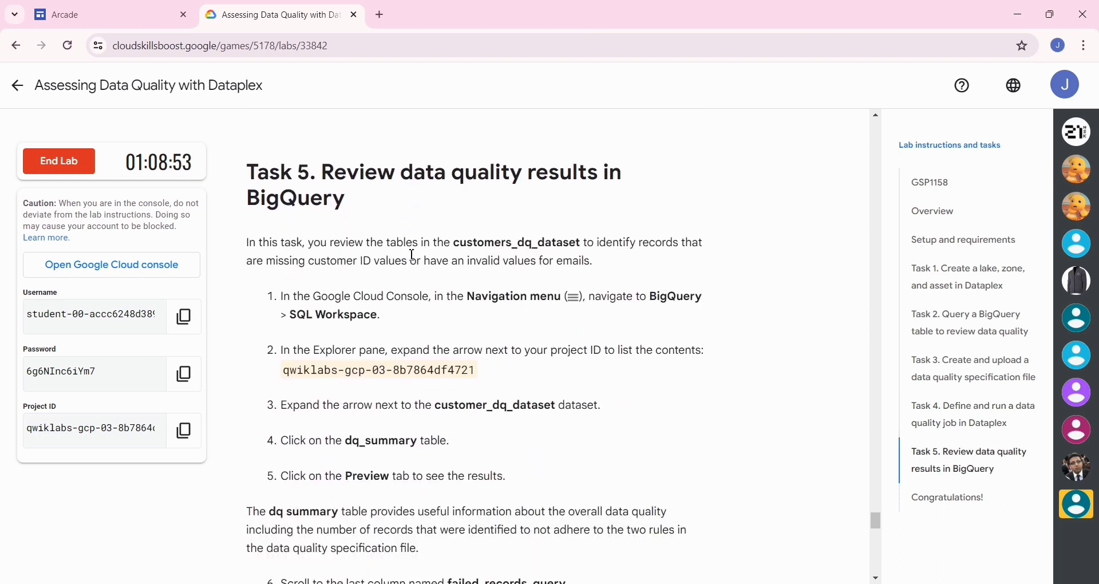
Step: Copy the term SQL Workspace from the Task 5 instructions, search the Google Cloud console for it and open the BigQuery SQL workspace
{"action": "key", "text": "alt+Tab"}
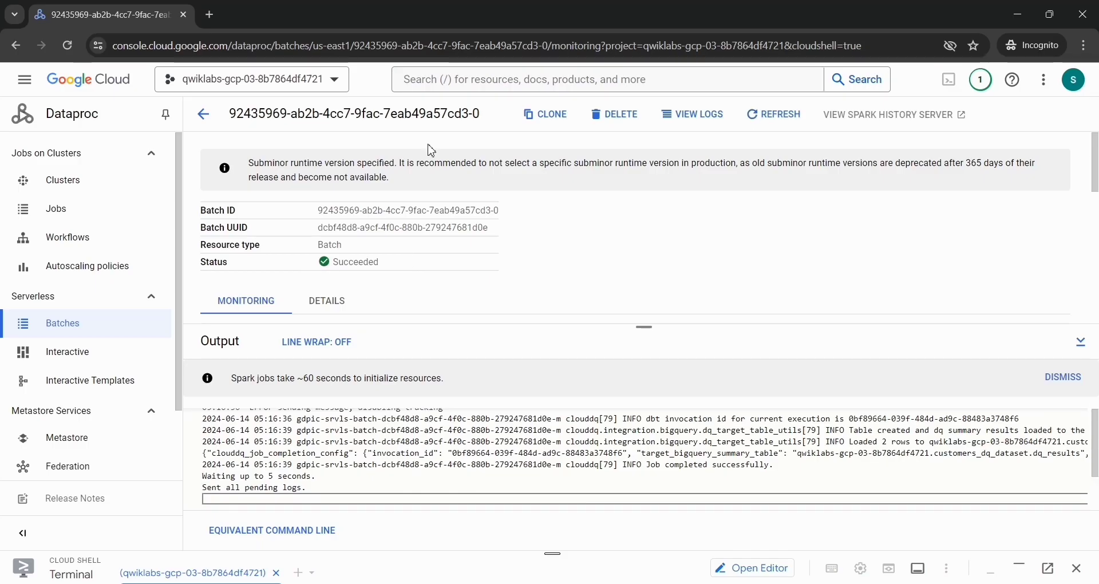
{"action": "key", "text": "alt+Tab"}
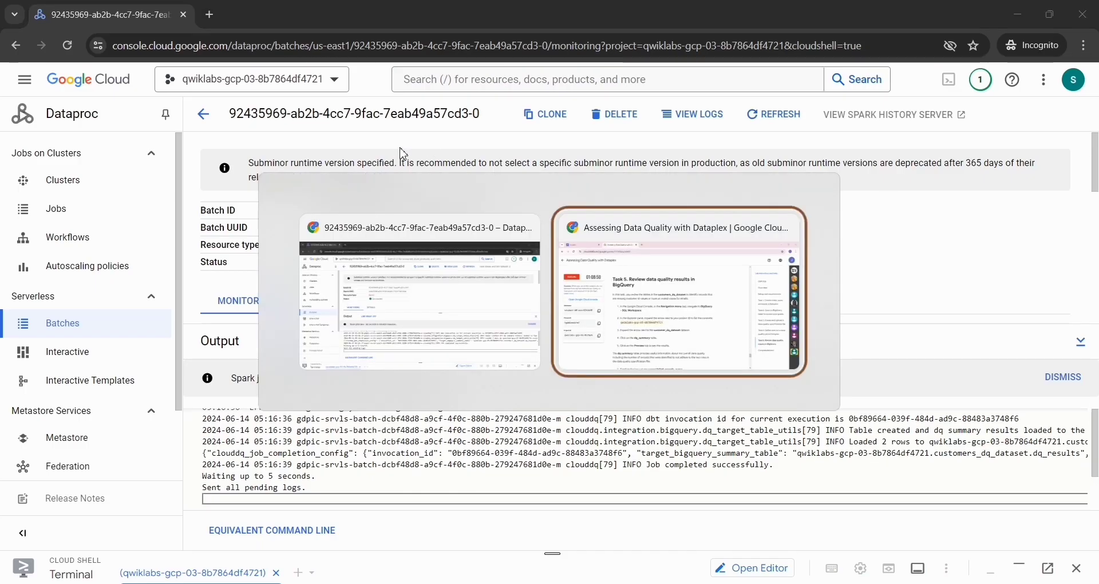
{"action": "scroll", "coordinate": [404, 154], "scroll_direction": "down", "scroll_amount": 2}
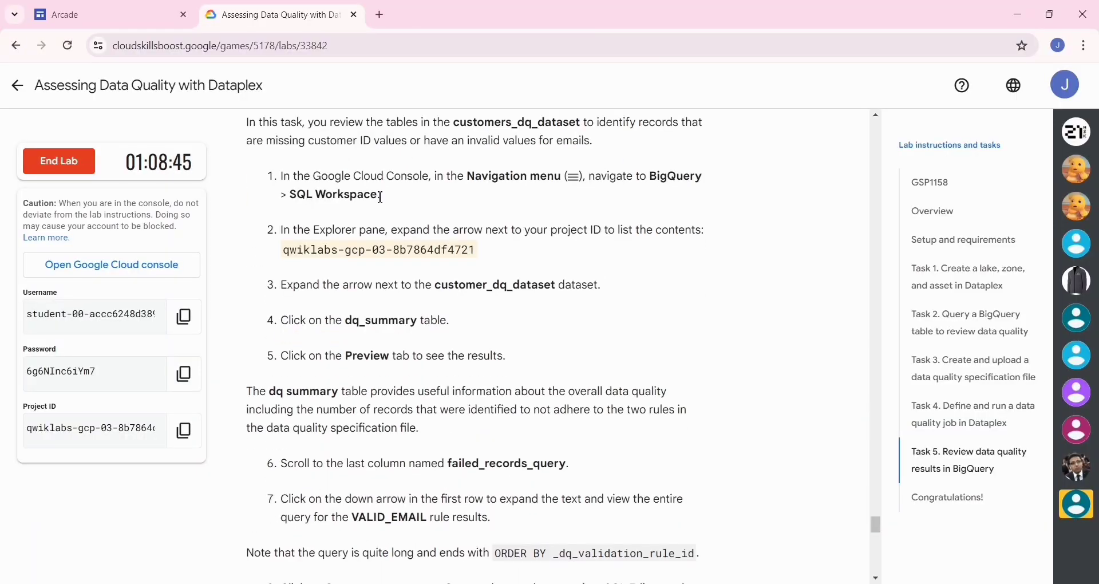
{"action": "left_click_drag", "start_coordinate": [380, 197], "coordinate": [293, 200]}
{"action": "key", "text": "ctrl+c"}
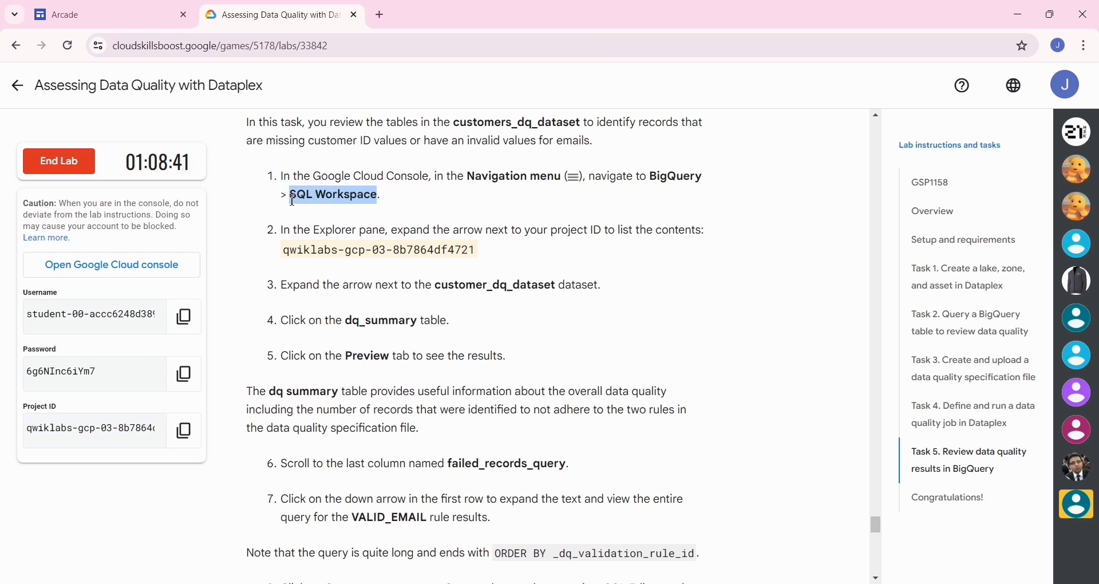
{"action": "key", "text": "alt+Tab"}
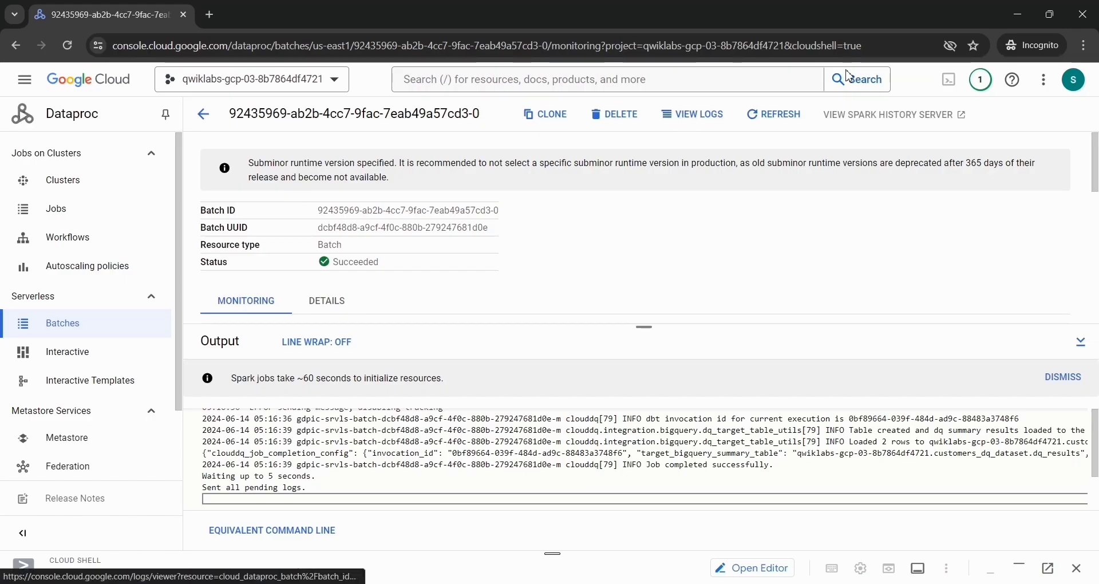
{"action": "left_click", "coordinate": [717, 86]}
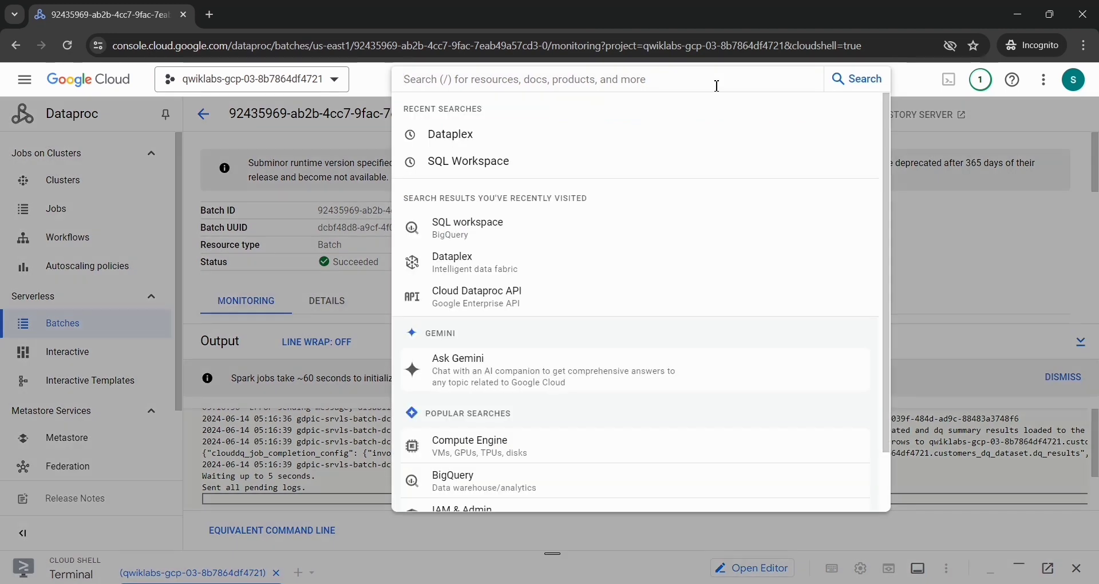
{"action": "key", "text": "ctrl+v"}
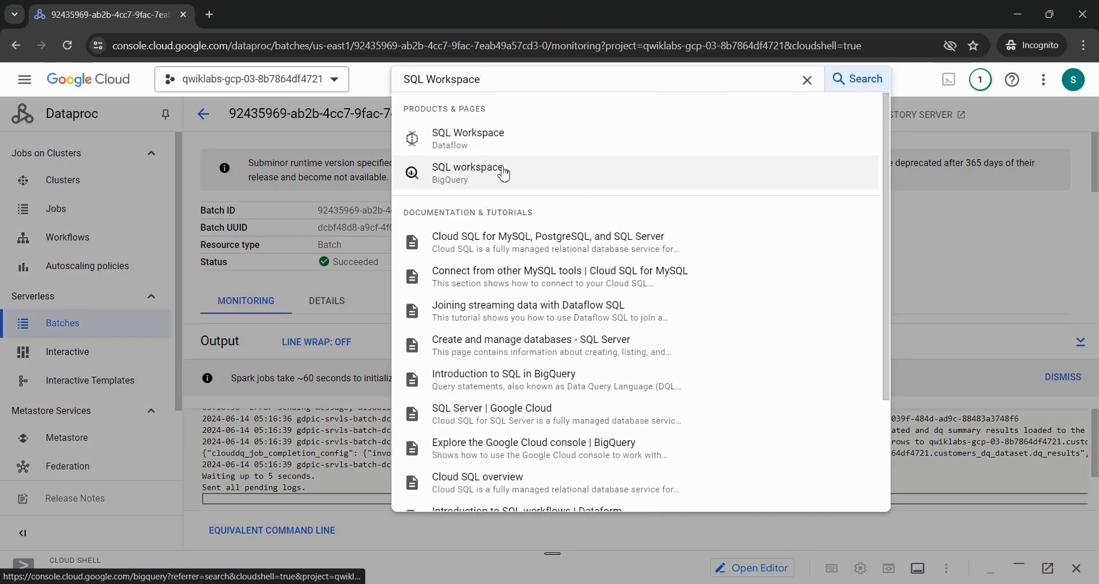
{"action": "left_click", "coordinate": [437, 187]}
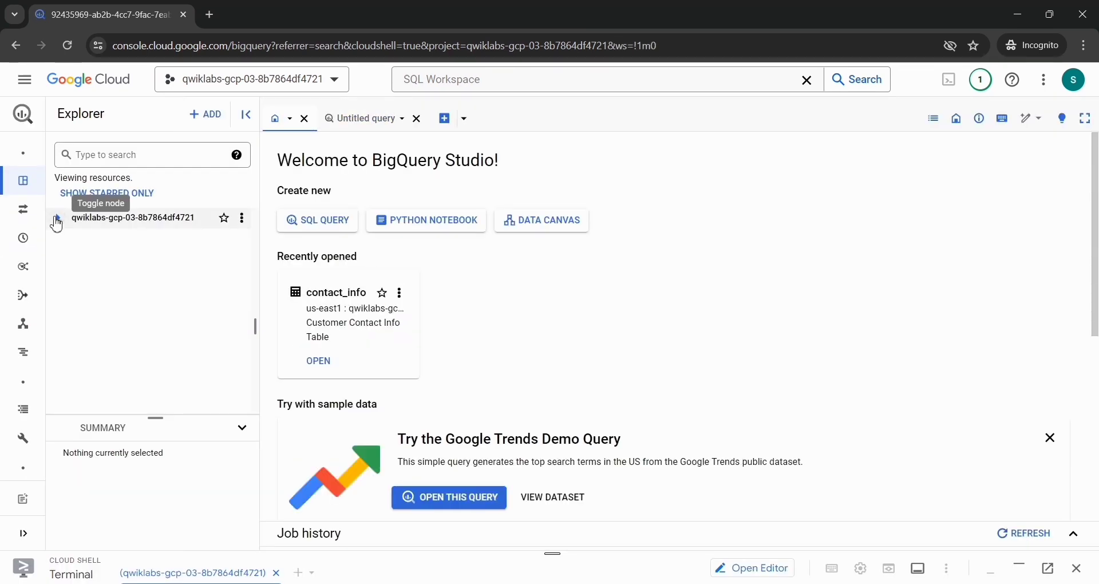
Step: Expand the project and its customers_dq_dataset in the Explorer, open the dq_summary table and preview its rows
{"action": "left_click", "coordinate": [57, 219]}
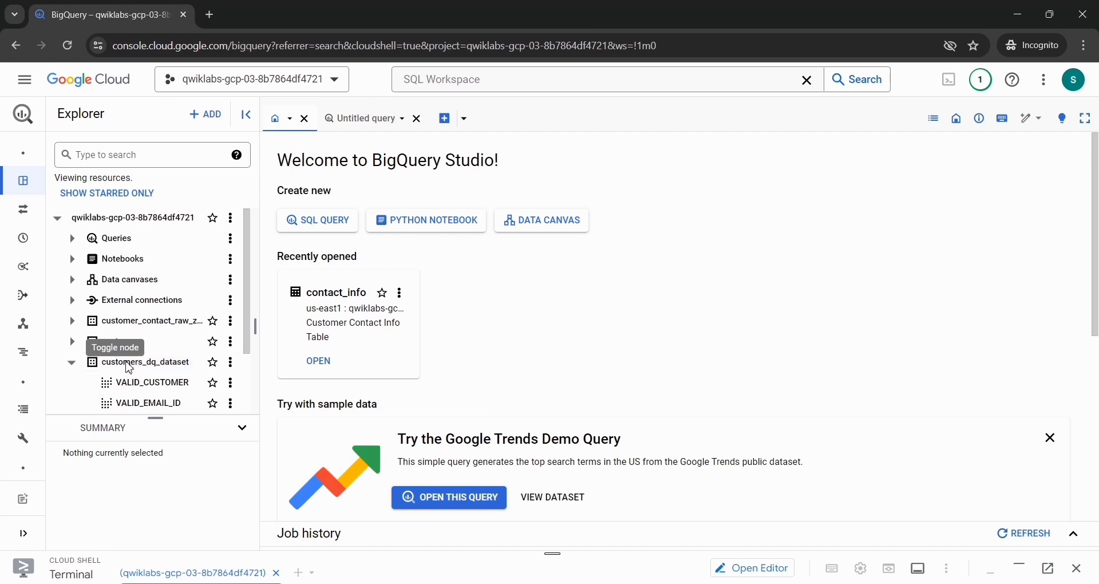
{"action": "scroll", "coordinate": [92, 377], "scroll_direction": "down", "scroll_amount": 2}
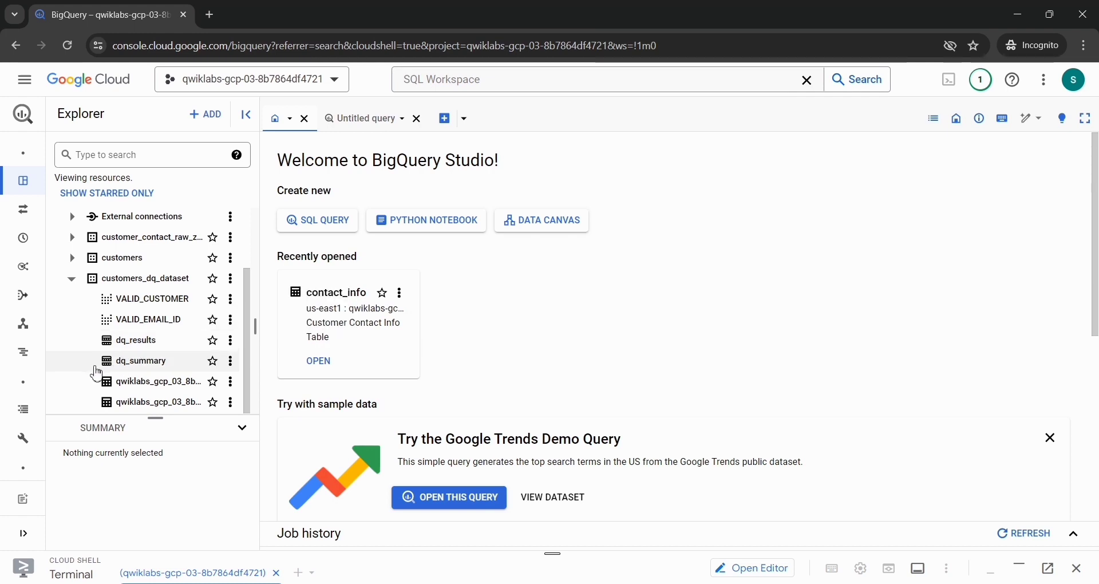
{"action": "left_click", "coordinate": [122, 367]}
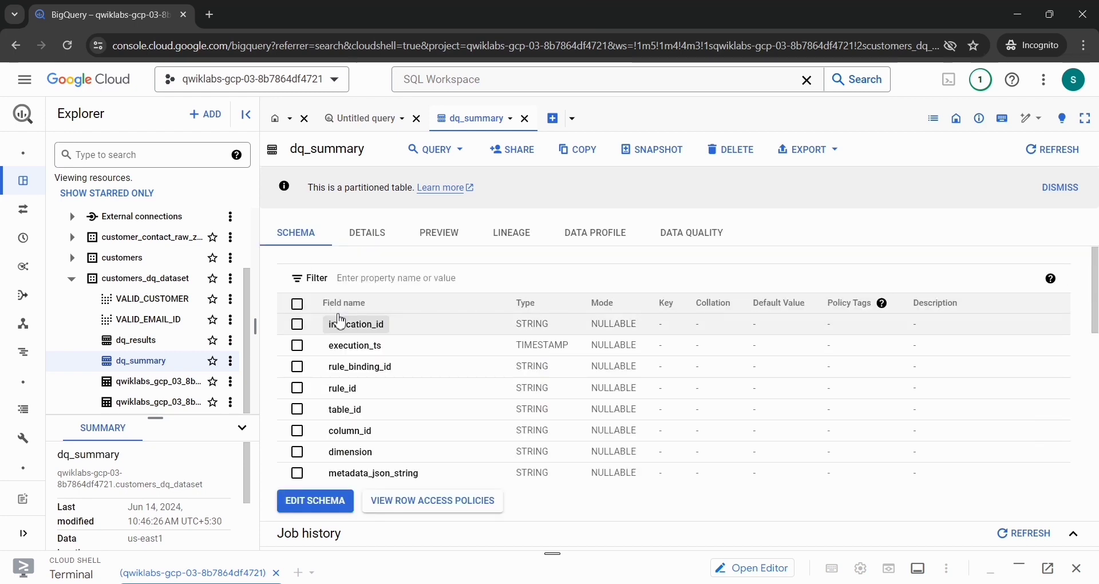
{"action": "left_click", "coordinate": [439, 237]}
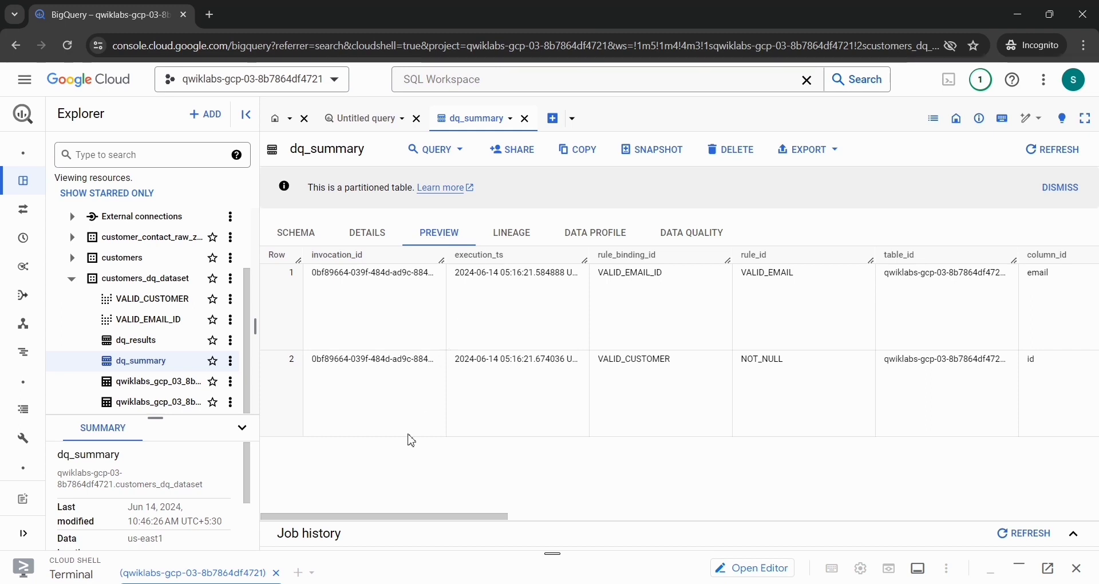
Step: Examine the dq_summary preview through to the failed_records_query column and expand the VALID_EMAIL row's query text
{"action": "scroll", "coordinate": [458, 355], "scroll_direction": "right", "scroll_amount": 10}
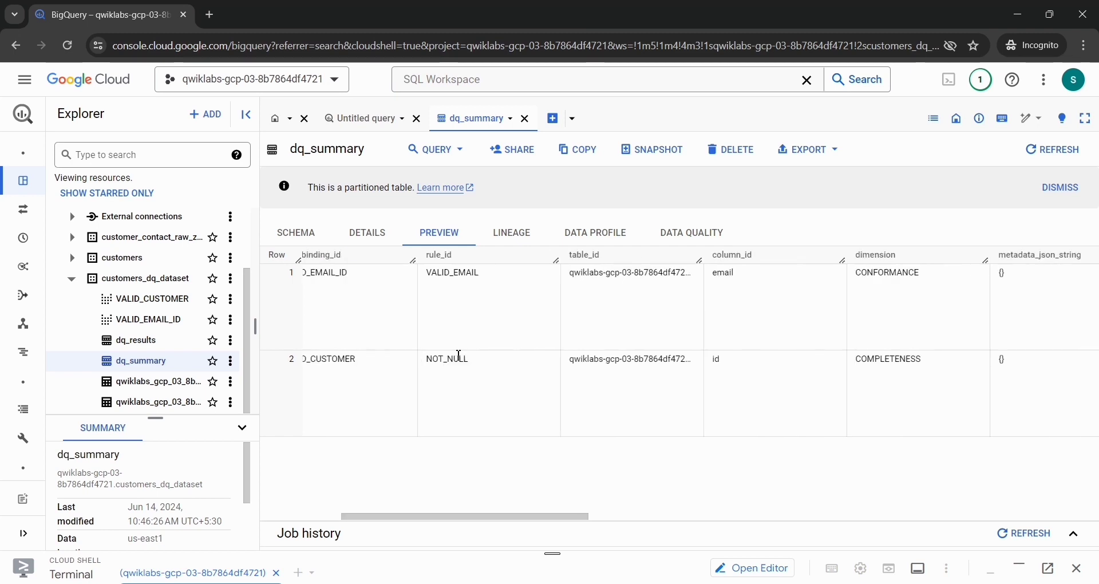
{"action": "scroll", "coordinate": [459, 361], "scroll_direction": "right", "scroll_amount": 10}
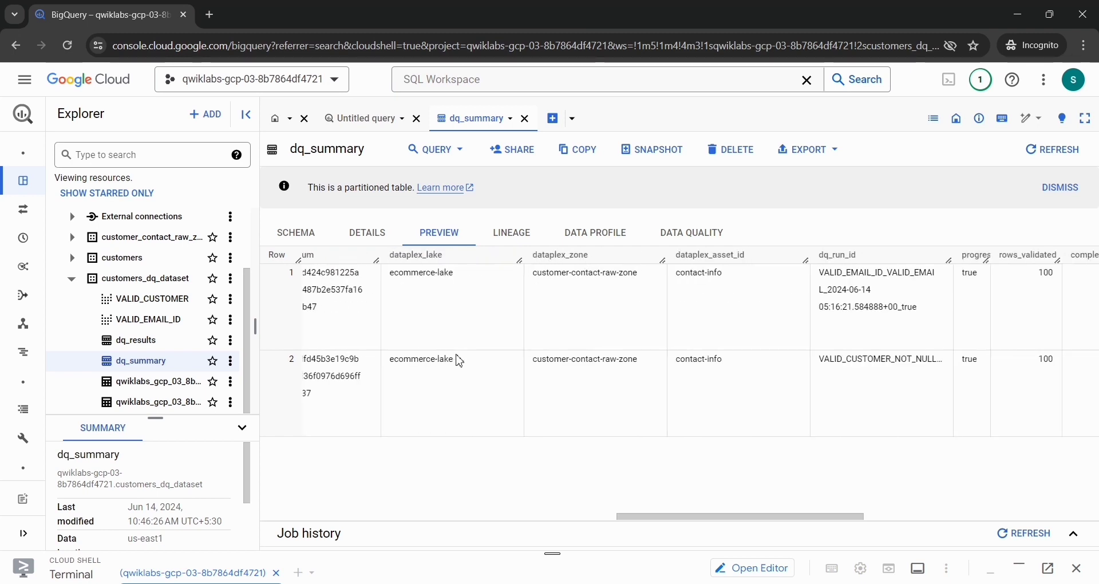
{"action": "scroll", "coordinate": [460, 360], "scroll_direction": "right", "scroll_amount": 10}
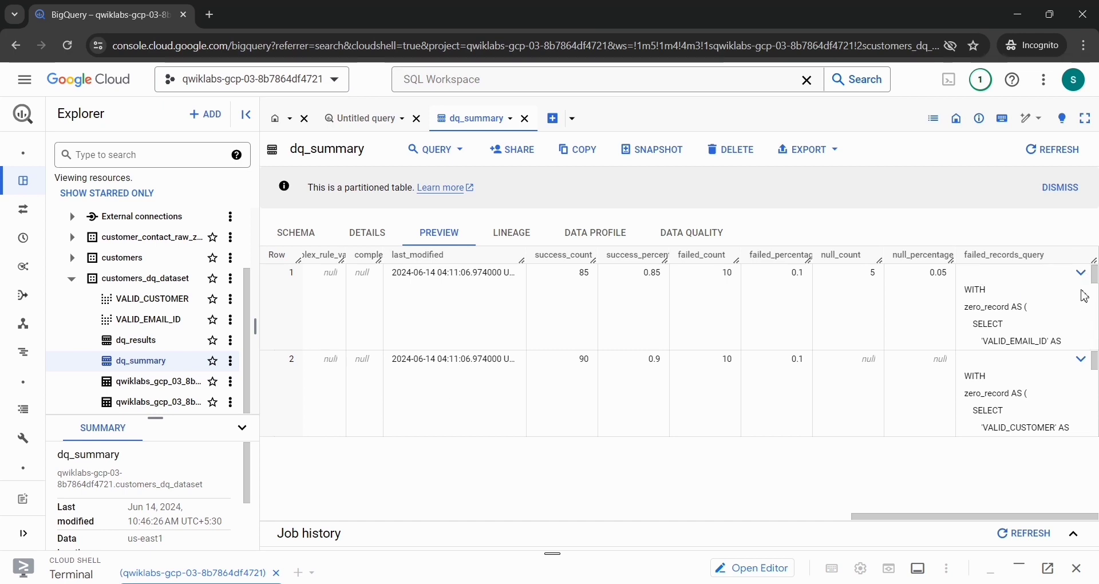
{"action": "left_click", "coordinate": [1081, 275]}
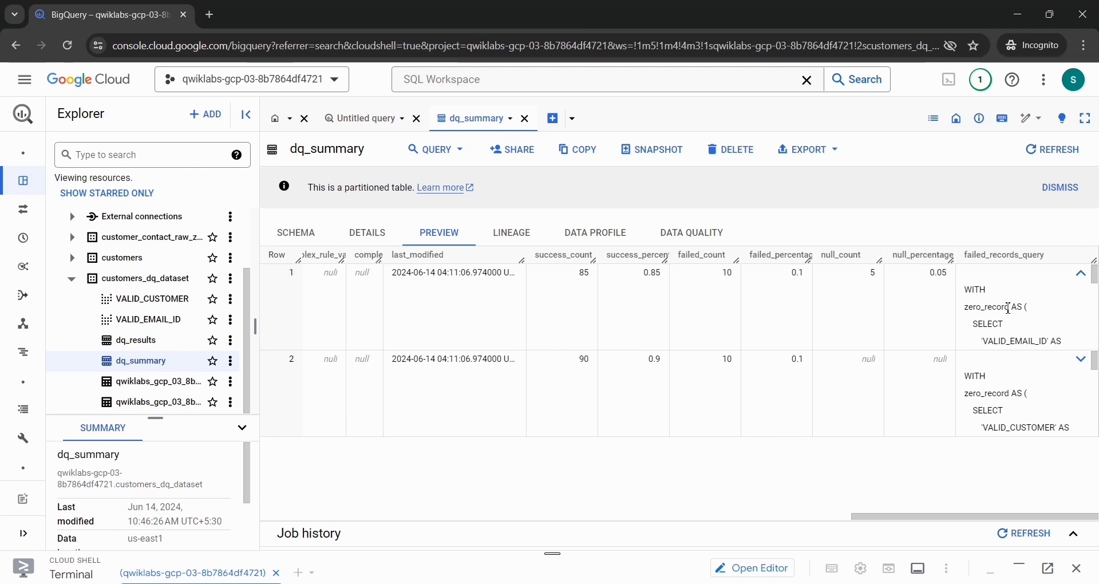
{"action": "scroll", "coordinate": [1009, 309], "scroll_direction": "down", "scroll_amount": 3}
{"action": "scroll", "coordinate": [1009, 312], "scroll_direction": "down", "scroll_amount": 5}
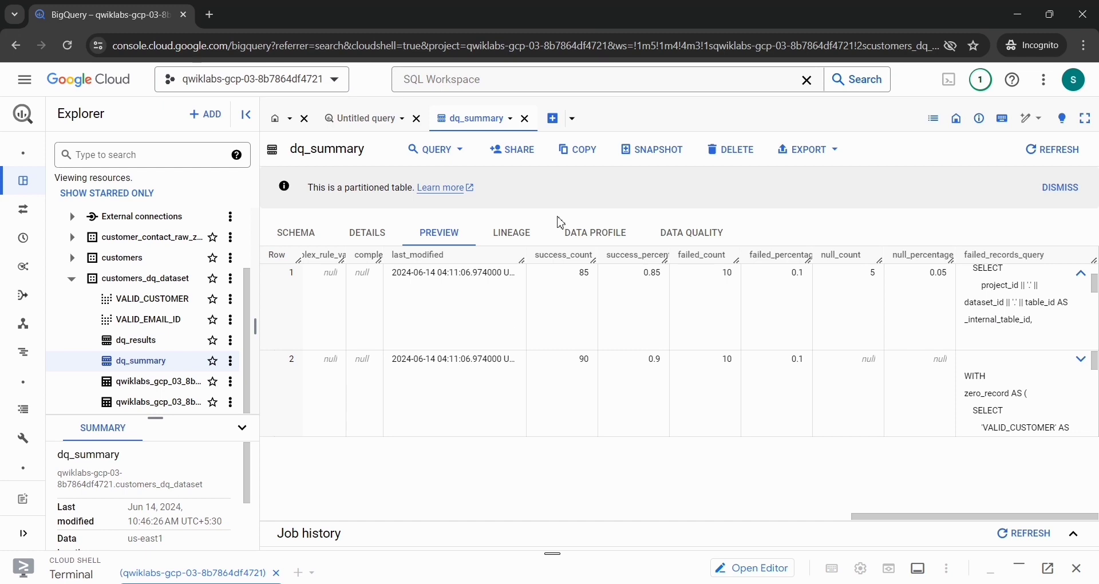
Step: Create a new query from dq_summary and replace its default SQL with the full failed_records_query text copied from the VALID_EMAIL row
{"action": "left_click", "coordinate": [429, 158]}
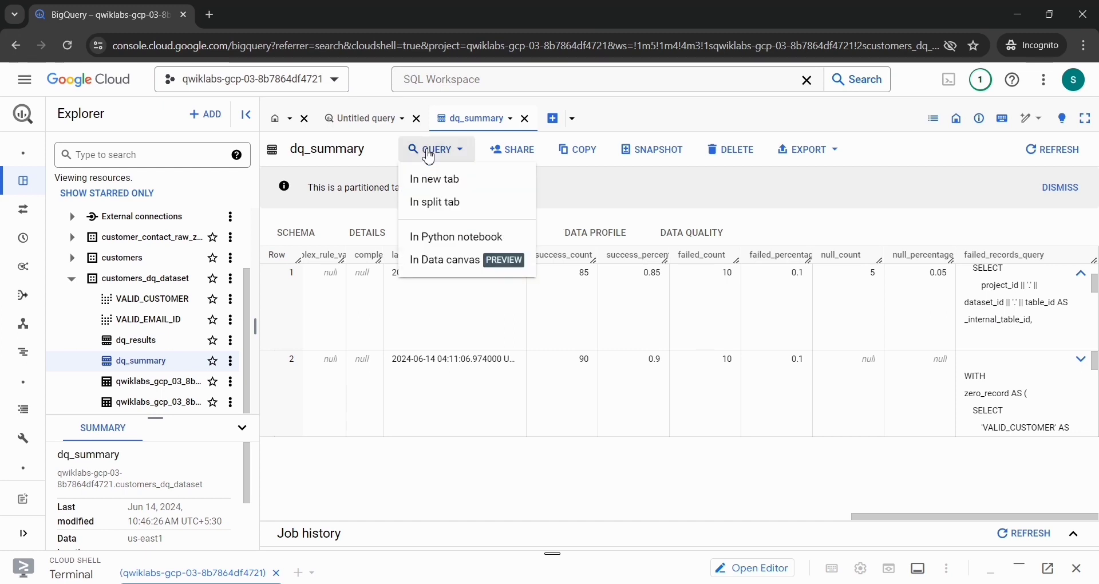
{"action": "left_click", "coordinate": [431, 182]}
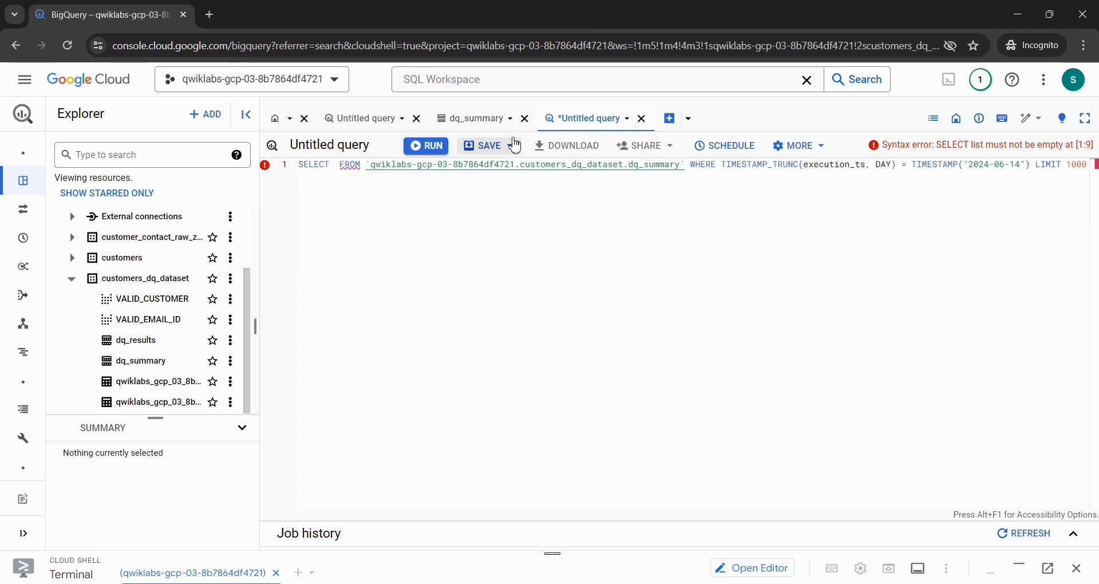
{"action": "left_click", "coordinate": [486, 123]}
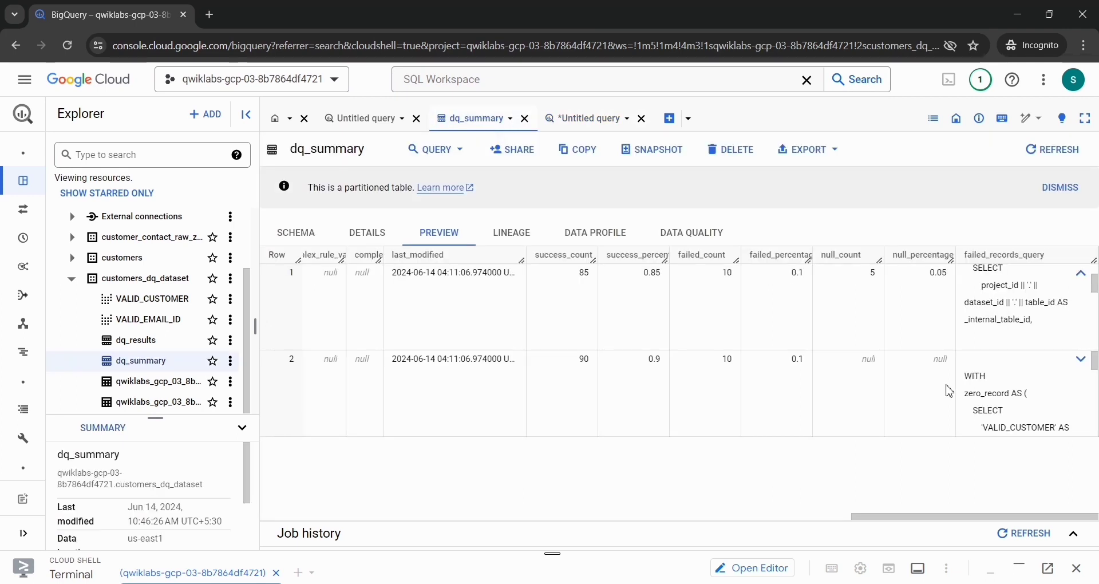
{"action": "scroll", "coordinate": [1059, 306], "scroll_direction": "up", "scroll_amount": 5}
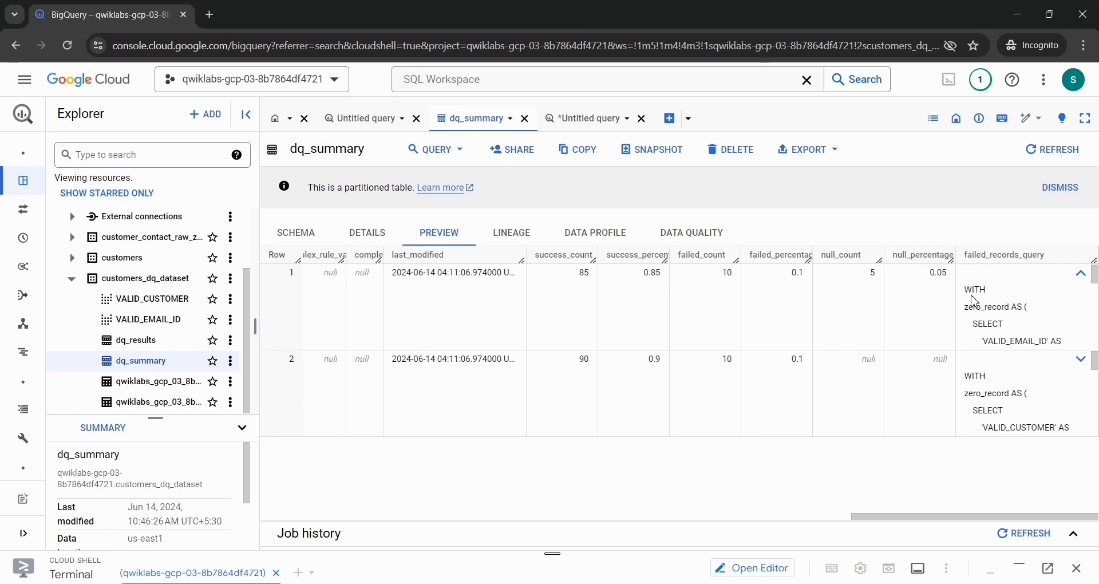
{"action": "left_click_drag", "start_coordinate": [968, 287], "coordinate": [1066, 349]}
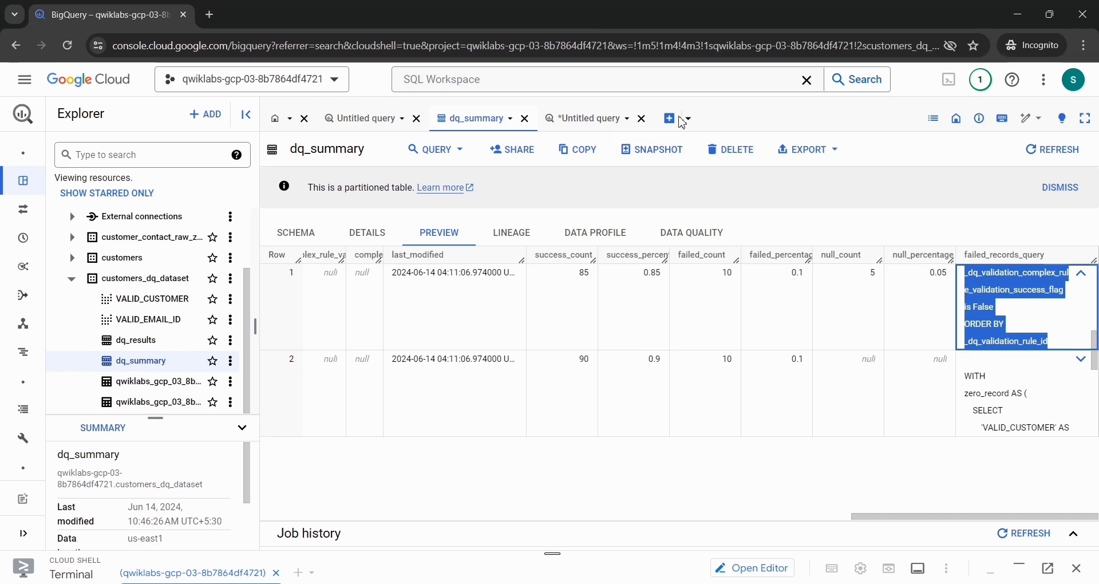
{"action": "left_click", "coordinate": [568, 132]}
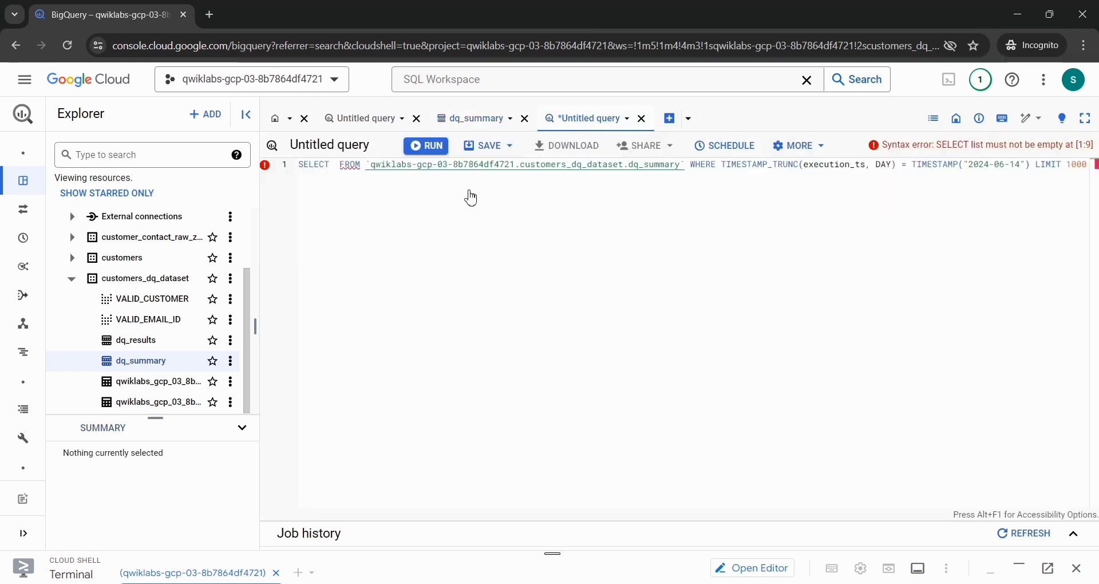
{"action": "left_click", "coordinate": [921, 164]}
{"action": "key", "text": "ctrl+a"}
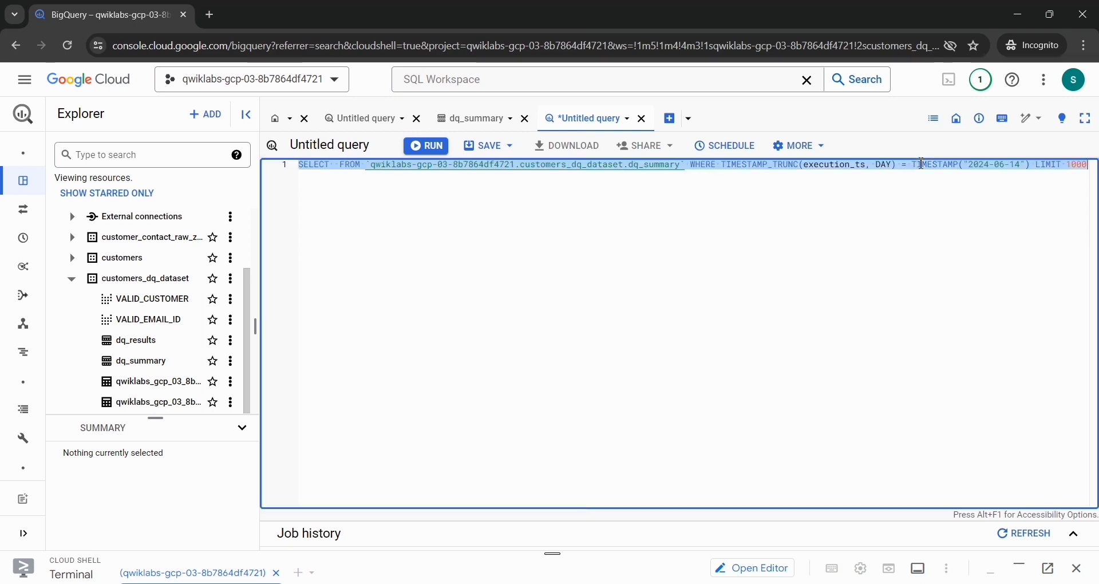
{"action": "key", "text": "ctrl+v"}
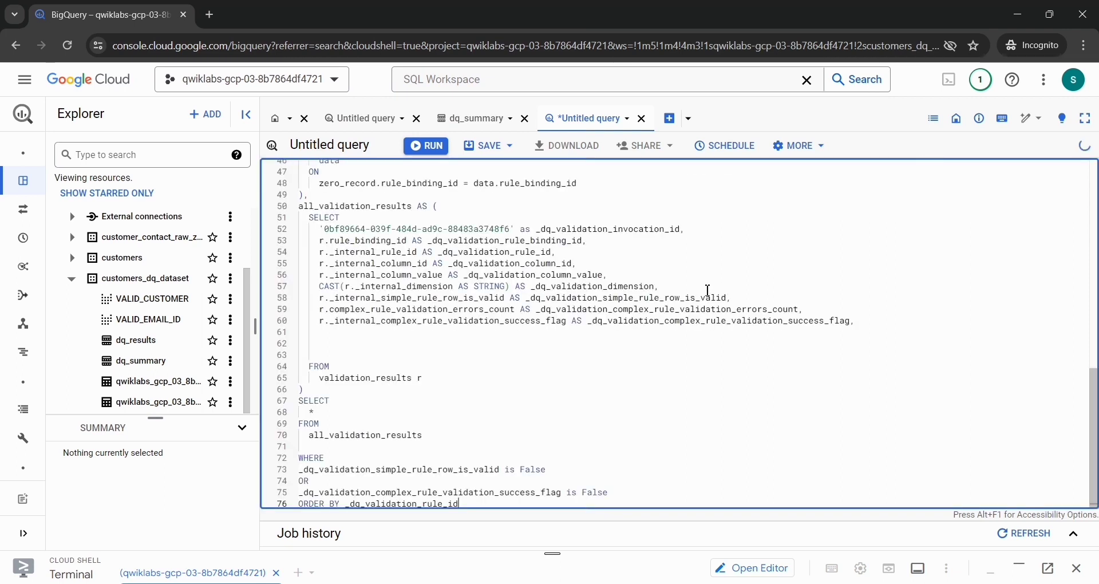
Step: Run the VALID_EMAIL failed records query and look back through its SQL to the beginning
{"action": "left_click", "coordinate": [427, 147]}
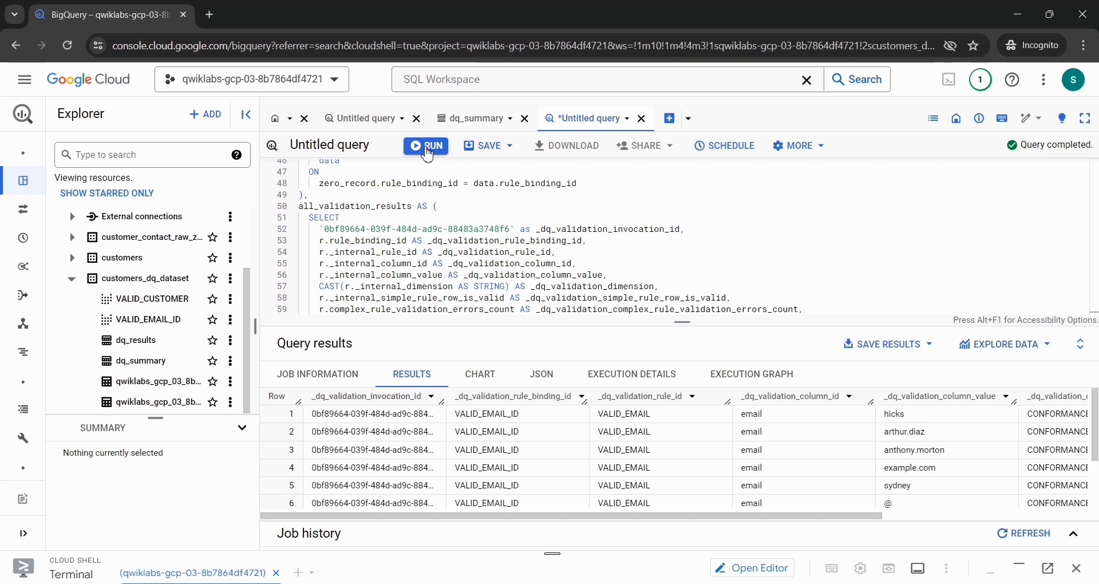
{"action": "scroll", "coordinate": [404, 242], "scroll_direction": "up", "scroll_amount": 2}
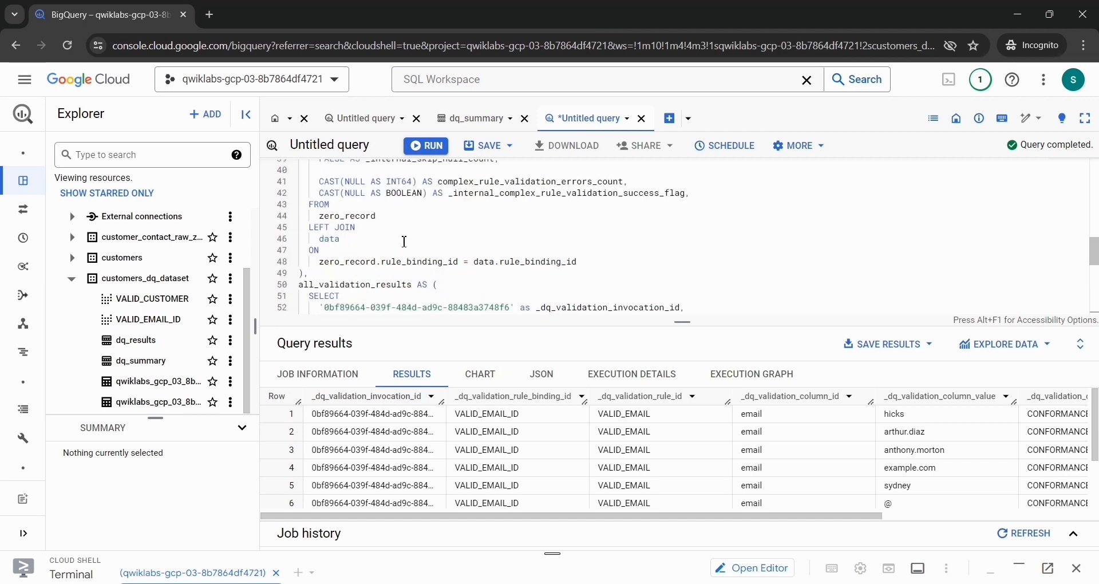
{"action": "scroll", "coordinate": [404, 241], "scroll_direction": "up", "scroll_amount": 5}
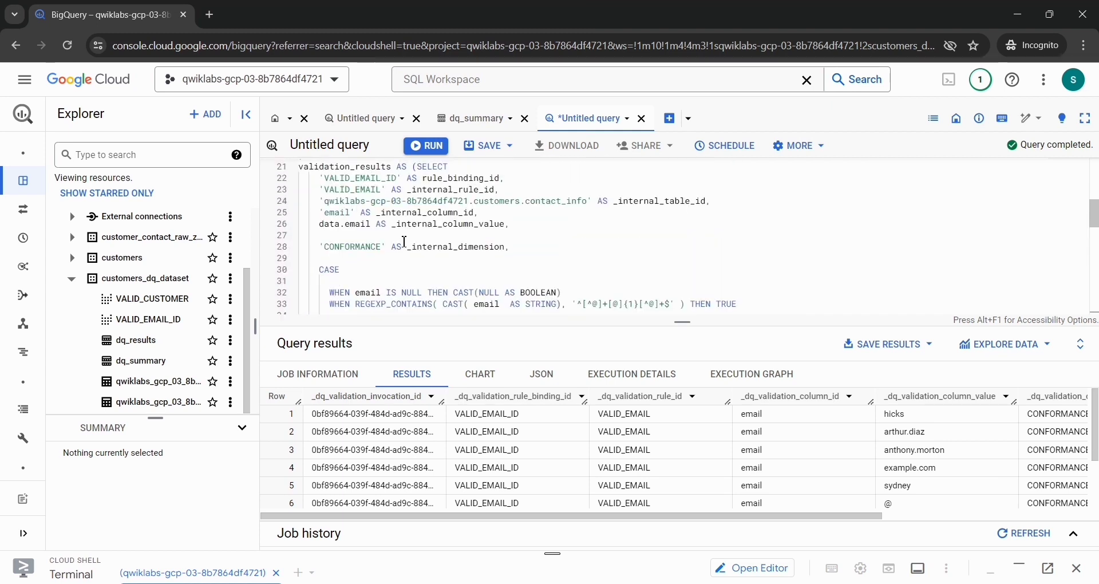
{"action": "scroll", "coordinate": [404, 241], "scroll_direction": "up", "scroll_amount": 5}
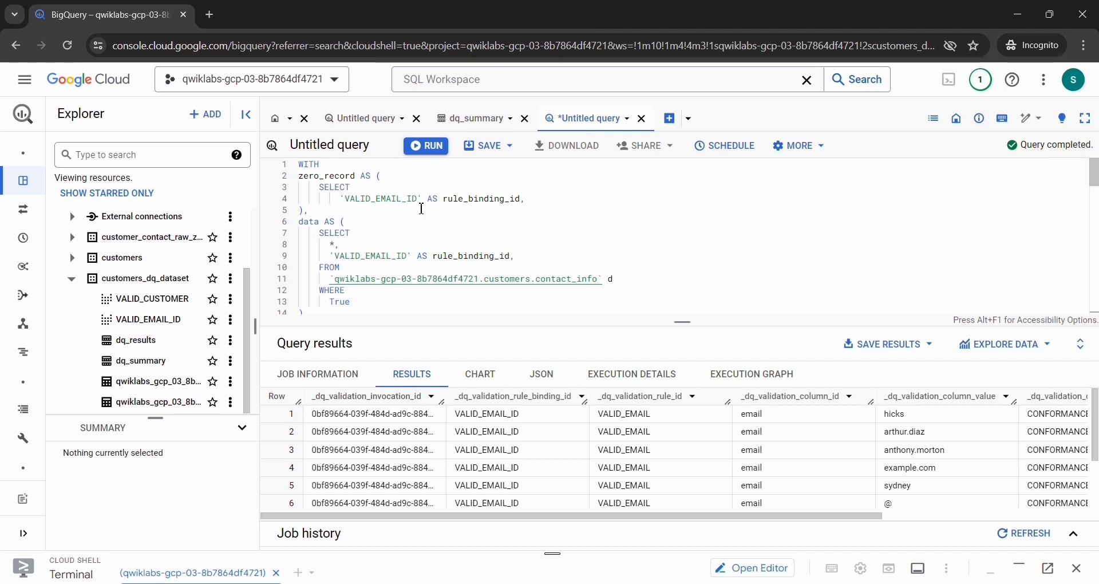
Step: Return to the dq_summary preview and copy the full failed_records_query text from the VALID_CUSTOMER row
{"action": "left_click", "coordinate": [474, 124]}
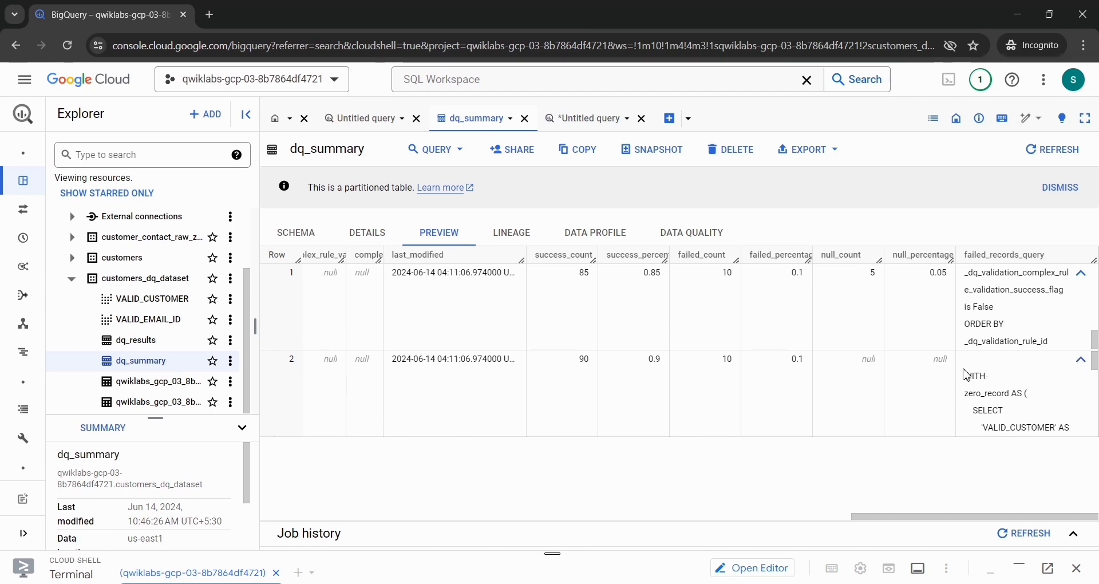
{"action": "left_click_drag", "start_coordinate": [966, 376], "coordinate": [1048, 476]}
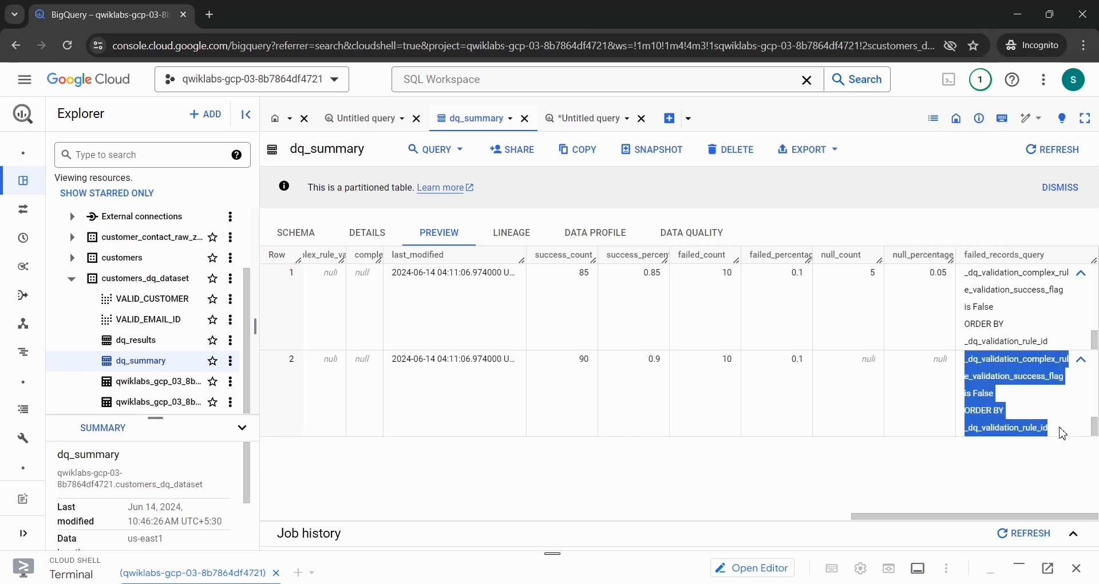
{"action": "key", "text": "ctrl+c"}
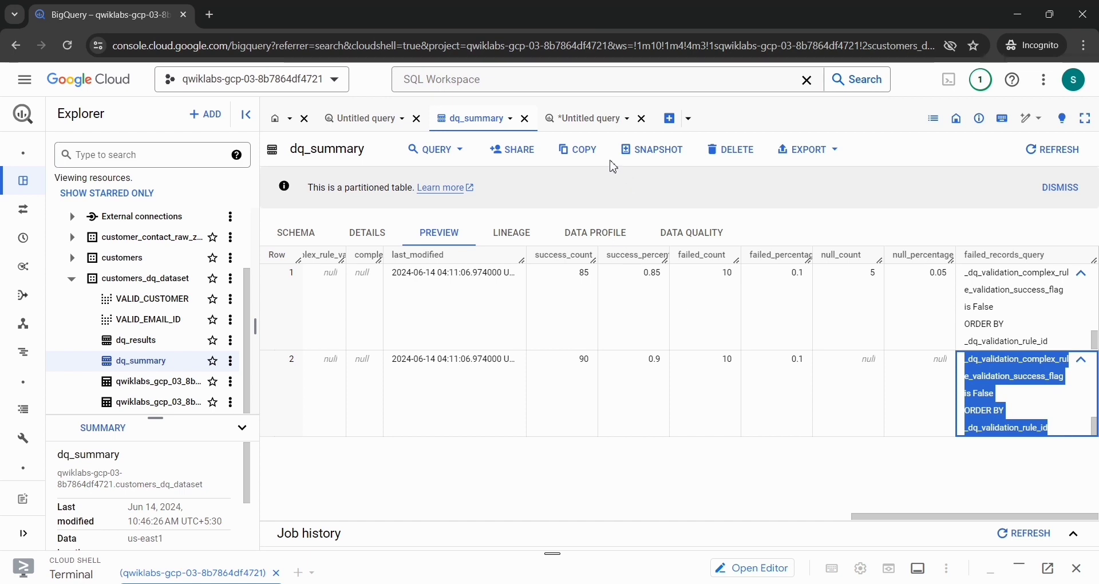
Step: Paste the copied VALID_CUSTOMER failed records query into a new blank query and run it
{"action": "left_click", "coordinate": [586, 122]}
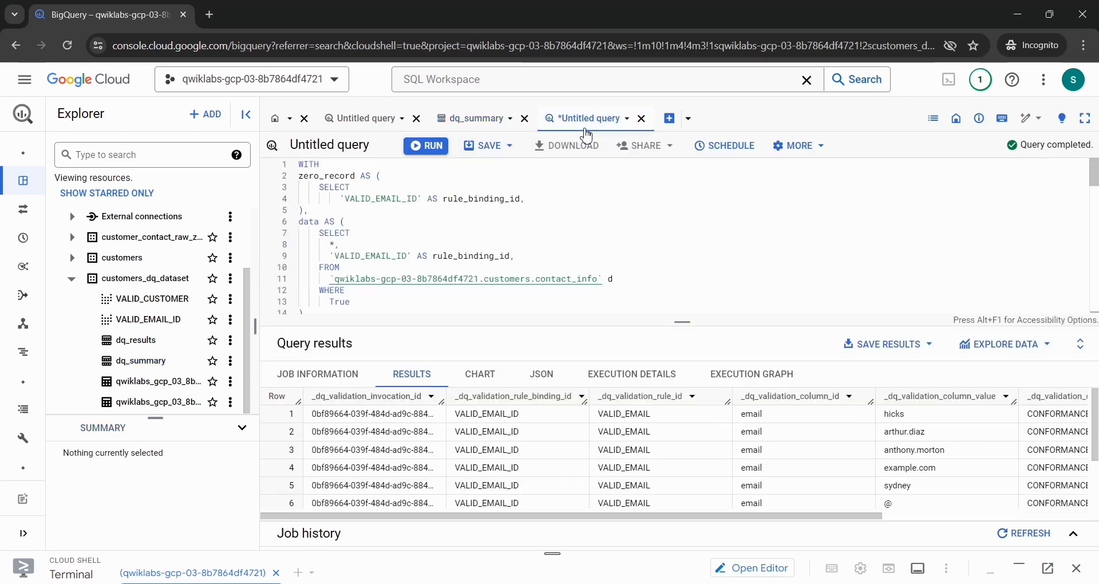
{"action": "left_click", "coordinate": [666, 122]}
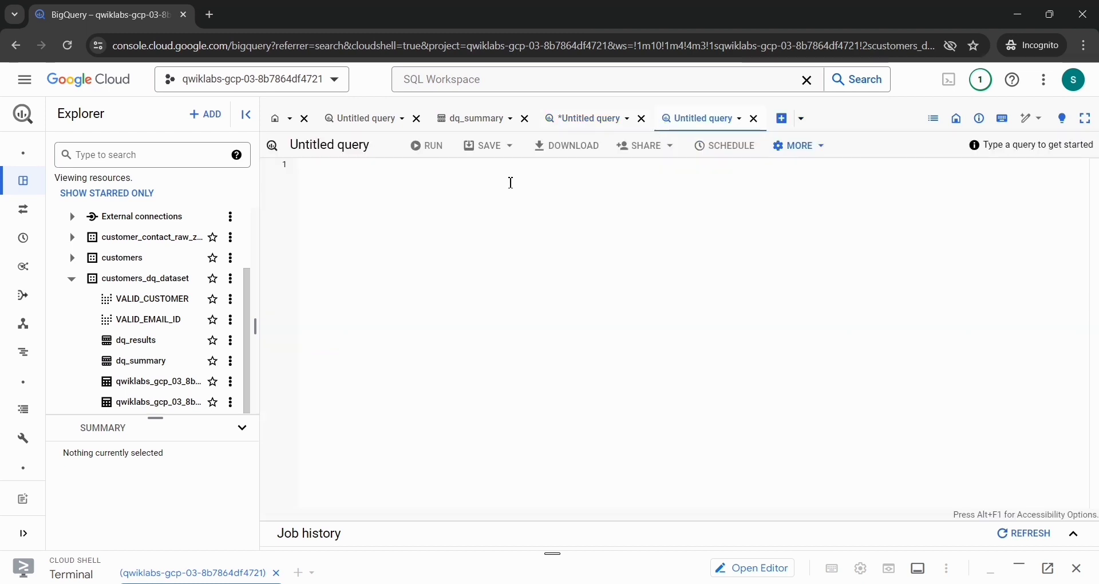
{"action": "key", "text": "ctrl+v"}
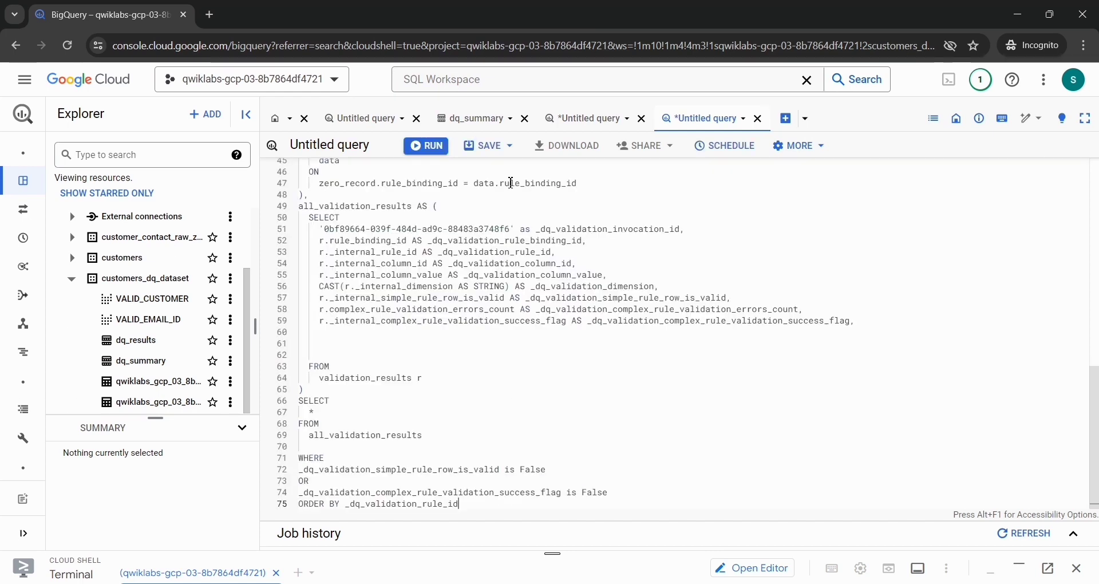
{"action": "left_click", "coordinate": [427, 146]}
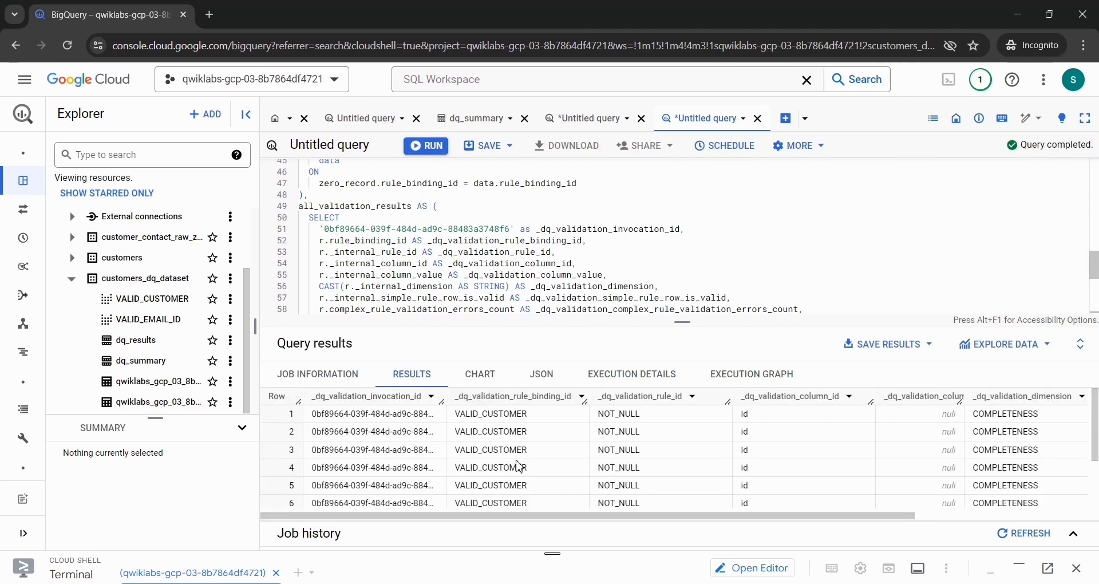
Step: Look through the rows and columns of the VALID_CUSTOMER query results and rerun the query
{"action": "scroll", "coordinate": [519, 466], "scroll_direction": "down", "scroll_amount": 1}
{"action": "scroll", "coordinate": [553, 477], "scroll_direction": "up", "scroll_amount": 1}
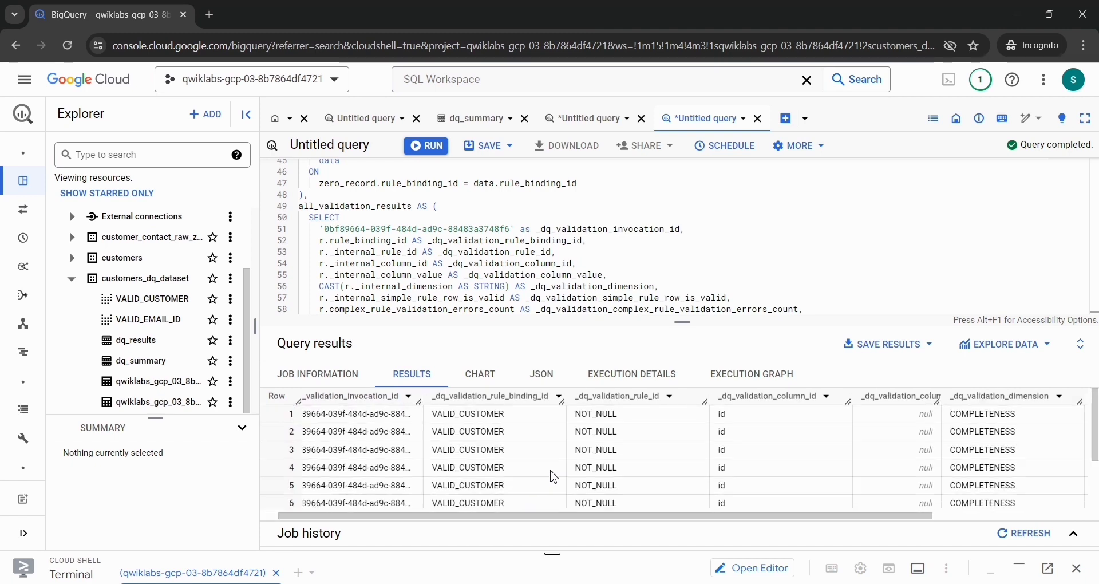
{"action": "scroll", "coordinate": [553, 476], "scroll_direction": "down", "scroll_amount": 1}
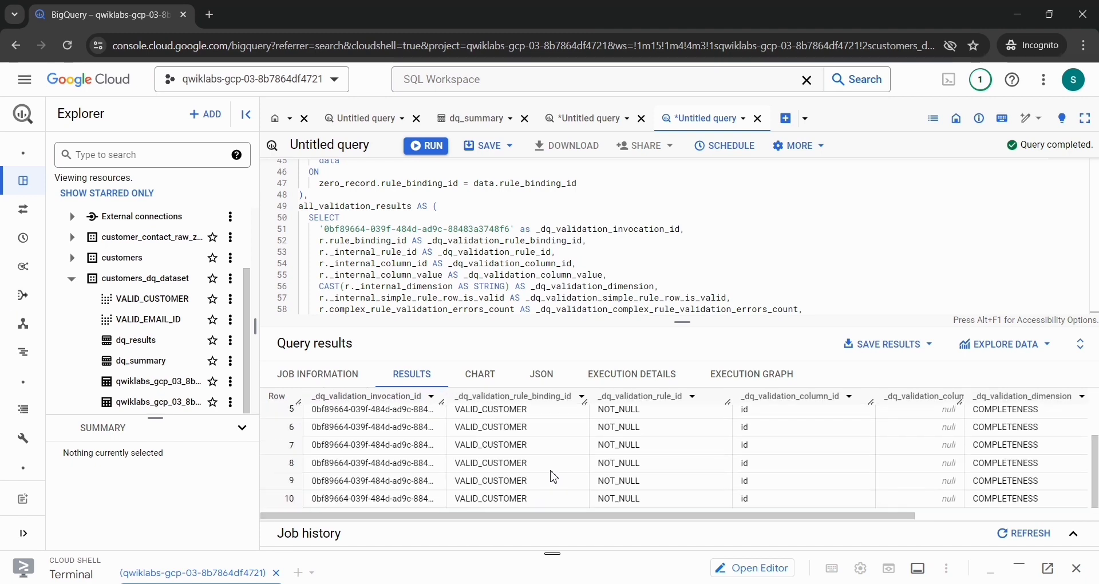
{"action": "scroll", "coordinate": [553, 477], "scroll_direction": "up", "scroll_amount": 1}
{"action": "scroll", "coordinate": [554, 476], "scroll_direction": "right", "scroll_amount": 1}
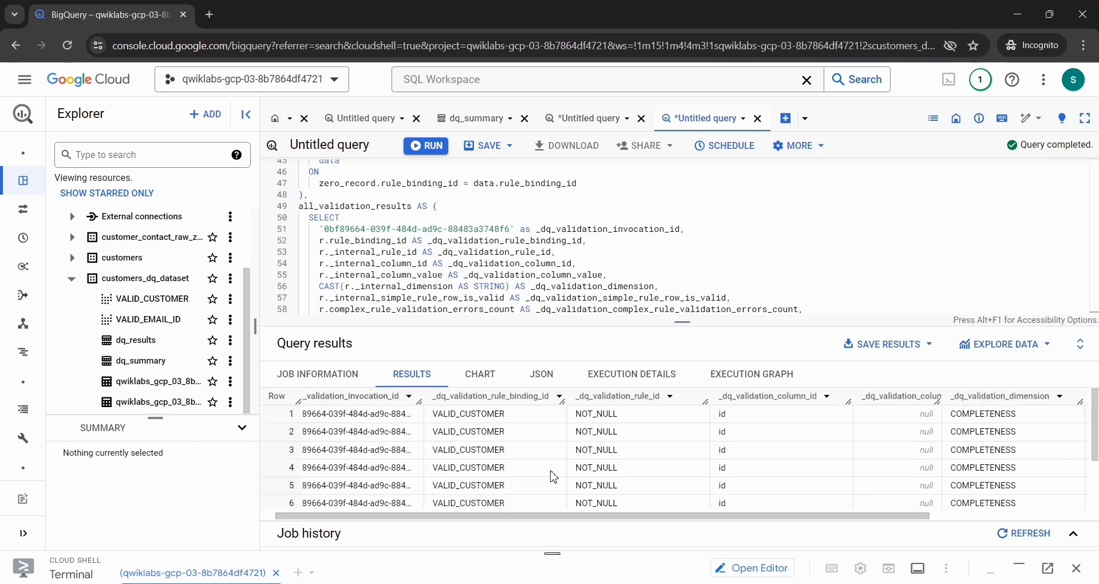
{"action": "left_click", "coordinate": [424, 147]}
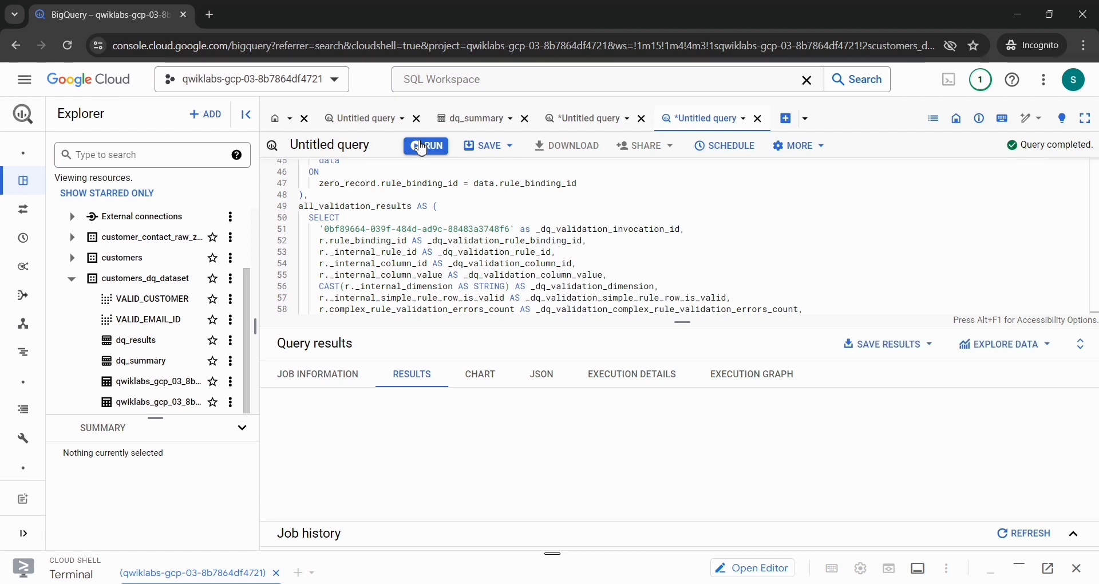
{"action": "left_click", "coordinate": [423, 147]}
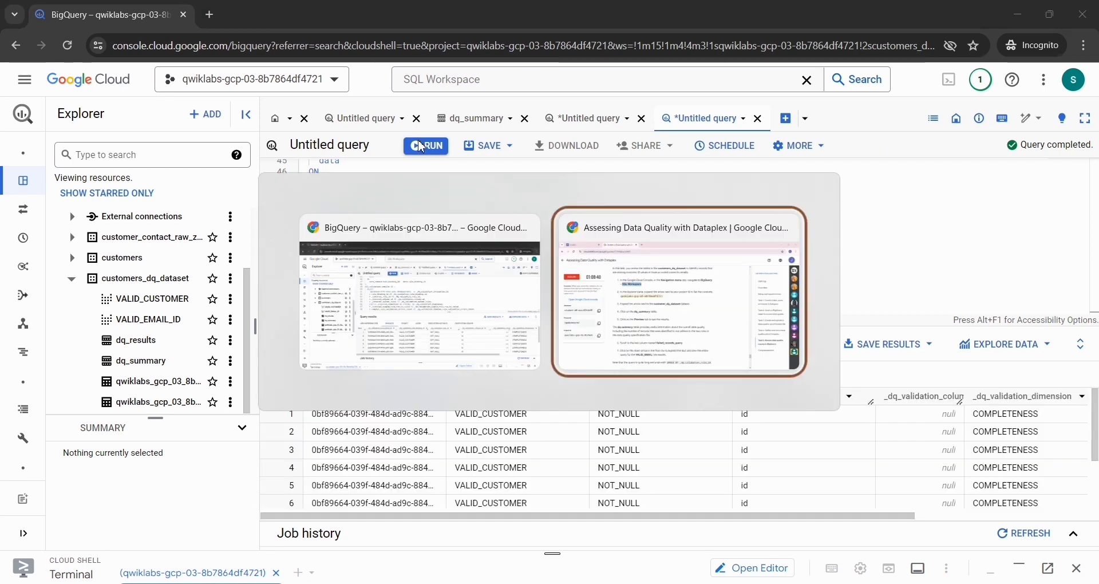
Step: Switch to the Assessing Data Quality with Dataplex lab page and check progress for Review data quality results in BigQuery table
{"action": "key", "text": "alt+Tab"}
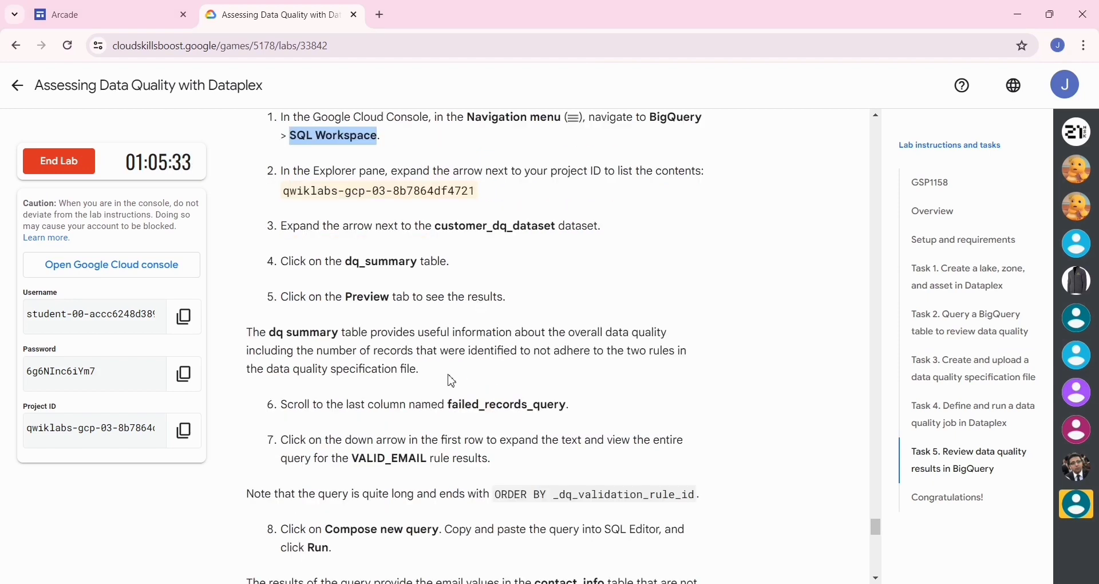
{"action": "scroll", "coordinate": [470, 370], "scroll_direction": "down", "scroll_amount": 8}
{"action": "scroll", "coordinate": [468, 369], "scroll_direction": "down", "scroll_amount": 5}
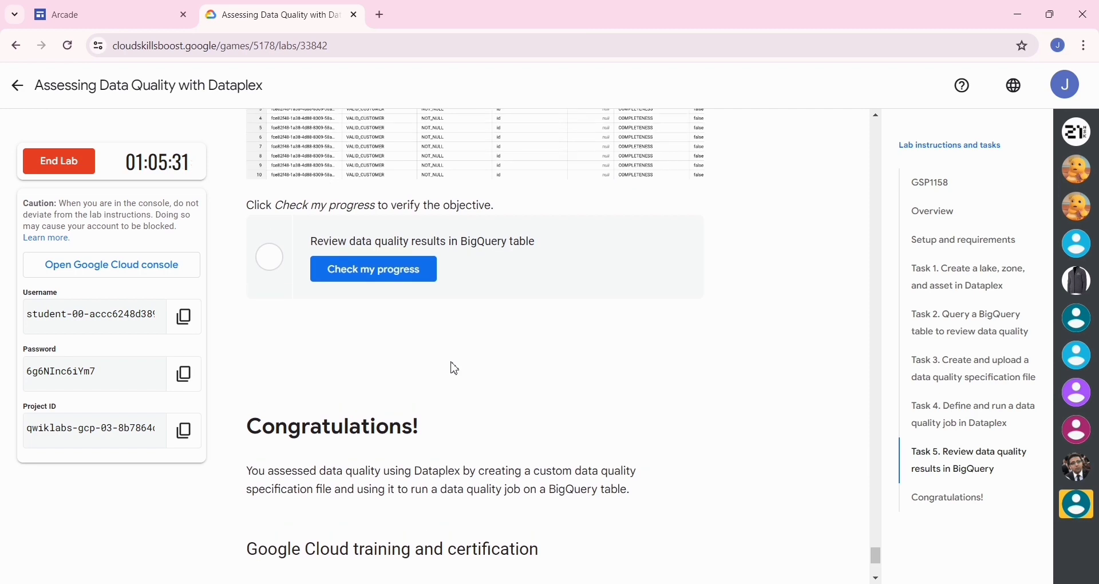
{"action": "left_click", "coordinate": [379, 272]}
Step: End the lab, confirm ending it, and dismiss the satisfaction survey without rating
{"action": "scroll", "coordinate": [378, 274], "scroll_direction": "up", "scroll_amount": 2}
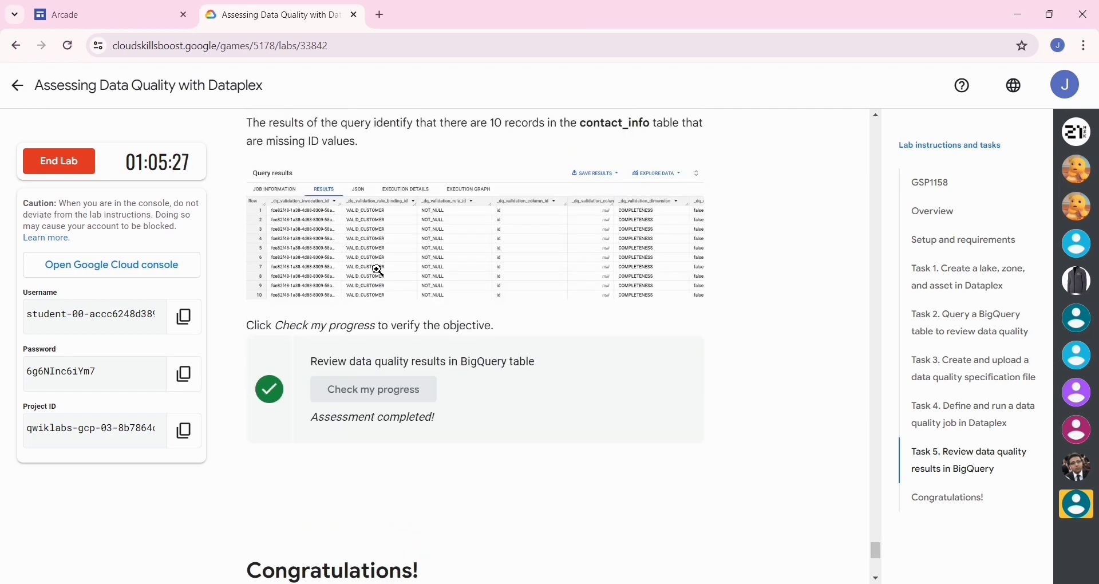
{"action": "scroll", "coordinate": [379, 271], "scroll_direction": "up", "scroll_amount": 15}
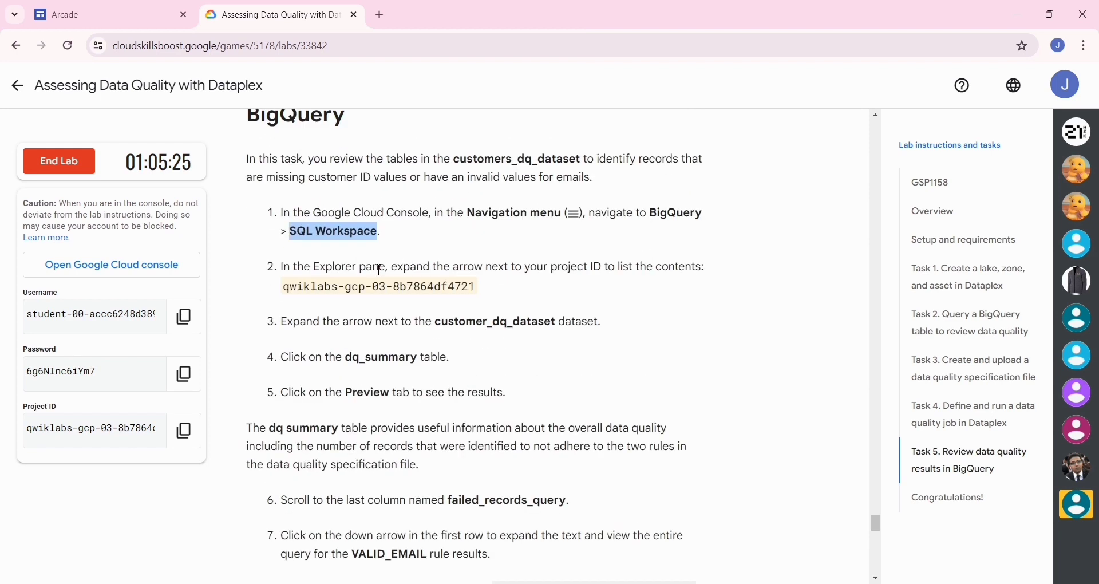
{"action": "scroll", "coordinate": [379, 270], "scroll_direction": "up", "scroll_amount": 5}
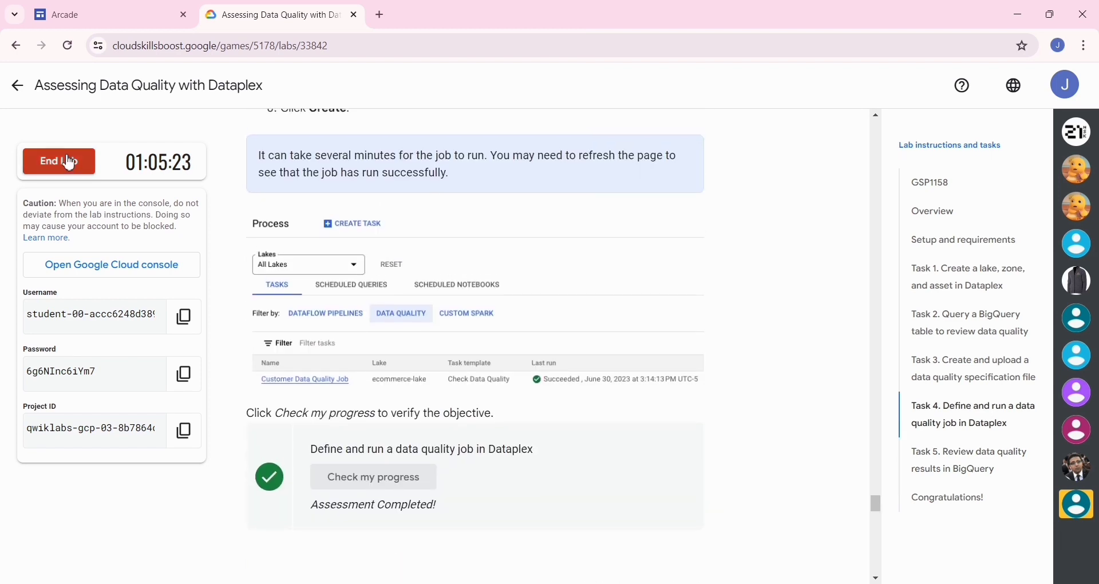
{"action": "left_click", "coordinate": [66, 158]}
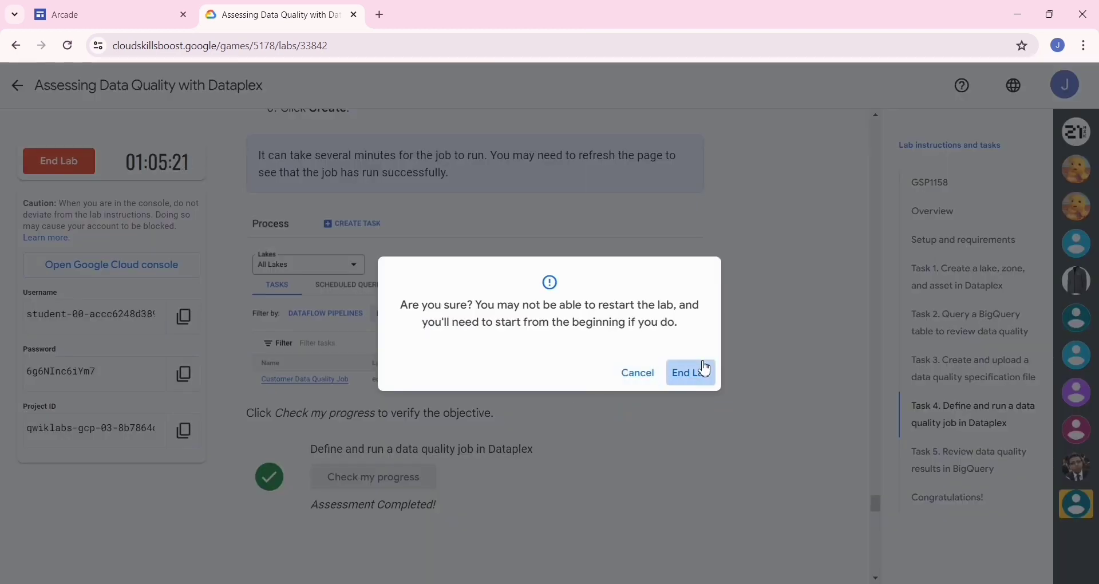
{"action": "left_click", "coordinate": [706, 368]}
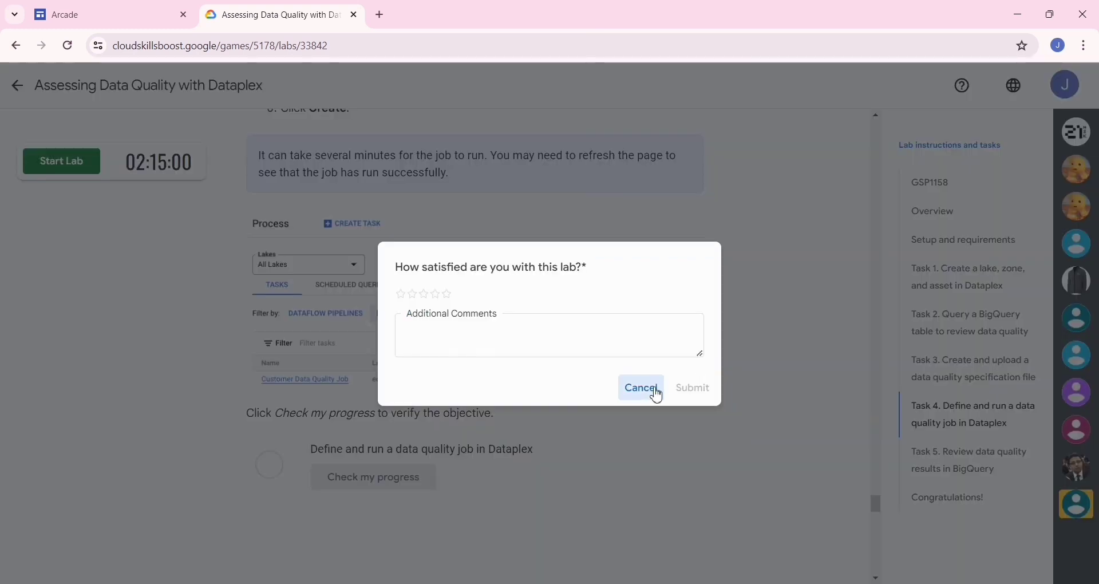
{"action": "left_click", "coordinate": [641, 388]}
Step: Look back through the lab instructions from Task 4 up to how to start the lab and sign in
{"action": "scroll", "coordinate": [654, 395], "scroll_direction": "up", "scroll_amount": 10}
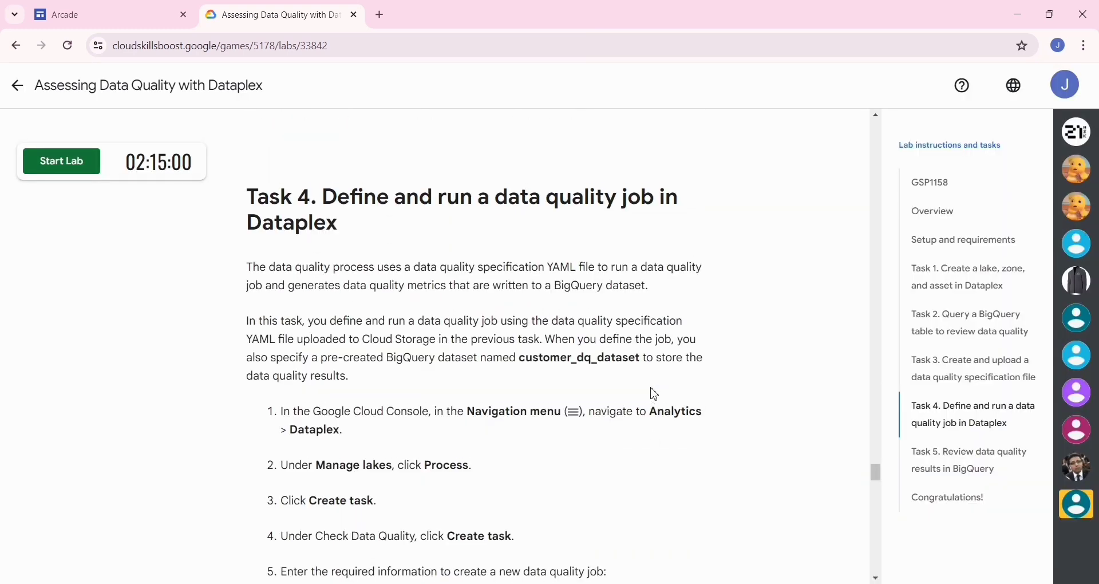
{"action": "scroll", "coordinate": [654, 395], "scroll_direction": "up", "scroll_amount": 5}
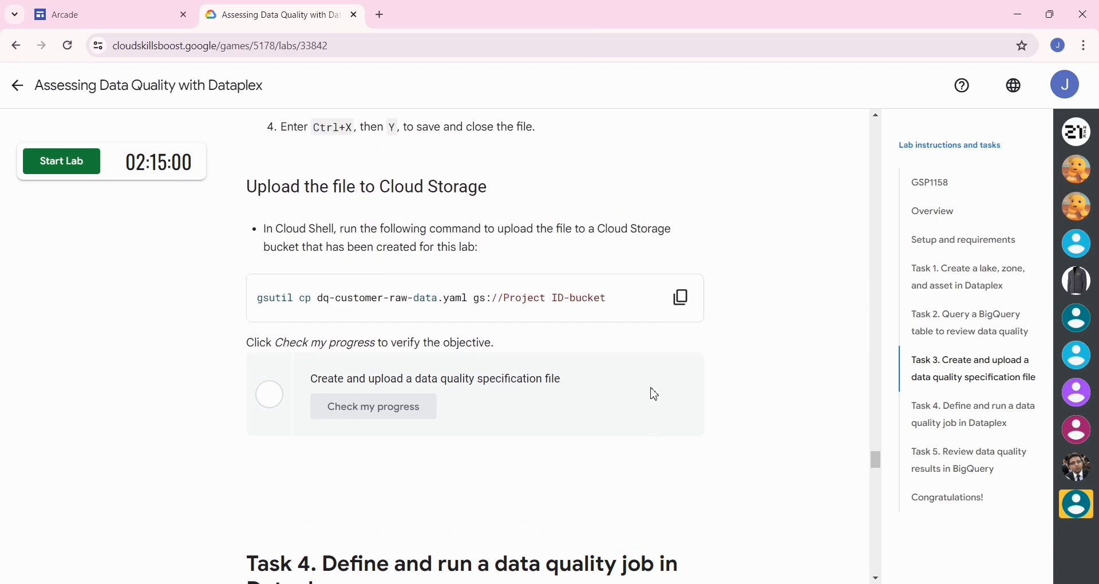
{"action": "scroll", "coordinate": [654, 395], "scroll_direction": "up", "scroll_amount": 10}
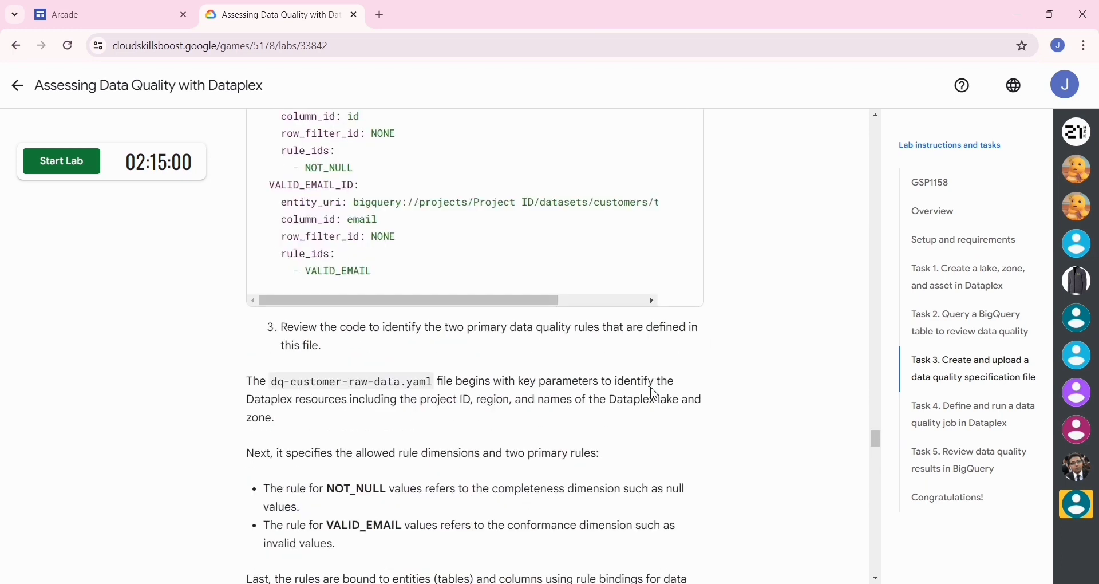
{"action": "scroll", "coordinate": [655, 395], "scroll_direction": "up", "scroll_amount": 10}
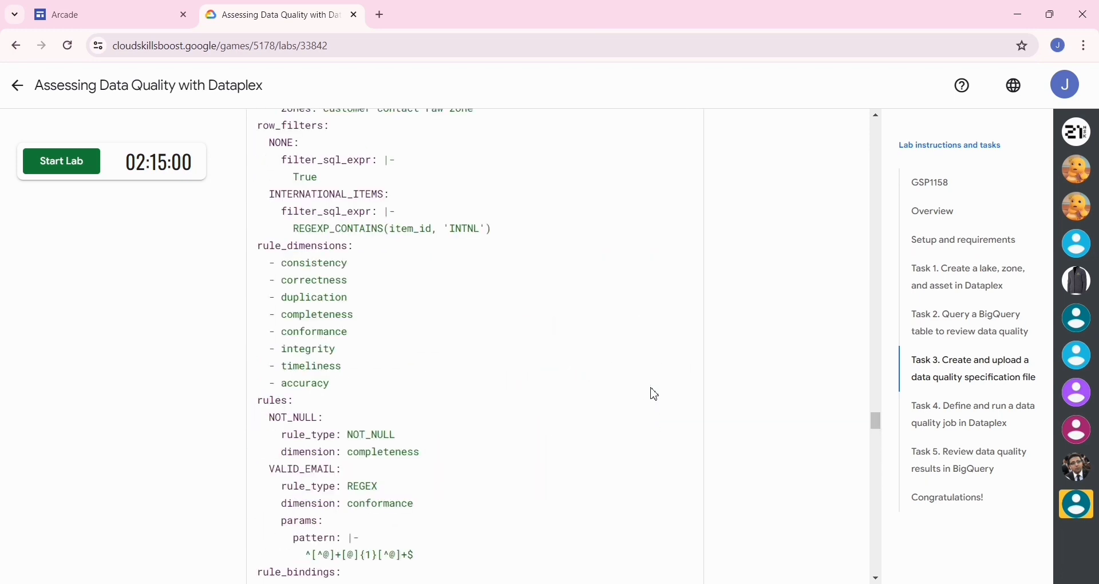
{"action": "scroll", "coordinate": [654, 395], "scroll_direction": "up", "scroll_amount": 10}
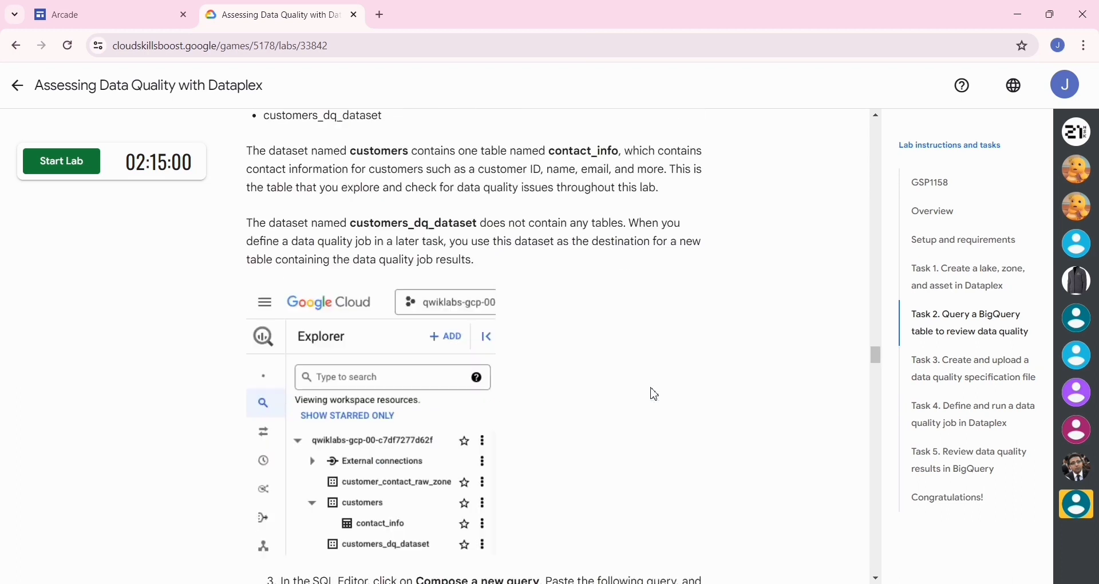
{"action": "scroll", "coordinate": [654, 395], "scroll_direction": "up", "scroll_amount": 10}
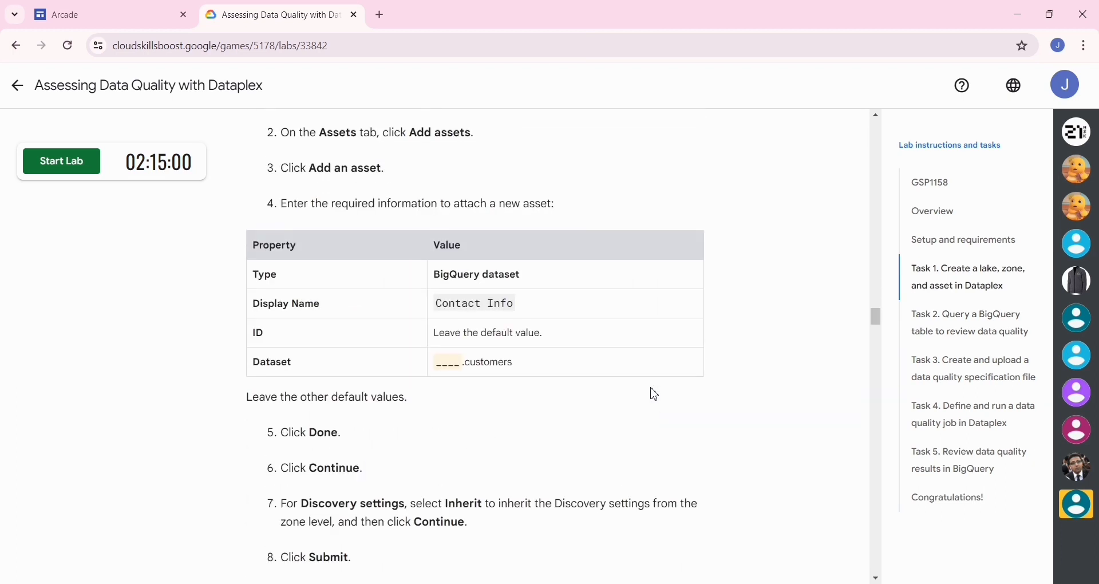
{"action": "scroll", "coordinate": [654, 394], "scroll_direction": "up", "scroll_amount": 10}
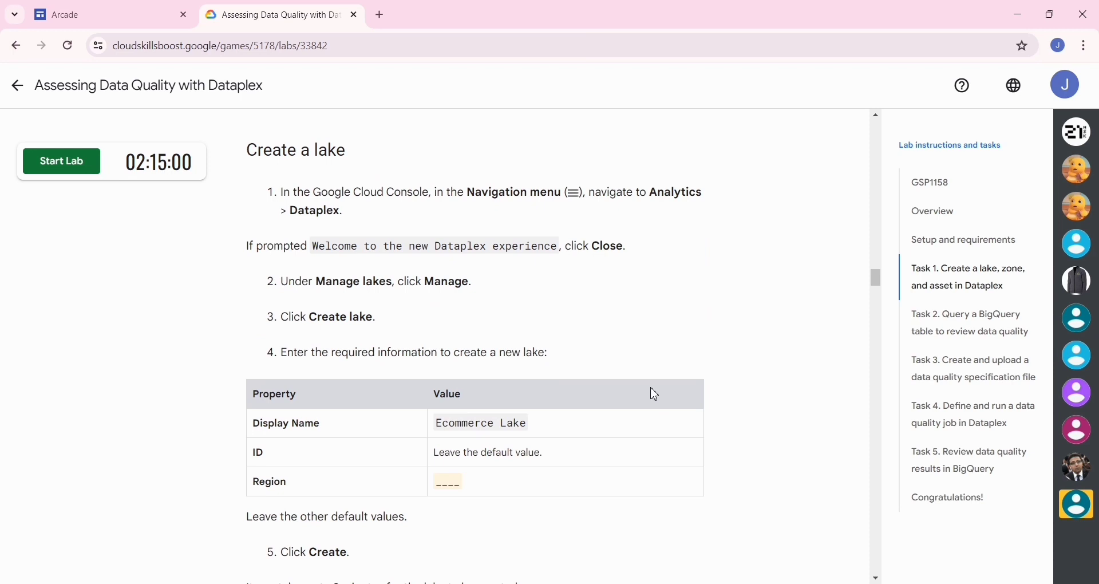
{"action": "scroll", "coordinate": [654, 395], "scroll_direction": "up", "scroll_amount": 3}
{"action": "scroll", "coordinate": [654, 395], "scroll_direction": "up", "scroll_amount": 2}
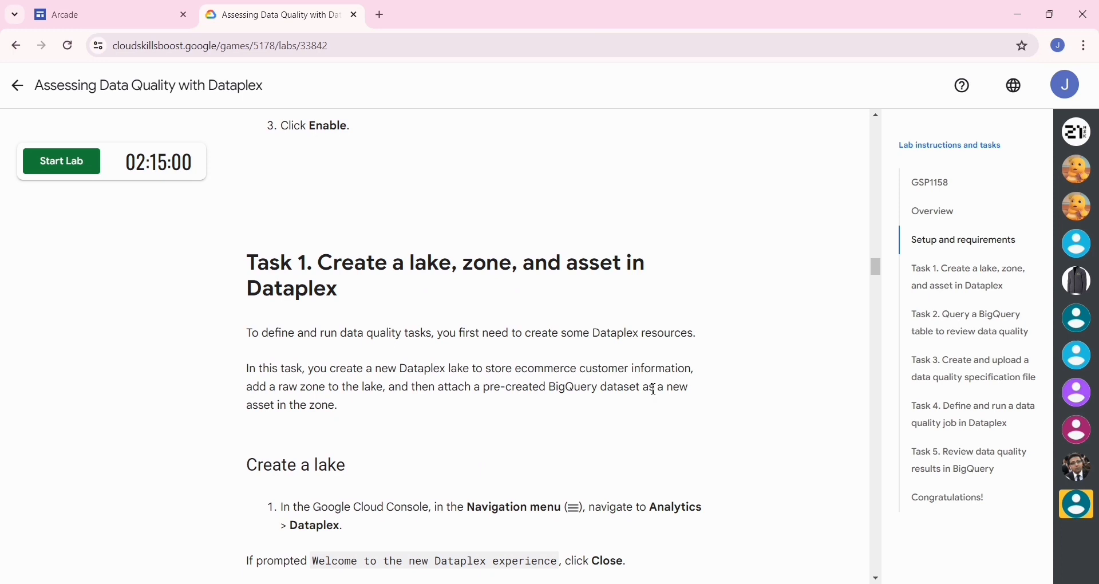
{"action": "scroll", "coordinate": [655, 391], "scroll_direction": "up", "scroll_amount": 5}
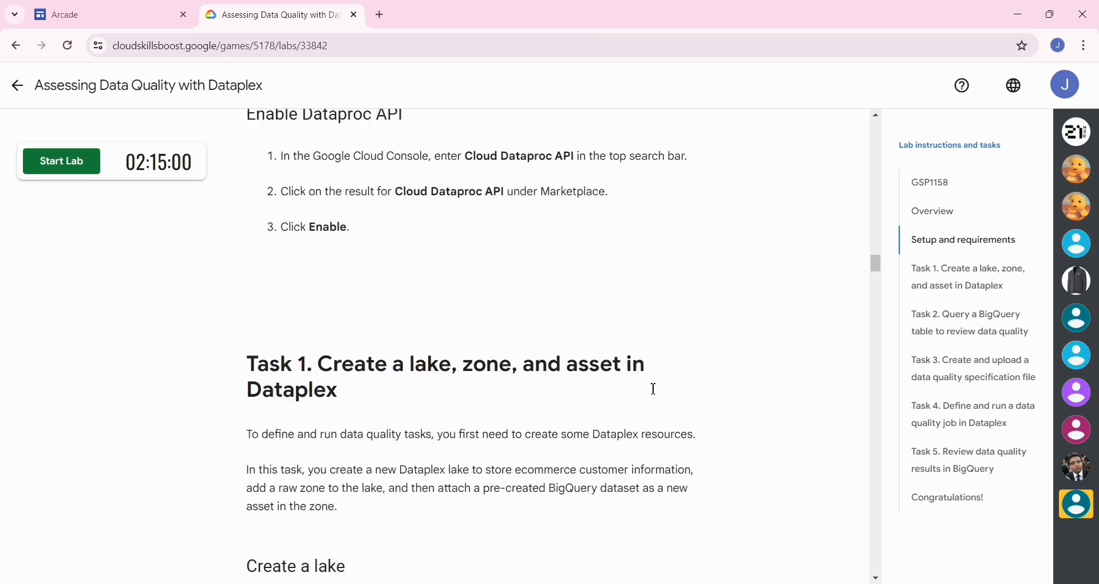
{"action": "scroll", "coordinate": [655, 395], "scroll_direction": "up", "scroll_amount": 5}
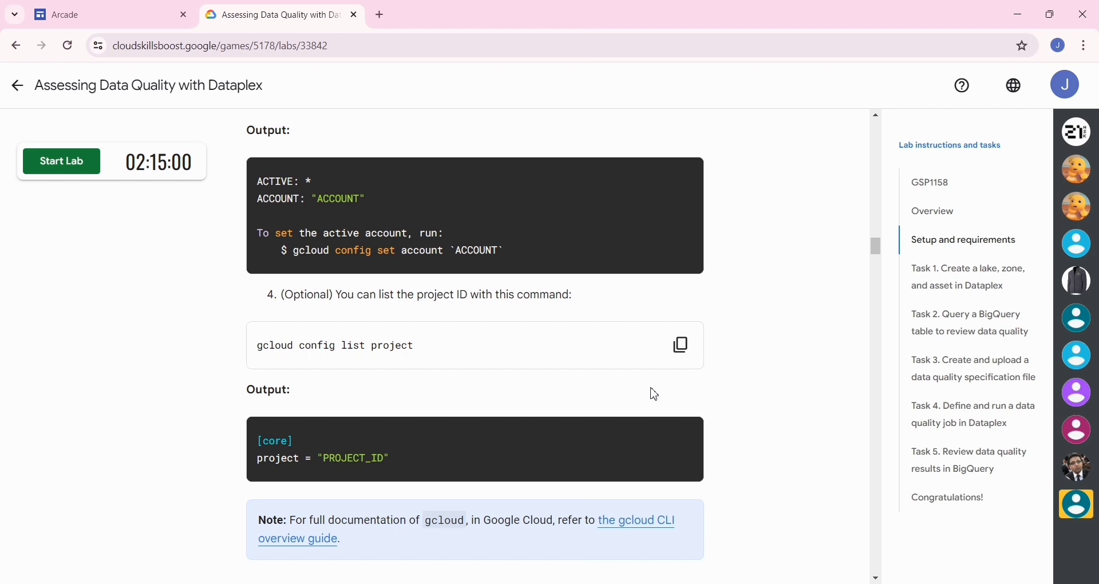
{"action": "scroll", "coordinate": [655, 395], "scroll_direction": "up", "scroll_amount": 6}
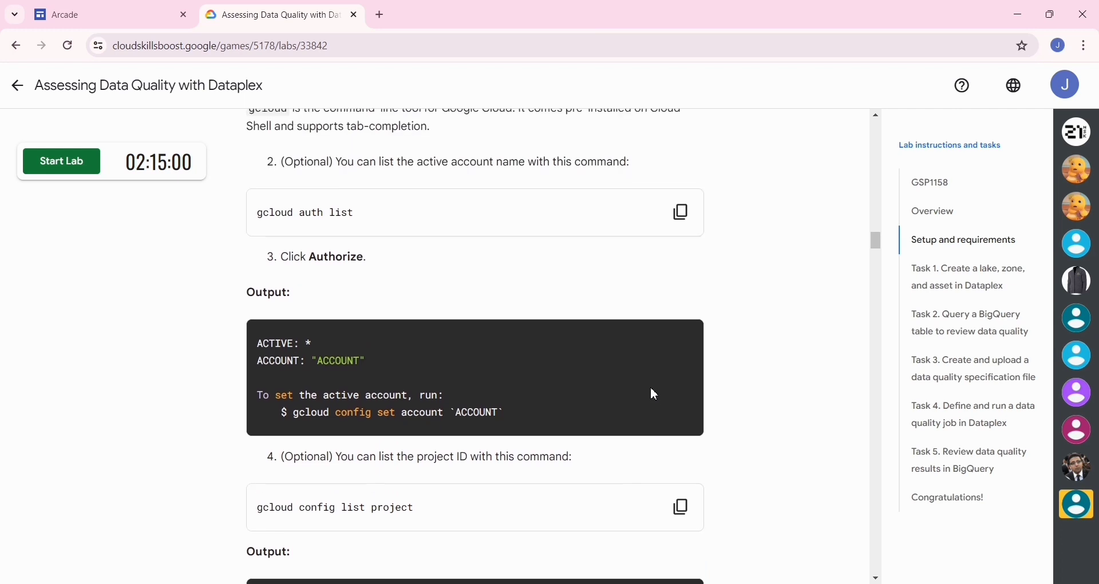
{"action": "scroll", "coordinate": [655, 395], "scroll_direction": "up", "scroll_amount": 4}
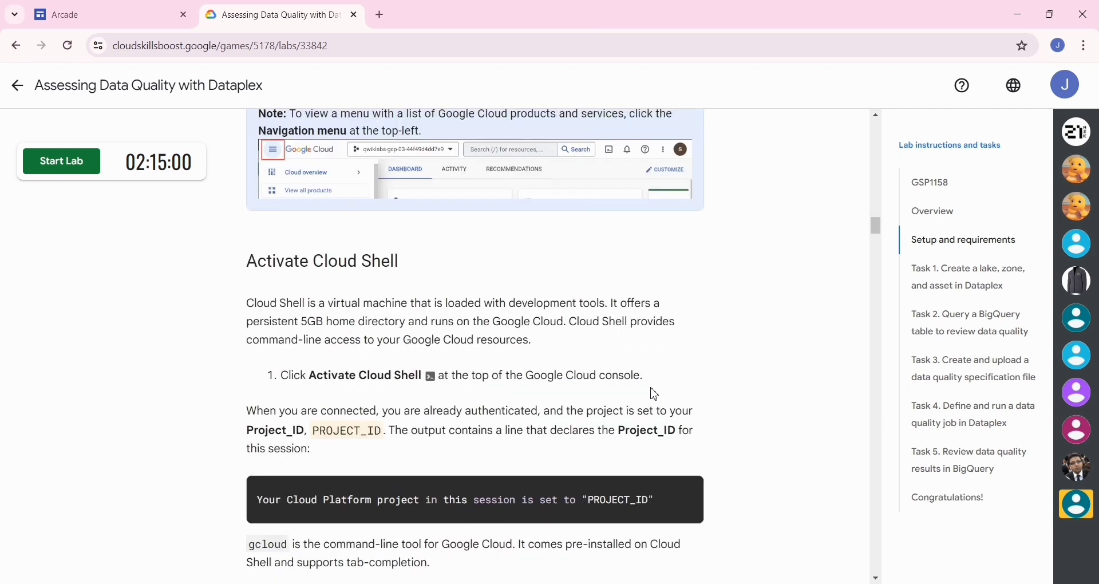
{"action": "scroll", "coordinate": [655, 395], "scroll_direction": "up", "scroll_amount": 13}
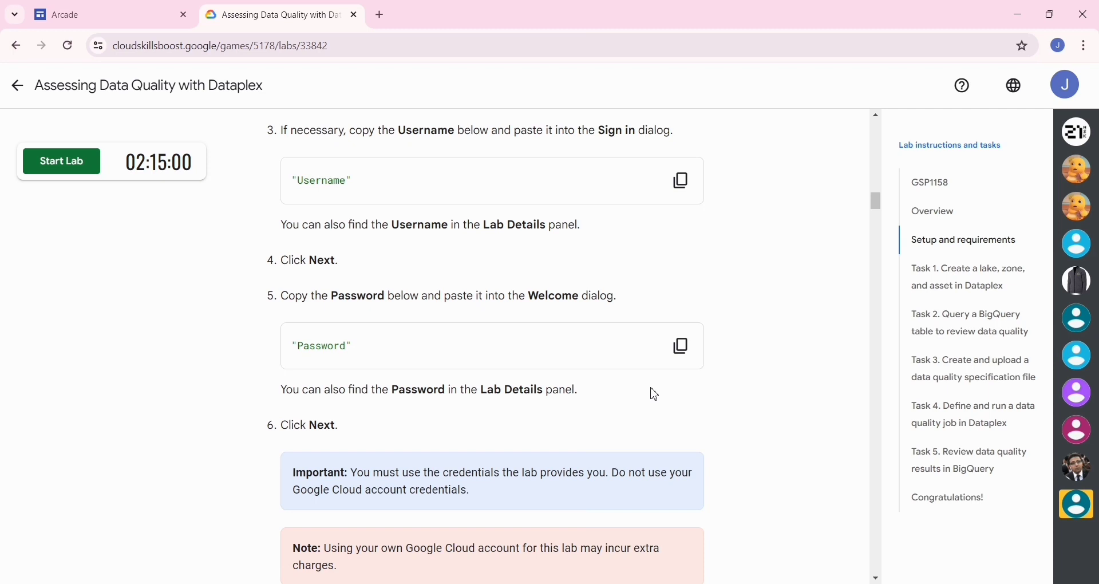
{"action": "scroll", "coordinate": [654, 395], "scroll_direction": "up", "scroll_amount": 20}
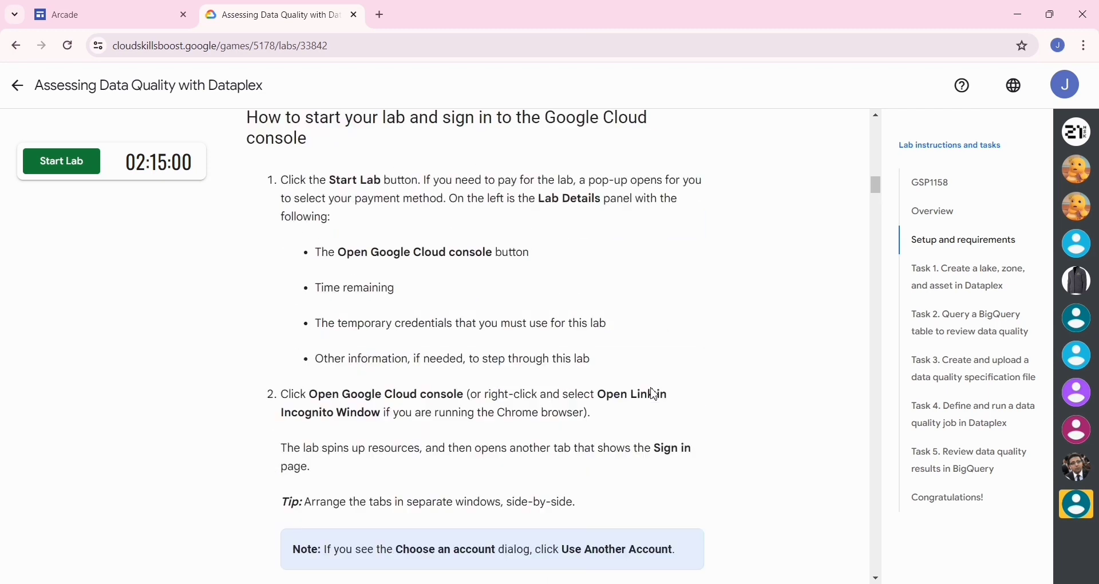